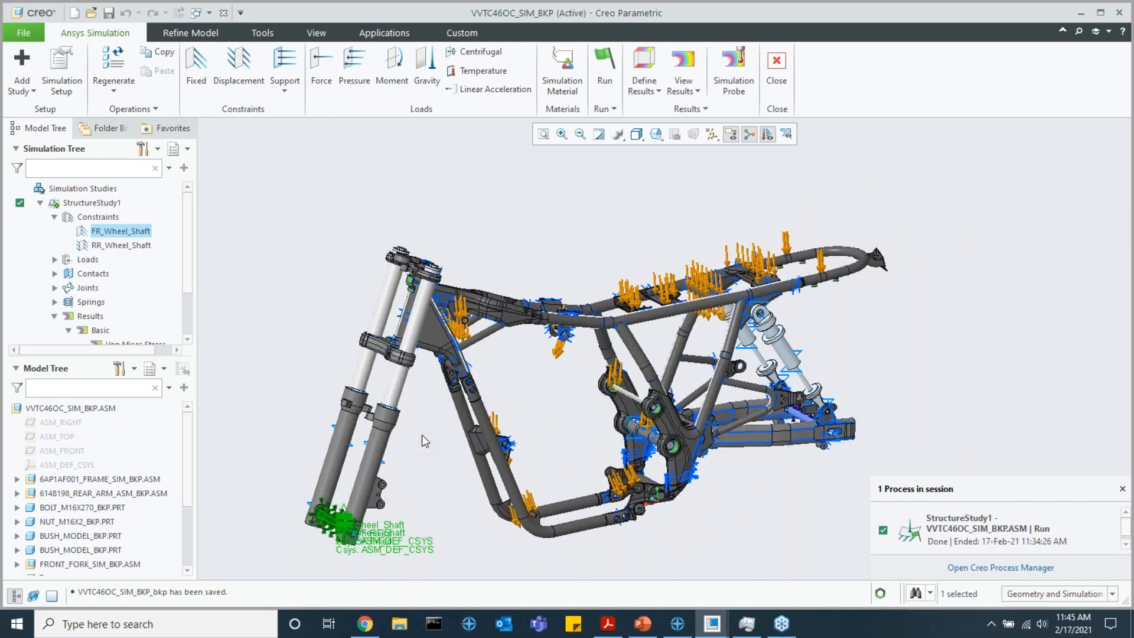
# Review the definition and surface references of the fixed constraint FR_Wheel_Shaft on the front wheel shaft
pyautogui.scroll(3, 421, 434)
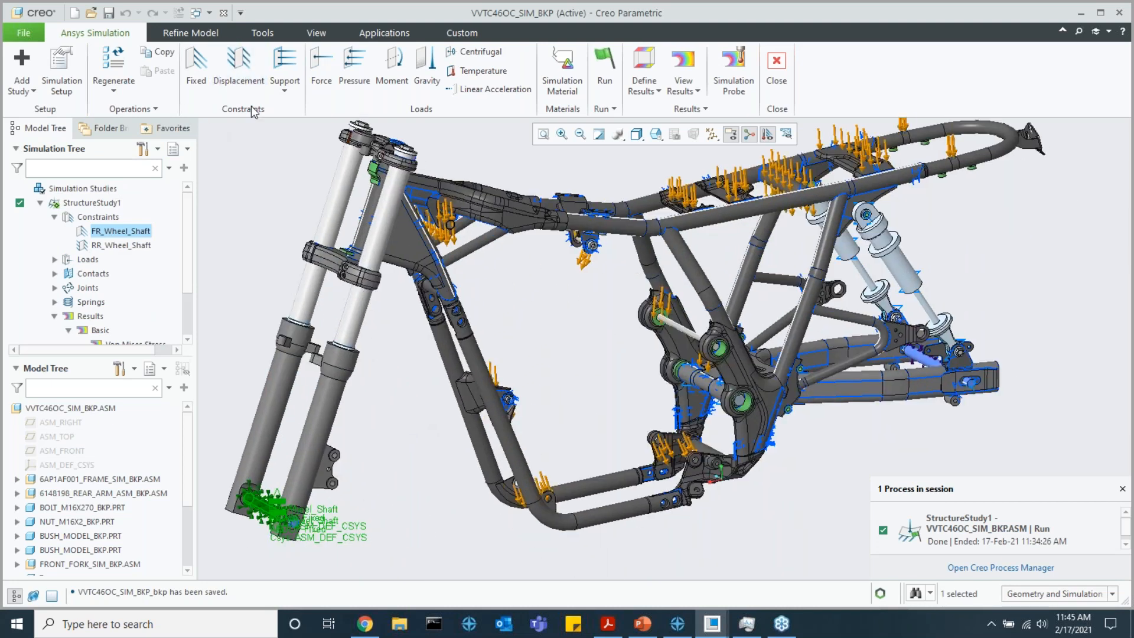
pyautogui.moveTo(434, 218); pyautogui.dragTo(475, 220, button='middle')
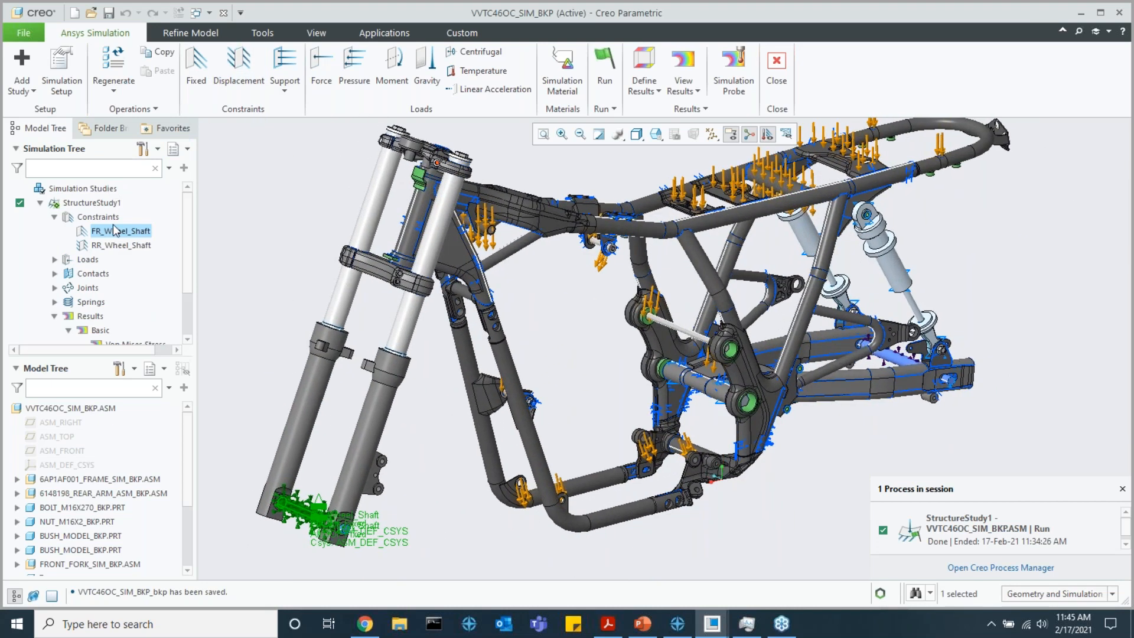
pyautogui.click(113, 227)
pyautogui.click(121, 167)
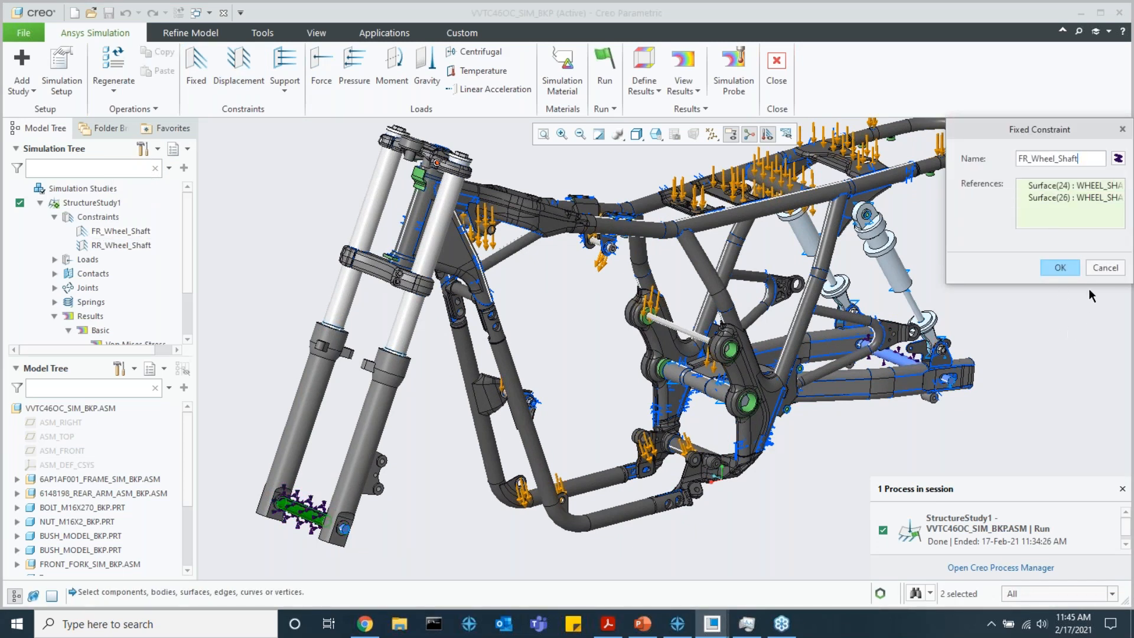
pyautogui.click(1071, 273)
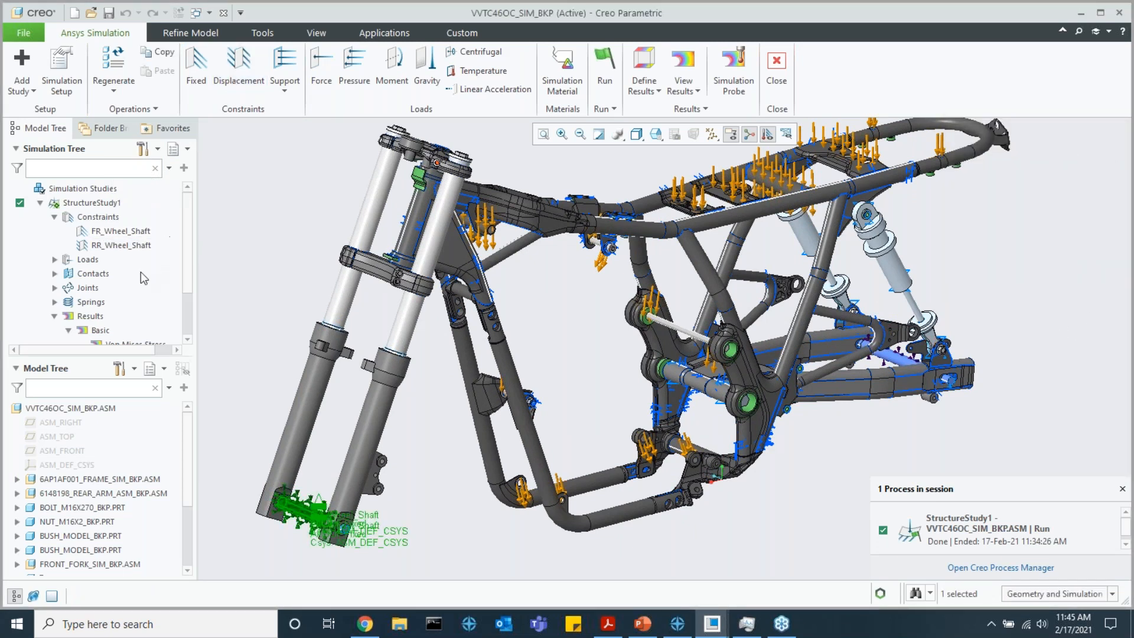
# Inspect the RR_Wheel_Shaft displacement constraint's definition, including its translation options along X, and check the available support types
pyautogui.click(134, 245)
pyautogui.moveTo(764, 339); pyautogui.dragTo(777, 350, button='middle')
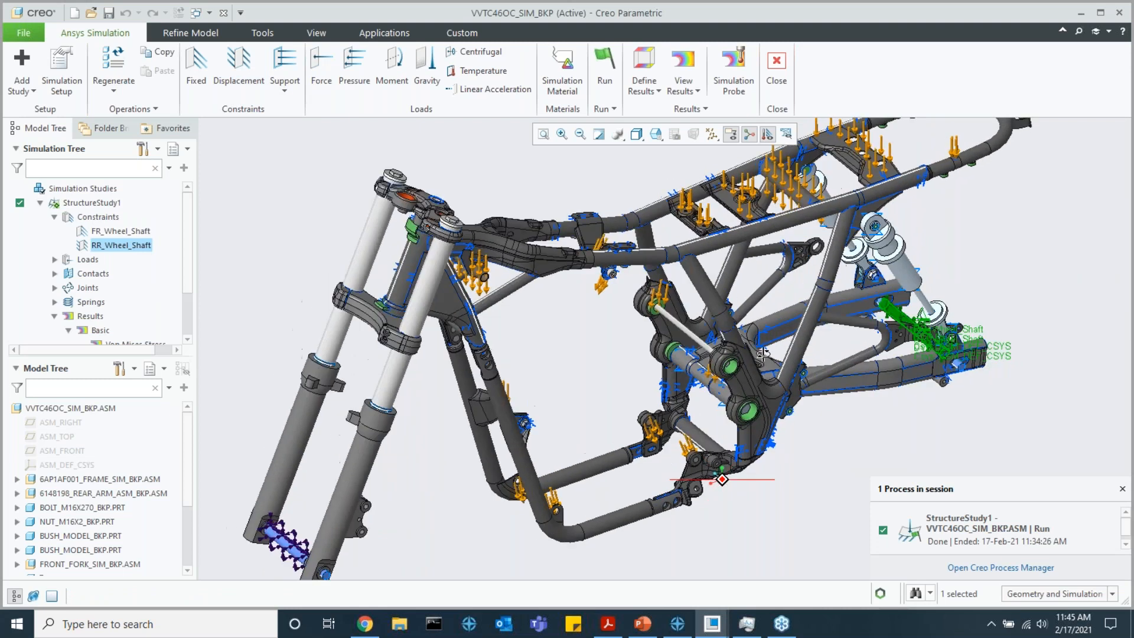
pyautogui.scroll(3, 777, 350)
pyautogui.scroll(-4, 777, 350)
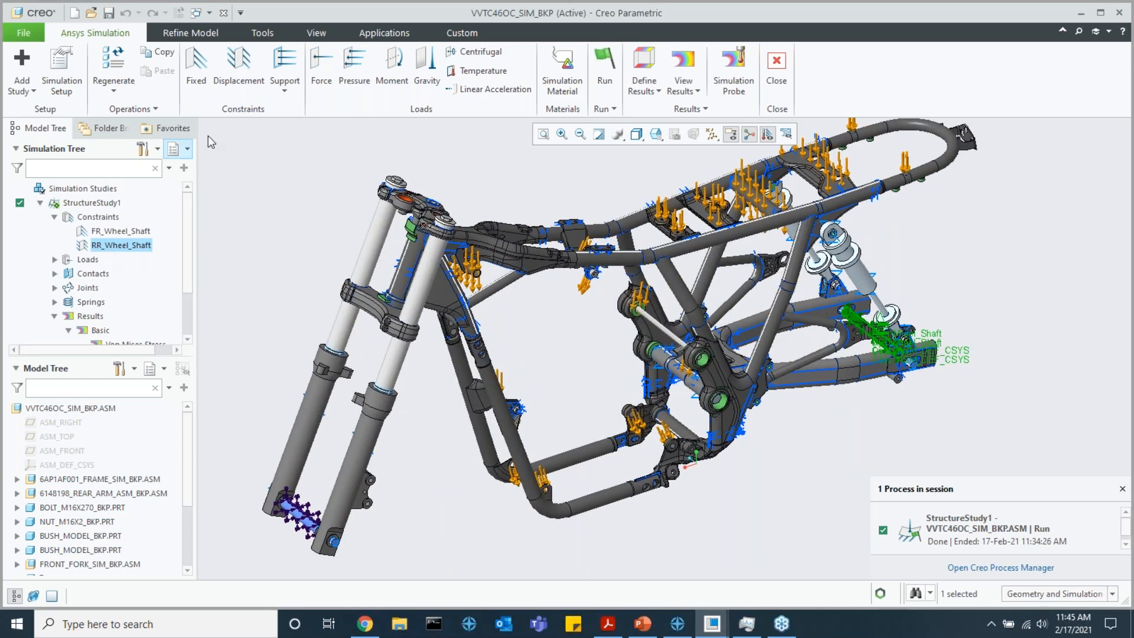
pyautogui.click(124, 244)
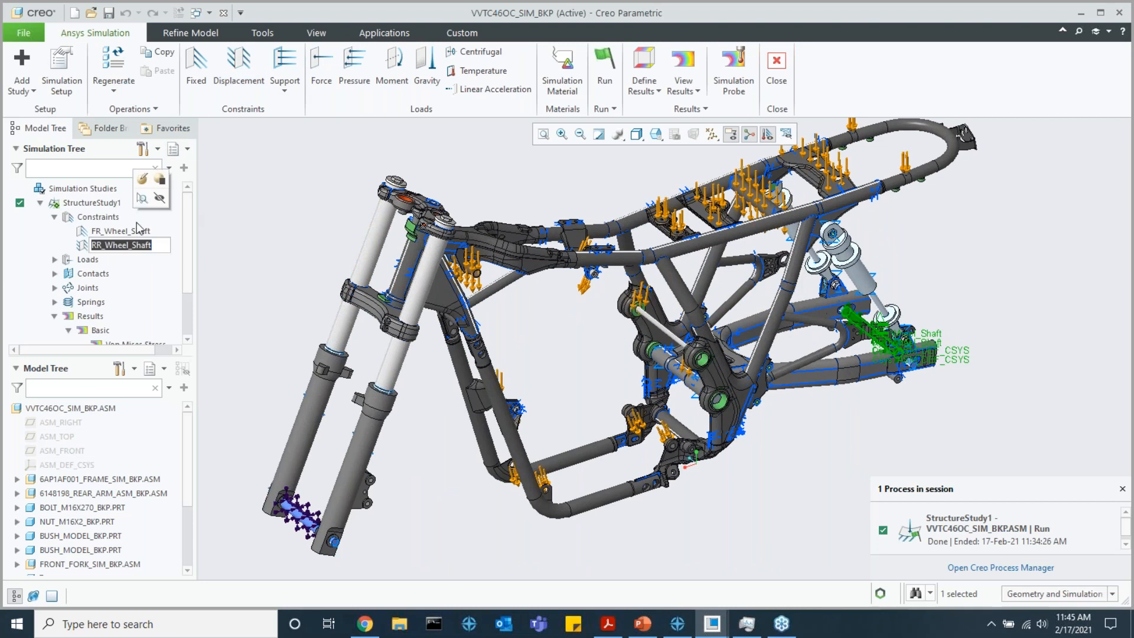
pyautogui.click(144, 180)
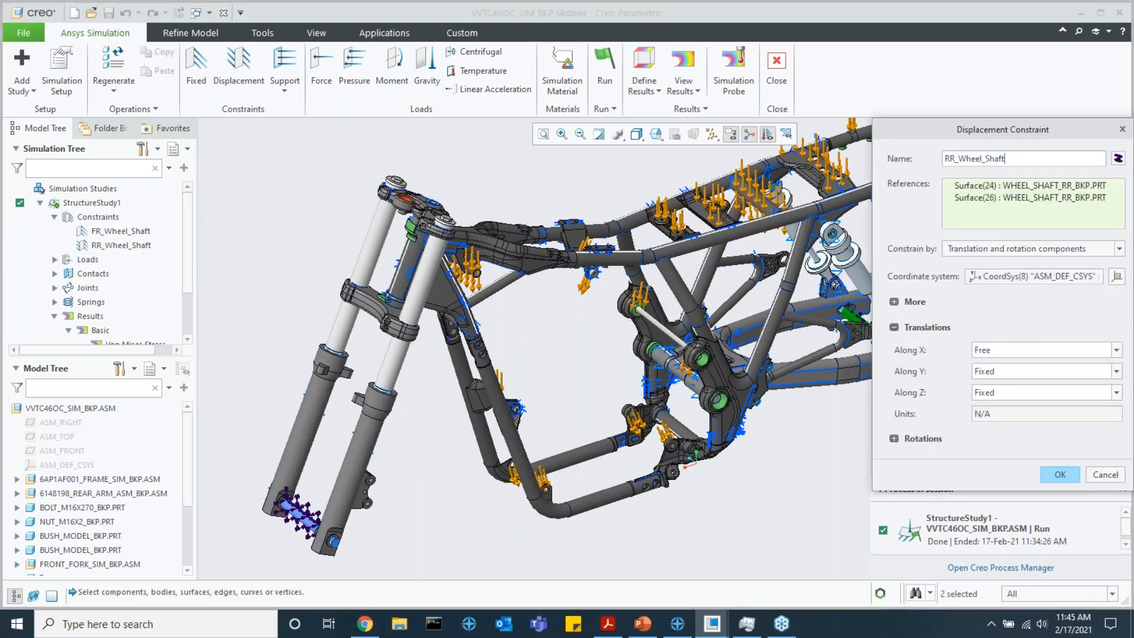
pyautogui.click(998, 351)
pyautogui.click(1120, 350)
pyautogui.click(1120, 349)
pyautogui.click(1058, 474)
pyautogui.click(285, 85)
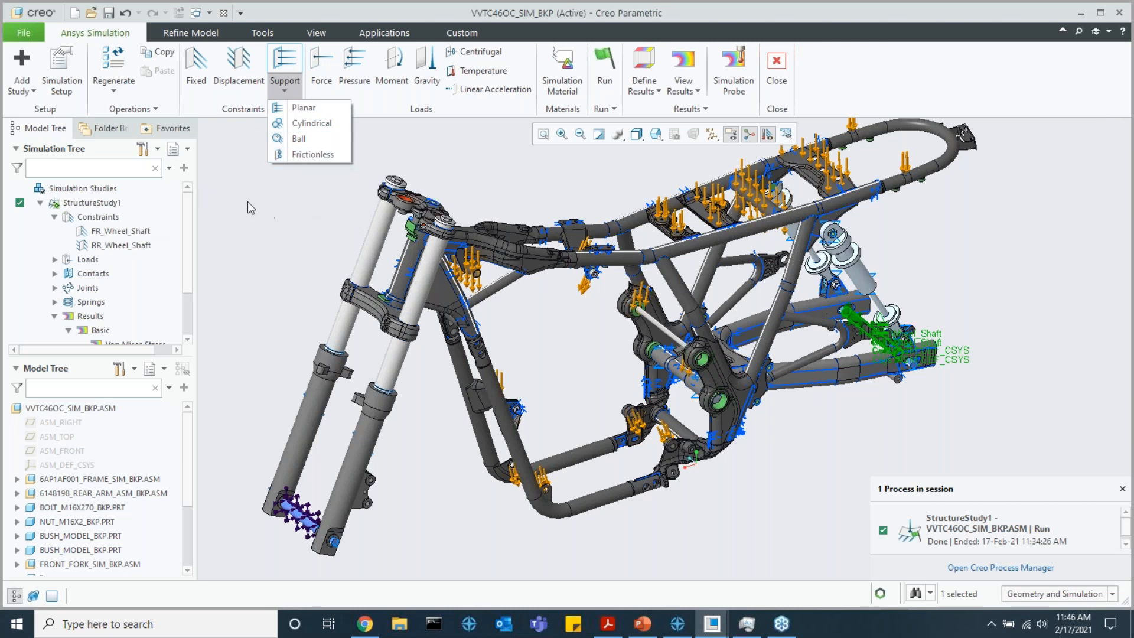
# List the study's loads and highlight the human loads F_Human_01 to F_Human_04 on the rear frame rails
pyautogui.click(55, 216)
pyautogui.click(54, 231)
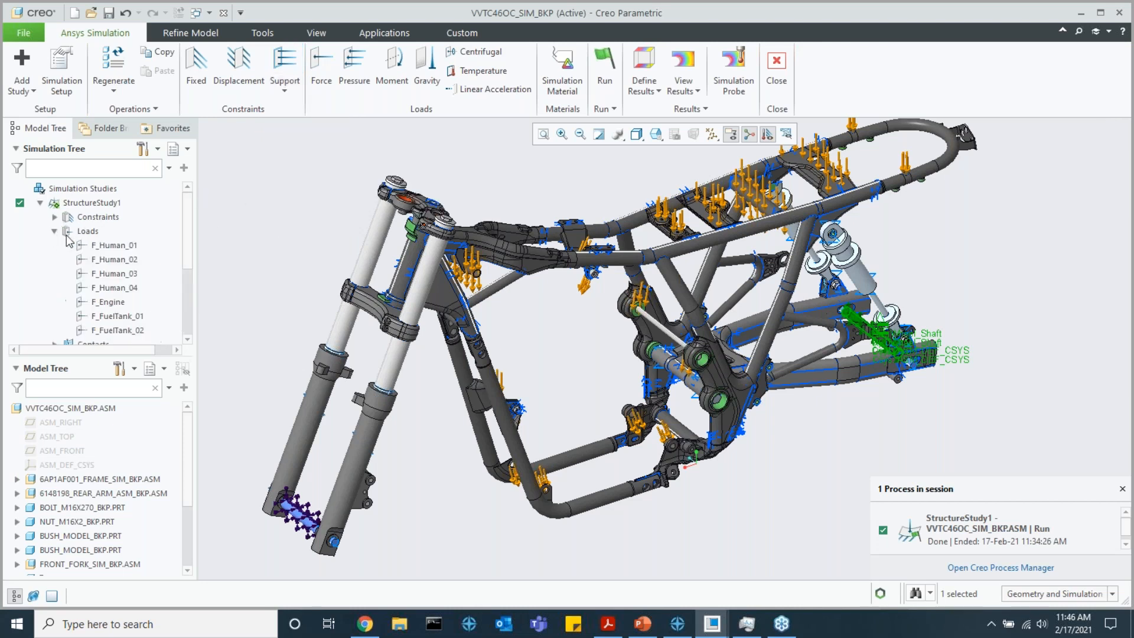
pyautogui.moveTo(657, 233); pyautogui.dragTo(693, 242, button='middle')
pyautogui.scroll(-3, 720, 258)
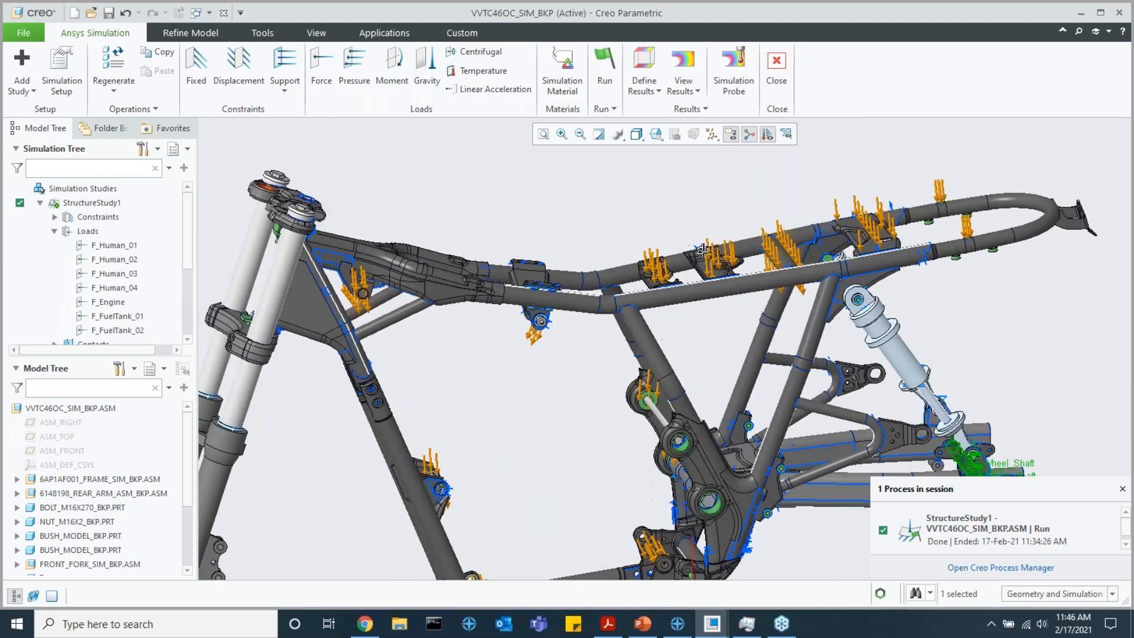
pyautogui.keyDown('shift'); pyautogui.click(114, 288); pyautogui.keyUp('shift')
pyautogui.moveTo(650, 284); pyautogui.dragTo(718, 290, button='middle')
pyautogui.scroll(-4, 732, 298)
pyautogui.scroll(2, 649, 298)
# Highlight the F_Engine load and examine where it acts on the frame
pyautogui.click(107, 303)
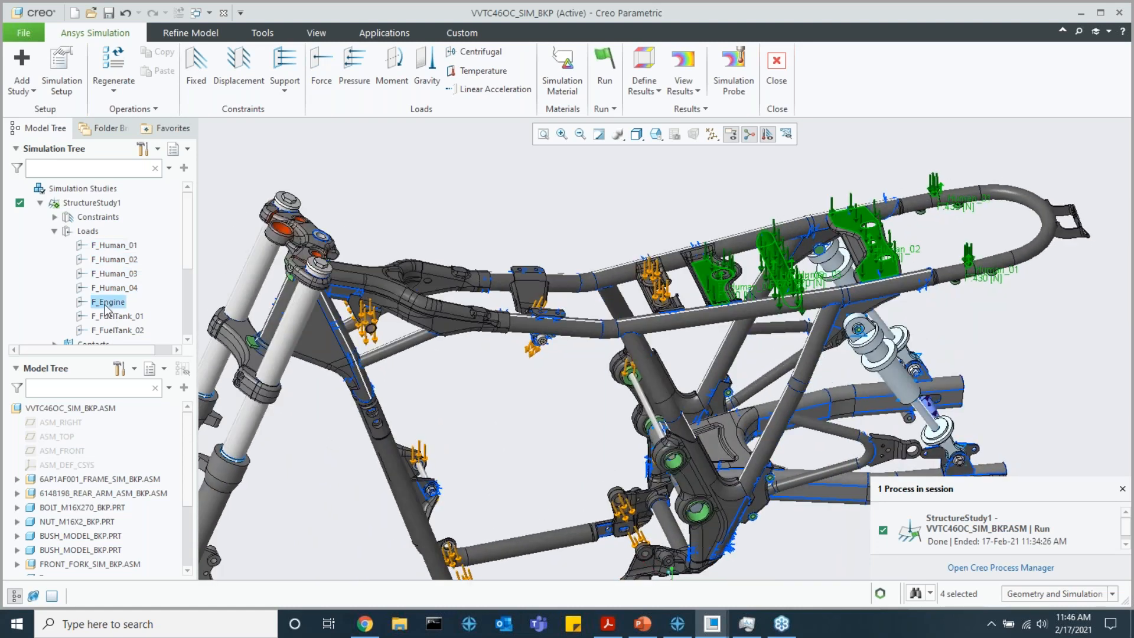
pyautogui.scroll(2, 544, 349)
pyautogui.moveTo(542, 349); pyautogui.dragTo(533, 345, button='middle')
pyautogui.scroll(-3, 488, 414)
pyautogui.moveTo(489, 414); pyautogui.dragTo(518, 377, button='middle')
# Highlight the F_FuelTank_01 and F_FuelTank_02 loads, check the F_Human_01 load on the model, and collapse the load list
pyautogui.click(137, 317)
pyautogui.keyDown('ctrl'); pyautogui.click(118, 330); pyautogui.keyUp('ctrl')
pyautogui.moveTo(625, 301); pyautogui.dragTo(602, 268, button='middle')
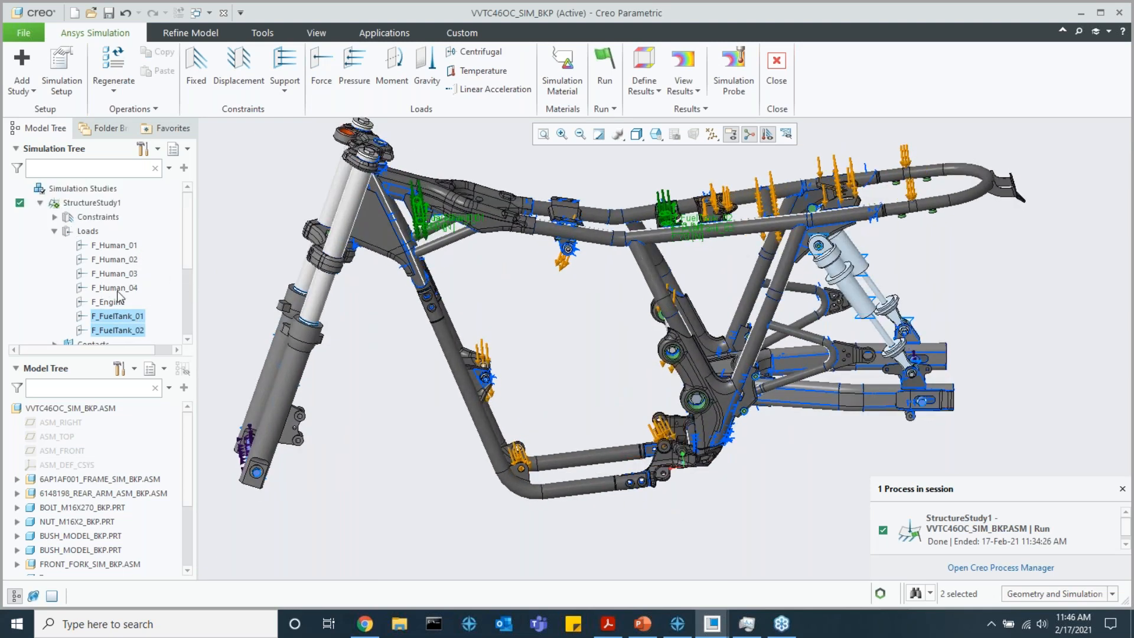
pyautogui.click(114, 245)
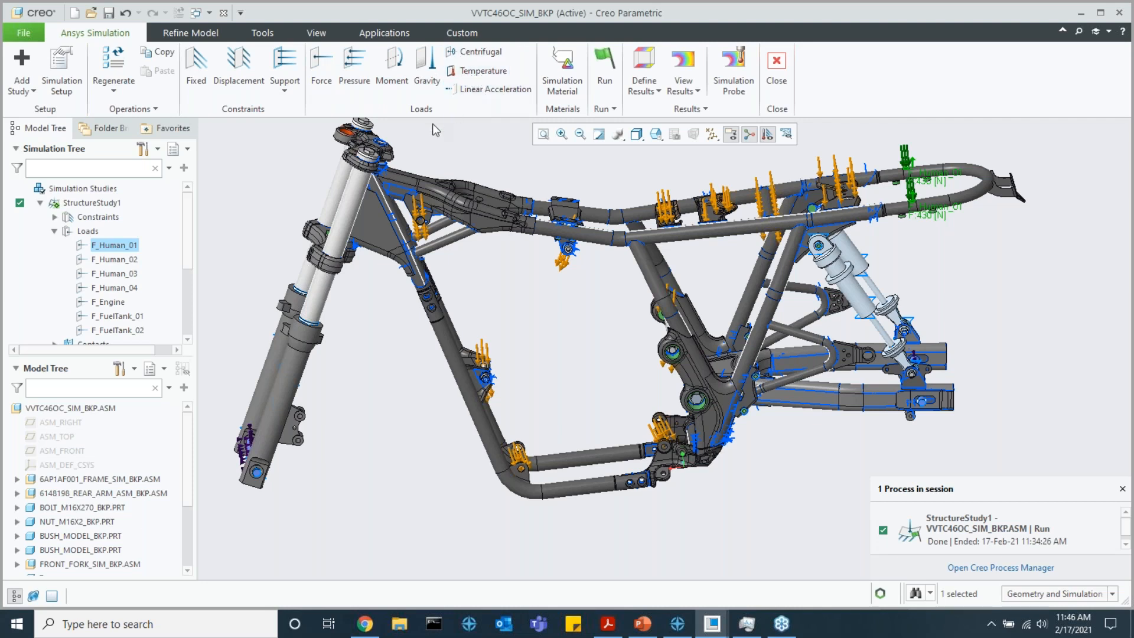
pyautogui.click(54, 231)
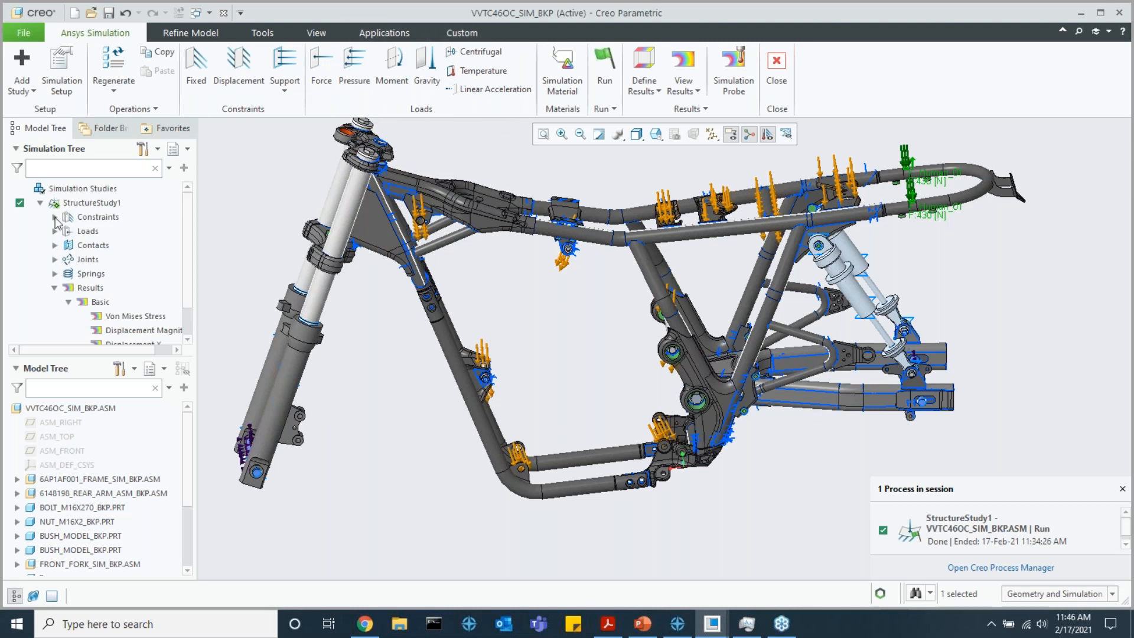
# Expand the study's contacts and look through the list of bonded contacts
pyautogui.click(54, 245)
pyautogui.click(68, 260)
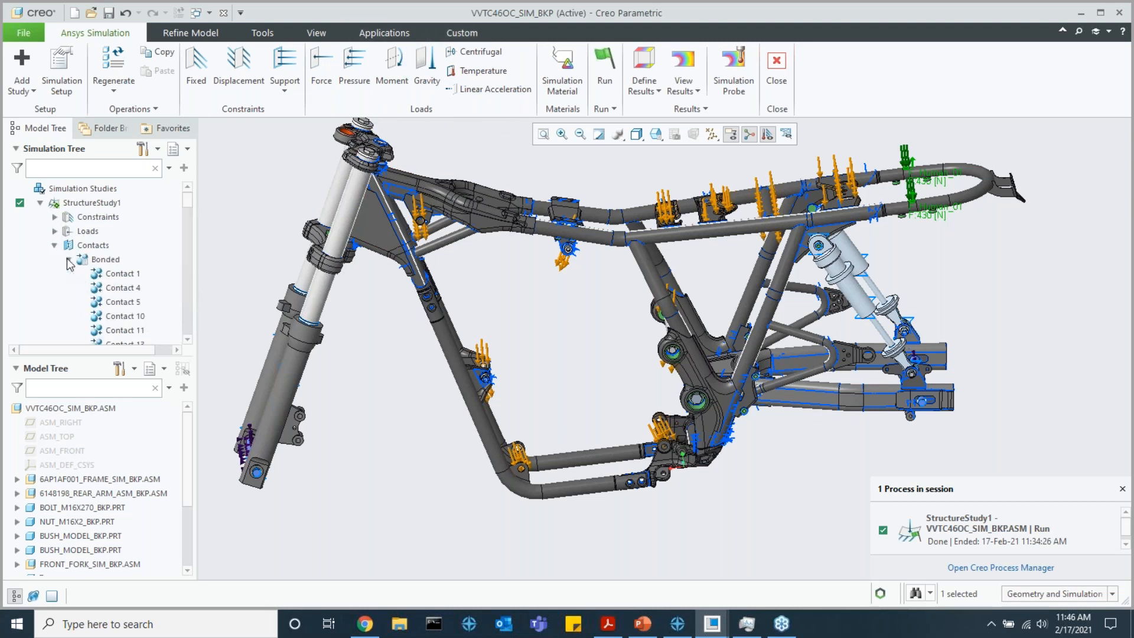
pyautogui.scroll(-3, 142, 254)
pyautogui.moveTo(184, 209)
pyautogui.mouseDown()
pyautogui.moveTo(186, 195)
pyautogui.moveTo(174, 333)
pyautogui.moveTo(188, 197)
pyautogui.mouseUp()
pyautogui.scroll(1, 295, 231)
pyautogui.scroll(3, 173, 255)
# Look through the assembly's components, expanding the 6AP1AF001_FRAME_SIM_BKP subassembly and collapsing it again
pyautogui.scroll(-3, 92, 521)
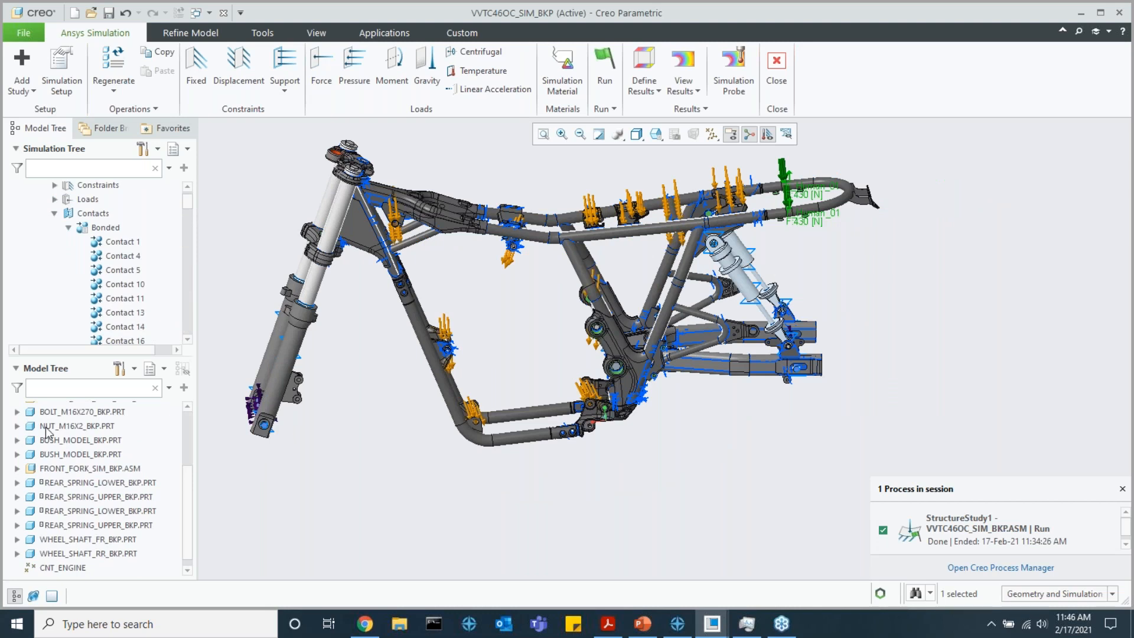
pyautogui.scroll(3, 102, 515)
pyautogui.click(17, 480)
pyautogui.scroll(-5, 18, 482)
pyautogui.scroll(4, 24, 483)
pyautogui.click(16, 440)
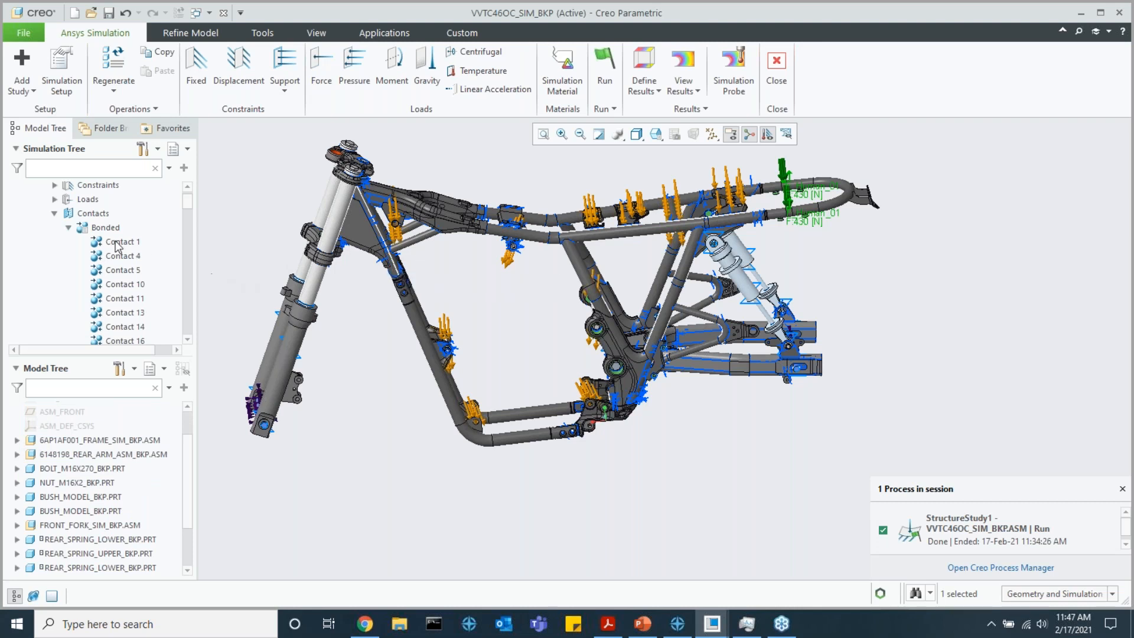
# Highlight bonded contacts Contact 231 and Contact 1 to locate them on the model, and collapse the contact list
pyautogui.scroll(-3, 121, 247)
pyautogui.moveTo(187, 208); pyautogui.dragTo(188, 273)
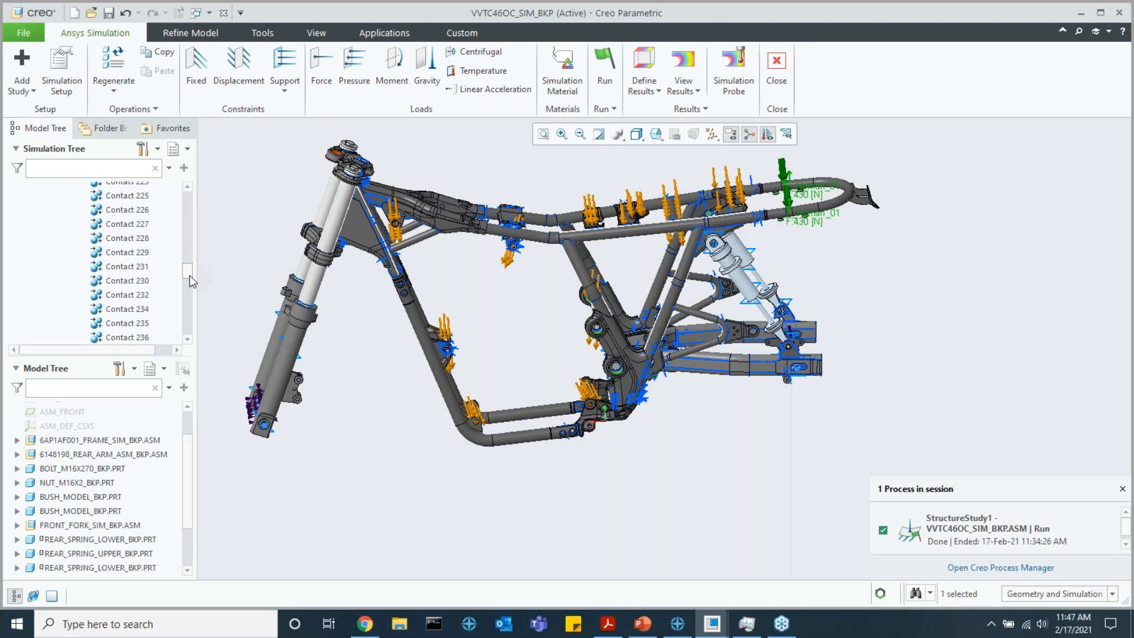
pyautogui.click(141, 267)
pyautogui.scroll(5, 540, 320)
pyautogui.moveTo(602, 331); pyautogui.dragTo(591, 328, button='middle')
pyautogui.scroll(10, 125, 273)
pyautogui.scroll(10, 125, 273)
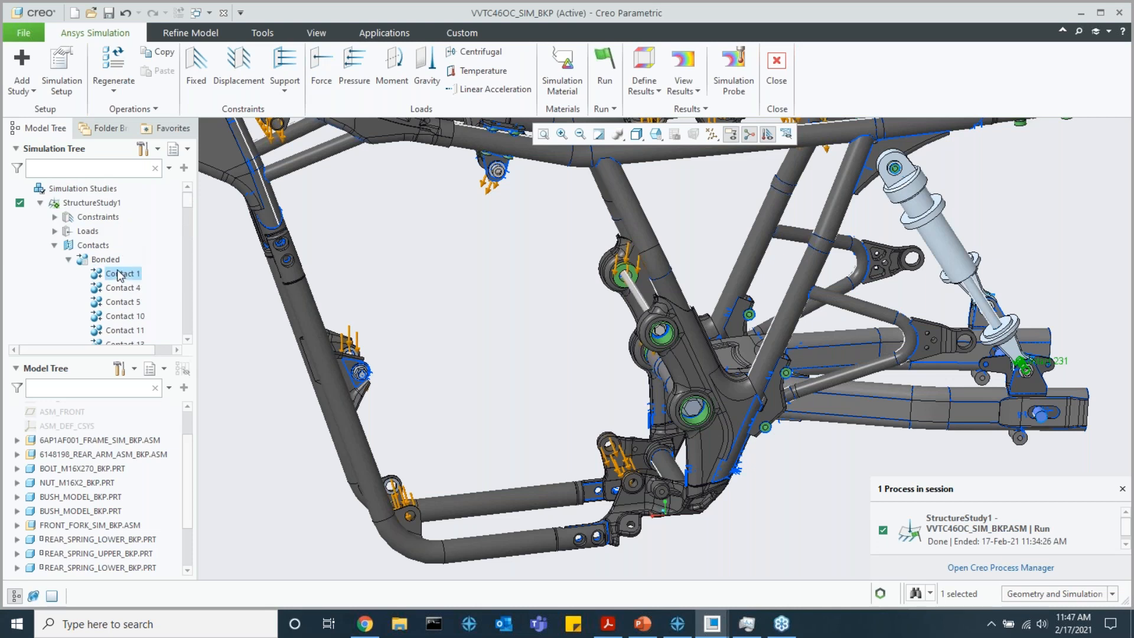
pyautogui.click(121, 276)
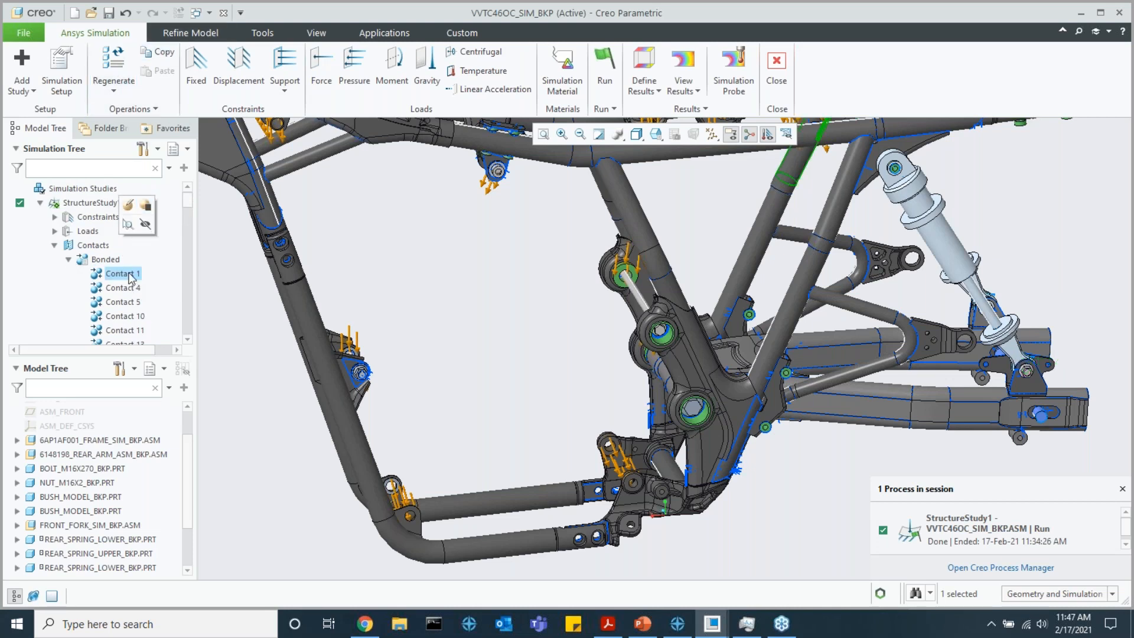
pyautogui.click(68, 260)
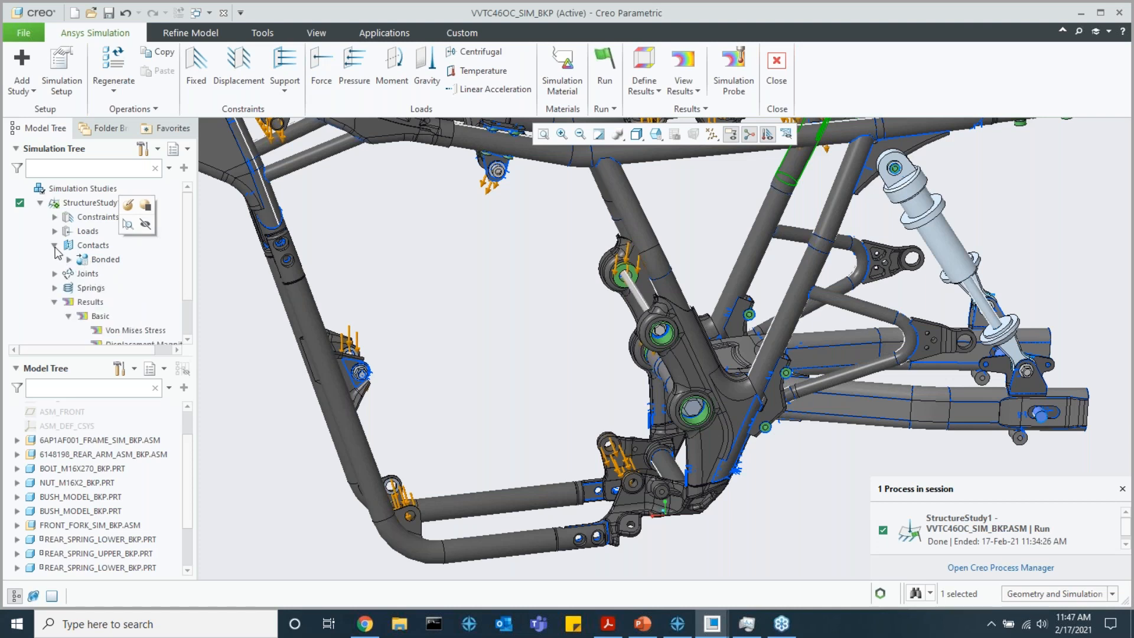
pyautogui.click(55, 246)
# Clear the selection, expand the study's joints down to the hinge group, and check the available joint types
pyautogui.click(435, 291)
pyautogui.scroll(5, 432, 289)
pyautogui.keyDown('shift'); pyautogui.moveTo(428, 289); pyautogui.dragTo(516, 309, button='middle'); pyautogui.keyUp('shift')
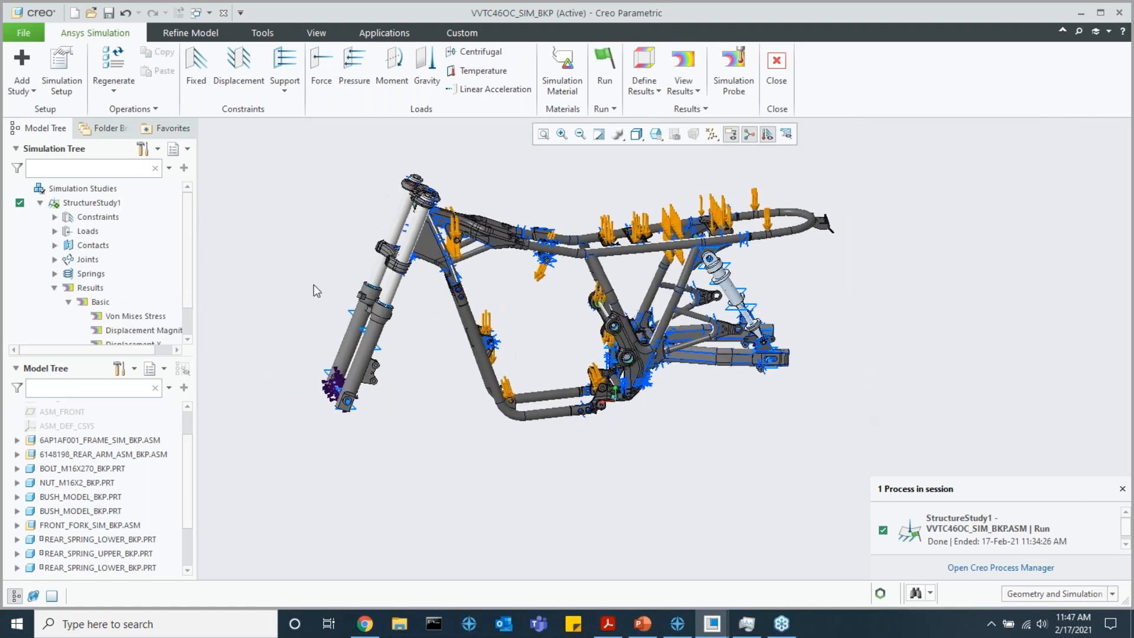
pyautogui.click(54, 259)
pyautogui.click(190, 33)
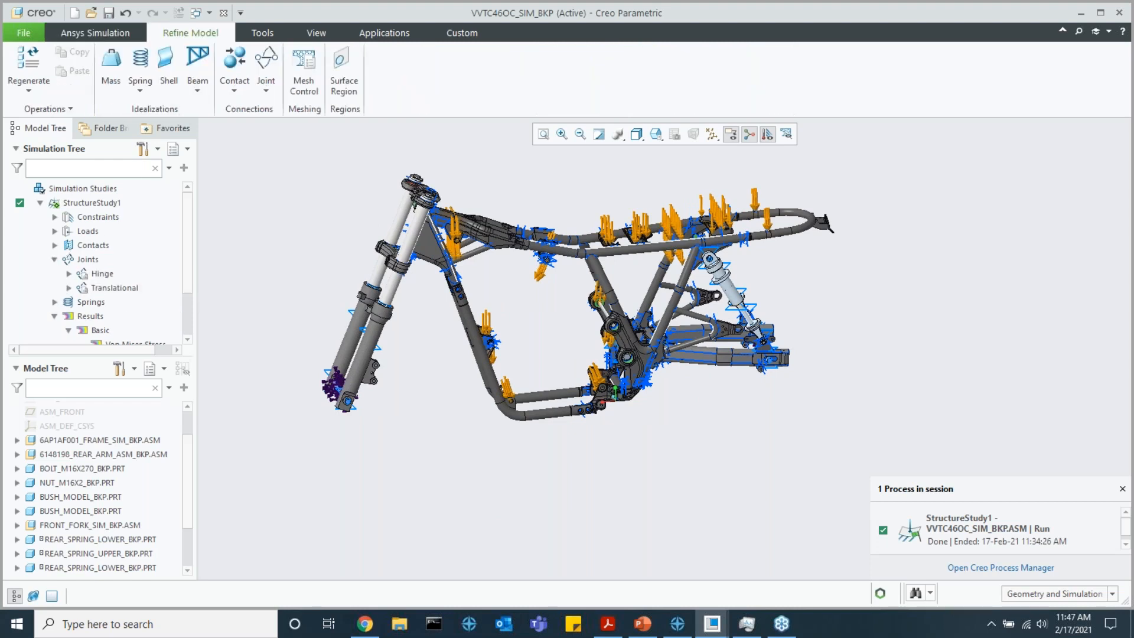
pyautogui.click(69, 274)
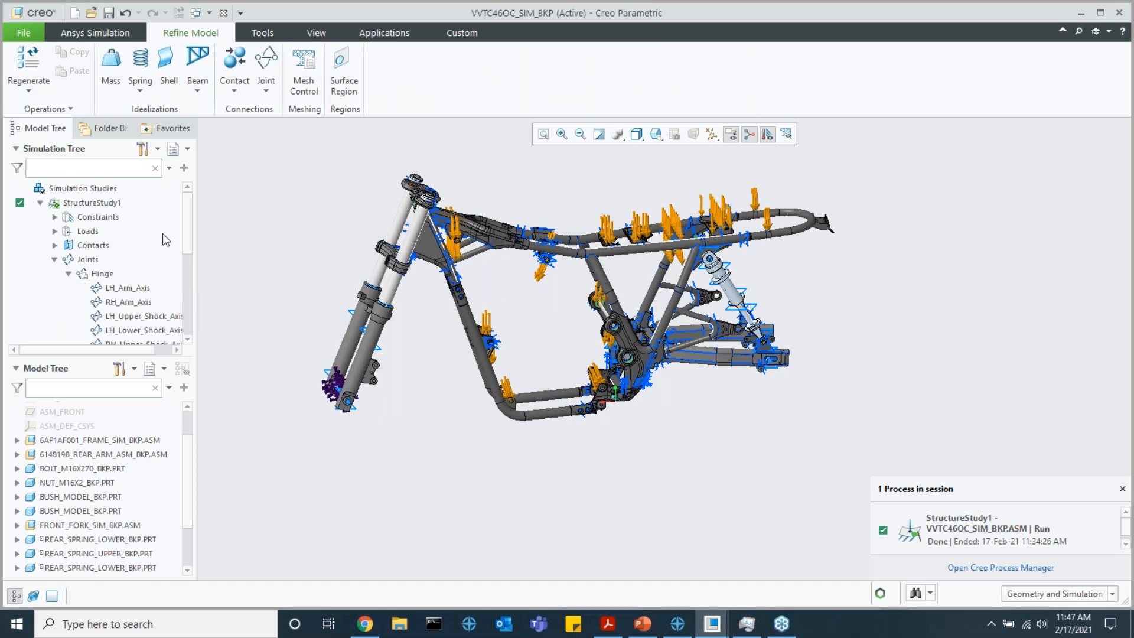
pyautogui.click(265, 91)
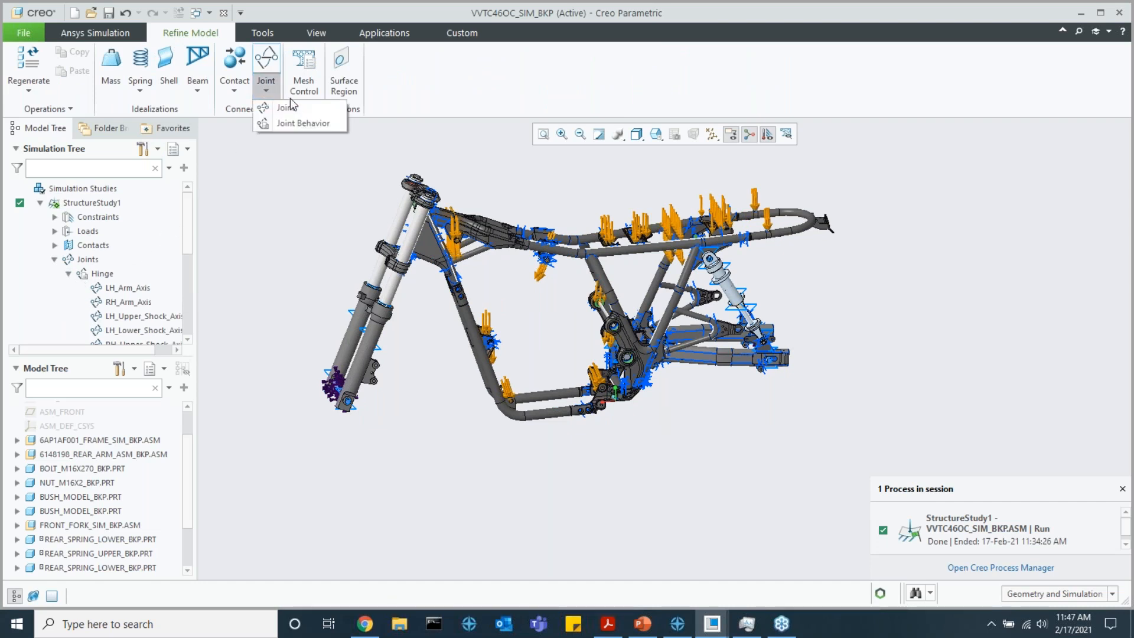
# Highlight hinge joints such as LH_Arm_Axis, the left shock axes and LH_RR_Wheel_Axis to locate them on the model
pyautogui.click(127, 288)
pyautogui.scroll(-2, 130, 283)
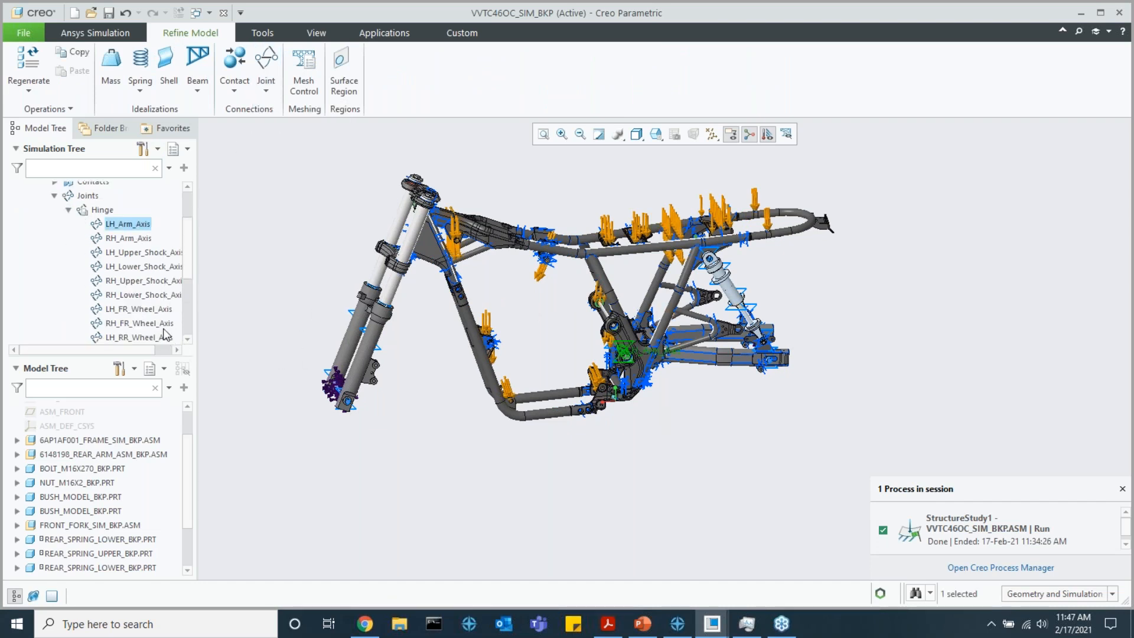
pyautogui.click(127, 252)
pyautogui.click(126, 266)
pyautogui.scroll(-4, 130, 292)
pyautogui.scroll(6, 128, 304)
pyautogui.scroll(-5, 126, 305)
pyautogui.click(133, 242)
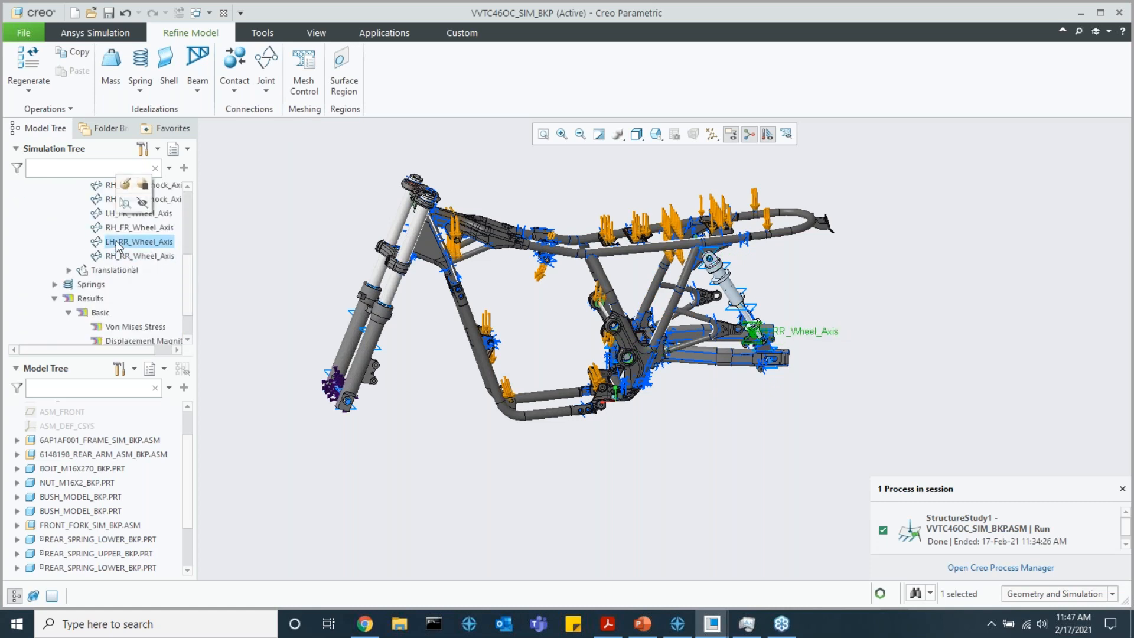
# Expand the translational joints and examine LH_FR_Fork up close on the front fork
pyautogui.click(68, 270)
pyautogui.click(127, 284)
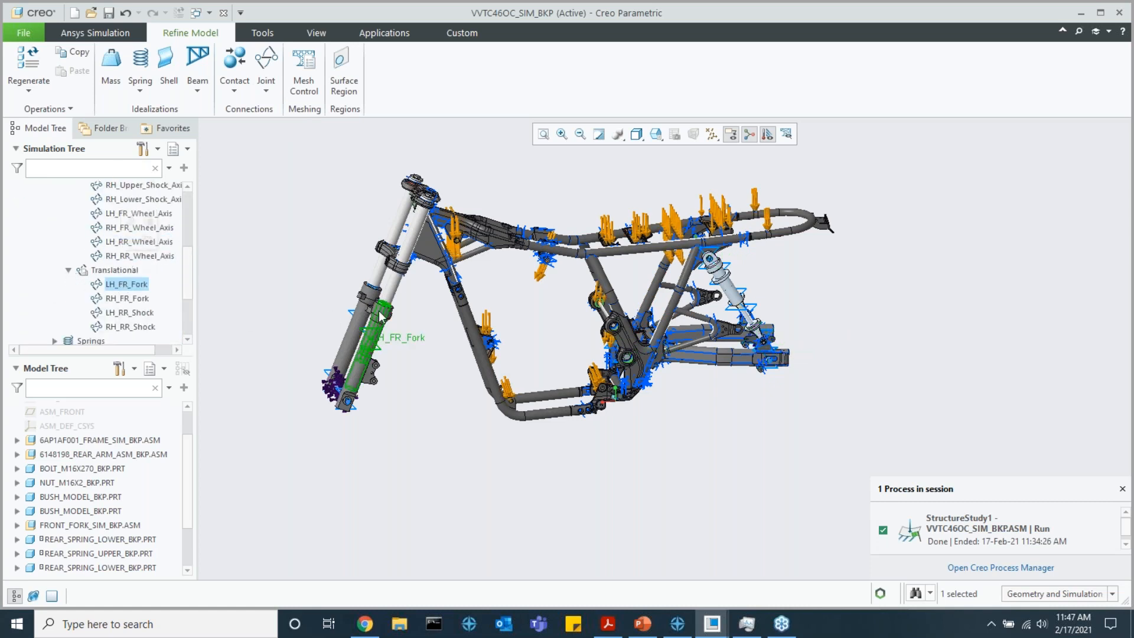
pyautogui.scroll(2, 381, 313)
pyautogui.scroll(3, 381, 313)
pyautogui.scroll(-3, 387, 296)
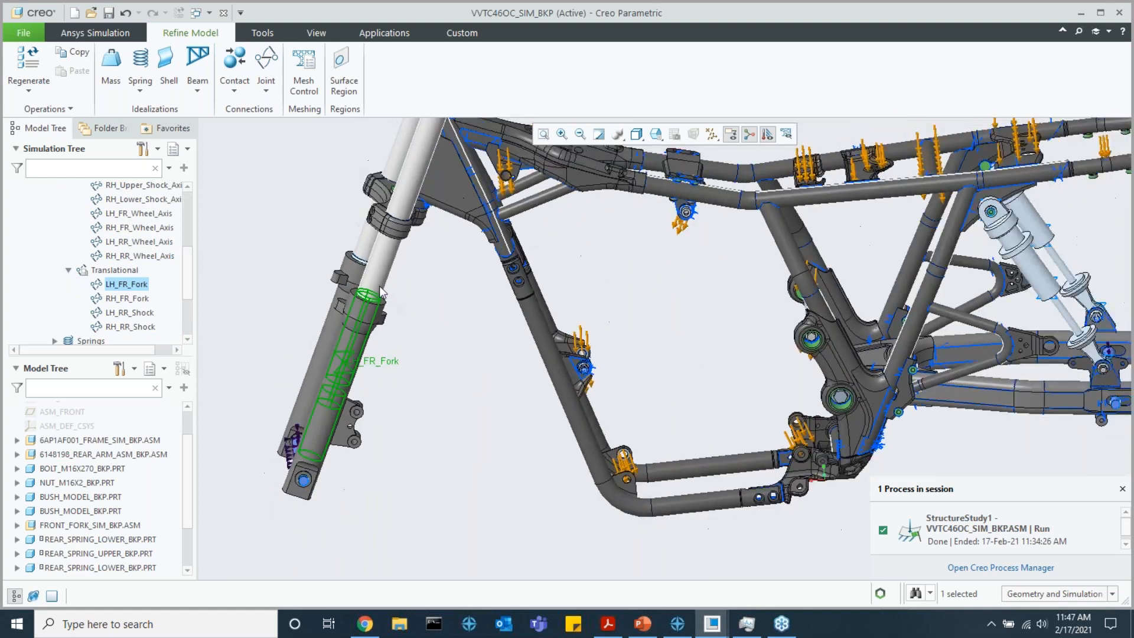
pyautogui.scroll(2, 359, 369)
pyautogui.moveTo(381, 350); pyautogui.dragTo(383, 288, button='middle')
# Open the LH_FR_Fork joint definition and inspect its stationary and mobile surface references
pyautogui.click(133, 282)
pyautogui.click(142, 216)
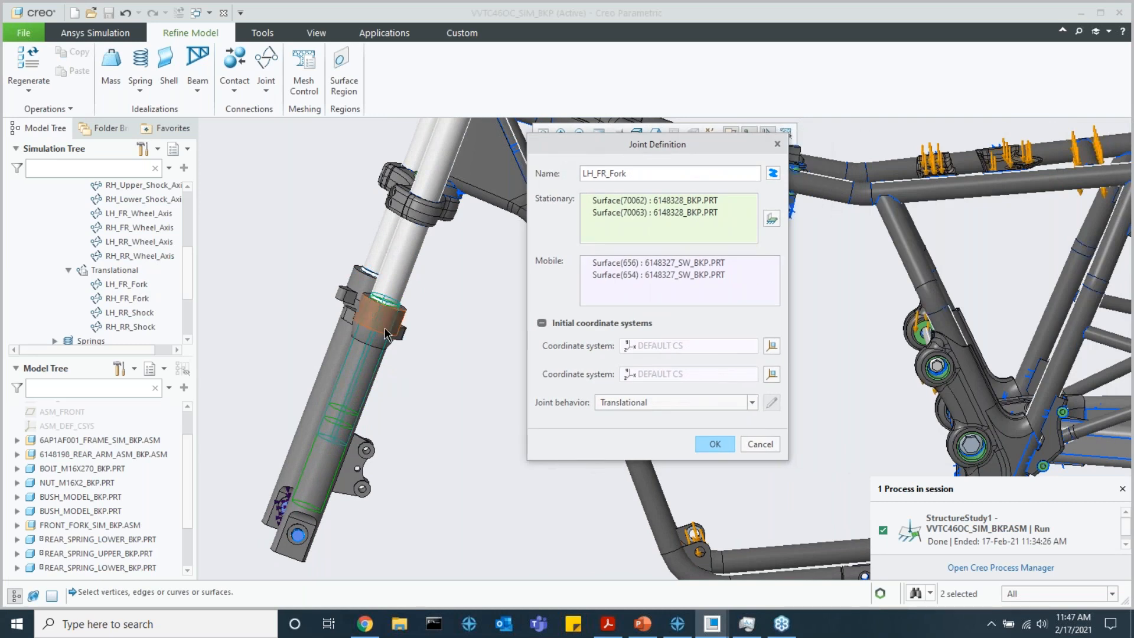
pyautogui.scroll(-3, 380, 332)
pyautogui.click(625, 205)
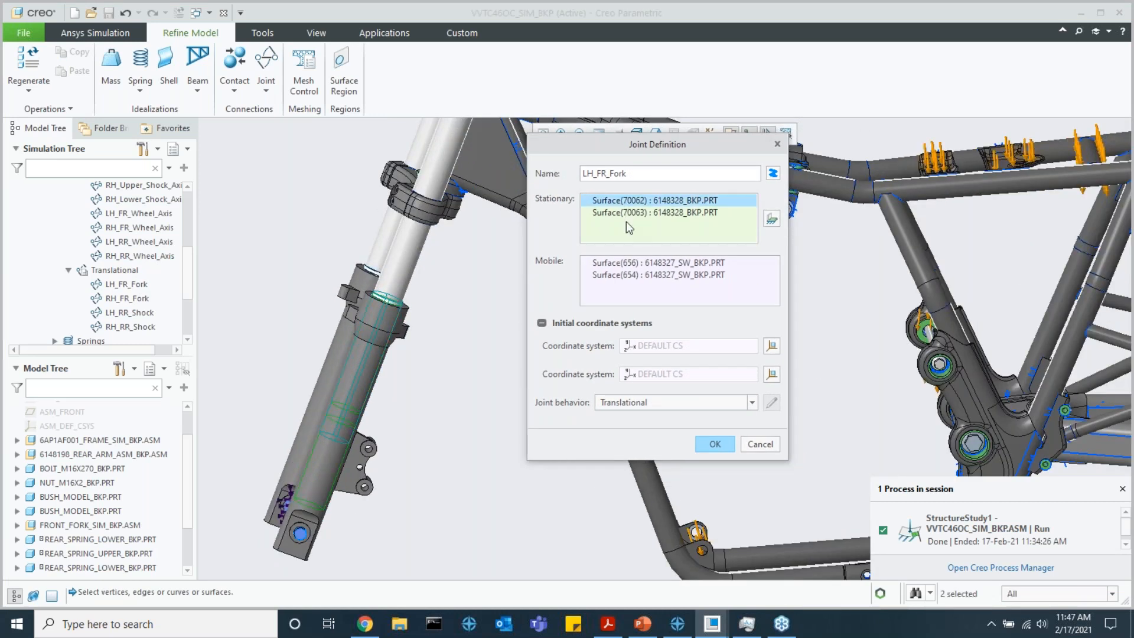
pyautogui.click(606, 201)
pyautogui.click(634, 211)
pyautogui.click(633, 261)
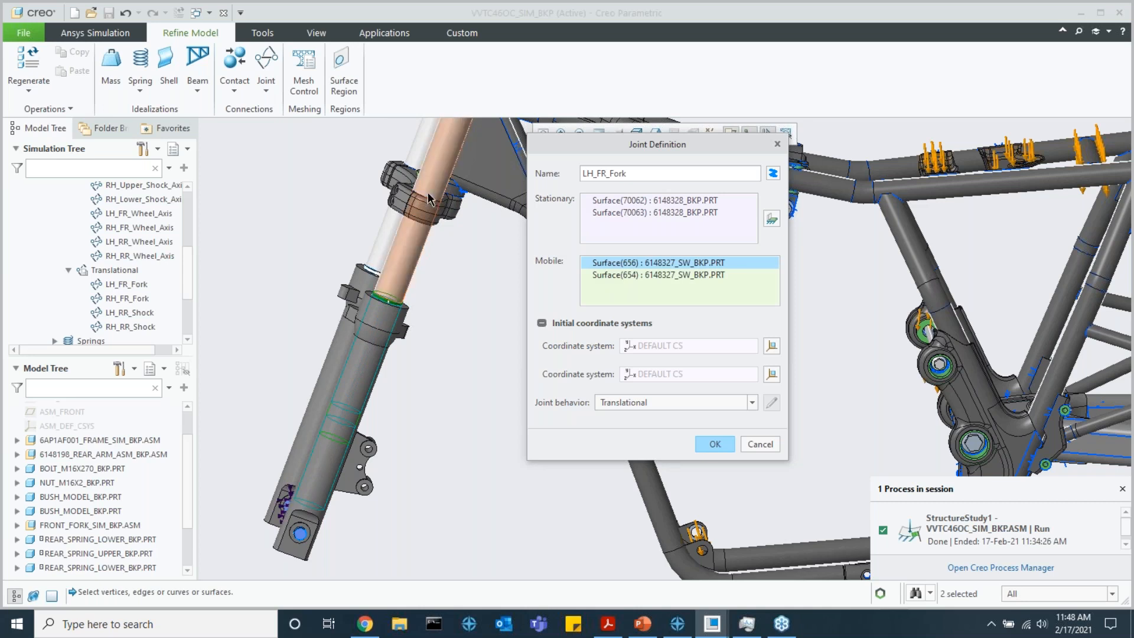
# Move the joint definition dialog clear of the model, examine the fork and frame, and close the definition without changes
pyautogui.scroll(-3, 435, 192)
pyautogui.scroll(-3, 434, 192)
pyautogui.moveTo(739, 143); pyautogui.dragTo(945, 163)
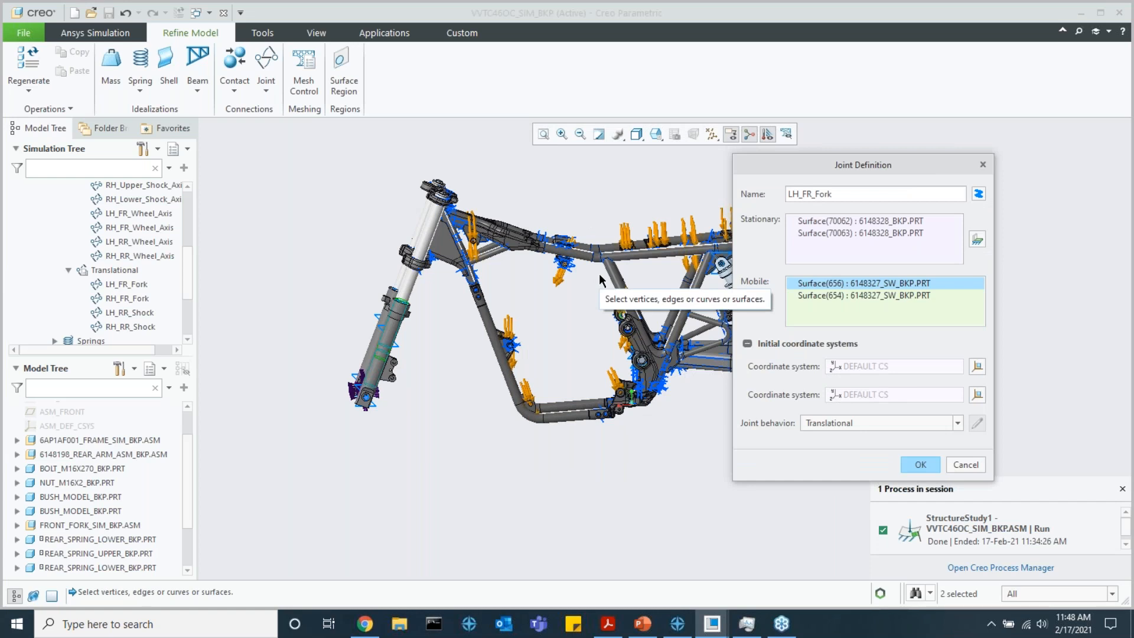
pyautogui.scroll(3, 463, 310)
pyautogui.moveTo(643, 281)
pyautogui.mouseDown(button='middle')
pyautogui.moveTo(630, 283)
pyautogui.moveTo(640, 282)
pyautogui.mouseUp(button='middle')
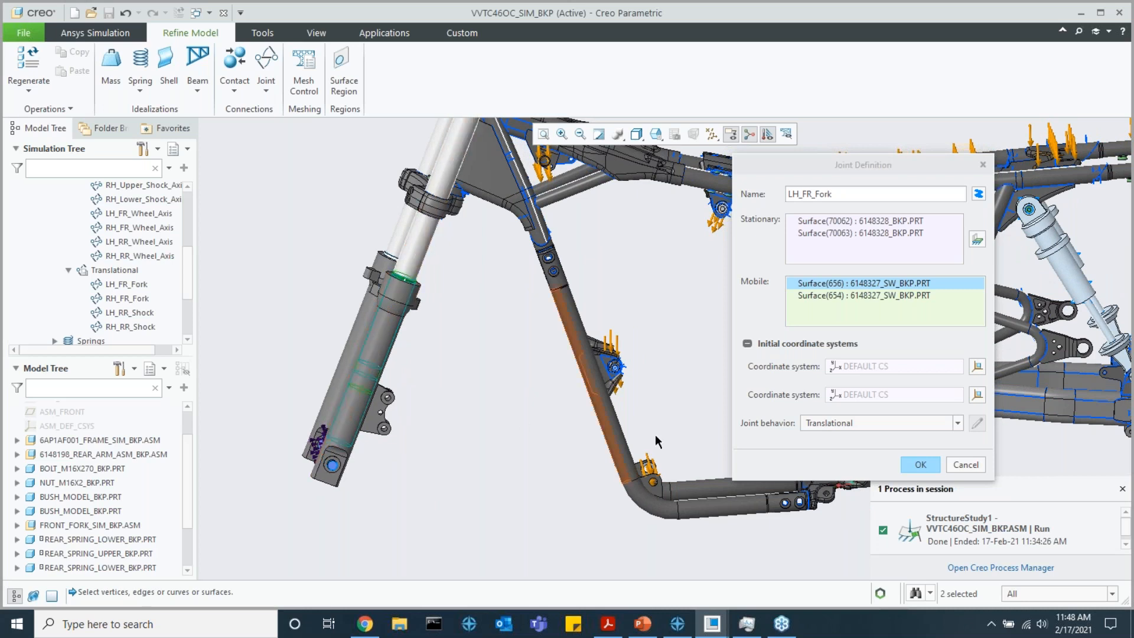
pyautogui.click(966, 464)
pyautogui.scroll(5, 118, 304)
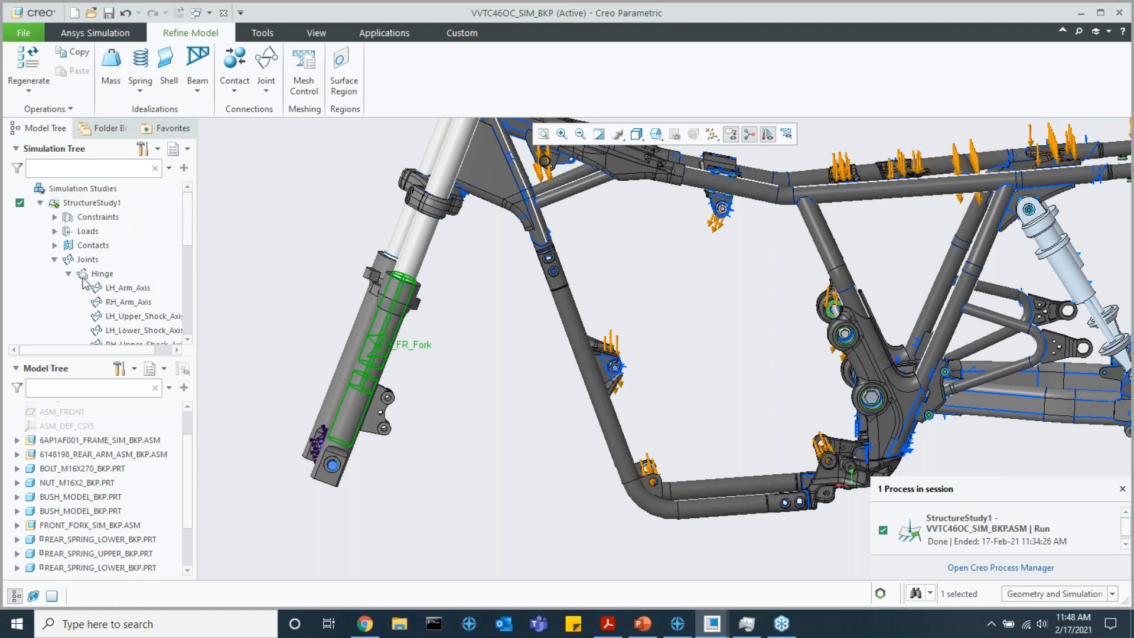
# Start a new joint definition with the Create new behavior and review its translation and rotation degree-of-freedom options
pyautogui.click(56, 260)
pyautogui.click(266, 89)
pyautogui.click(286, 107)
pyautogui.click(1051, 336)
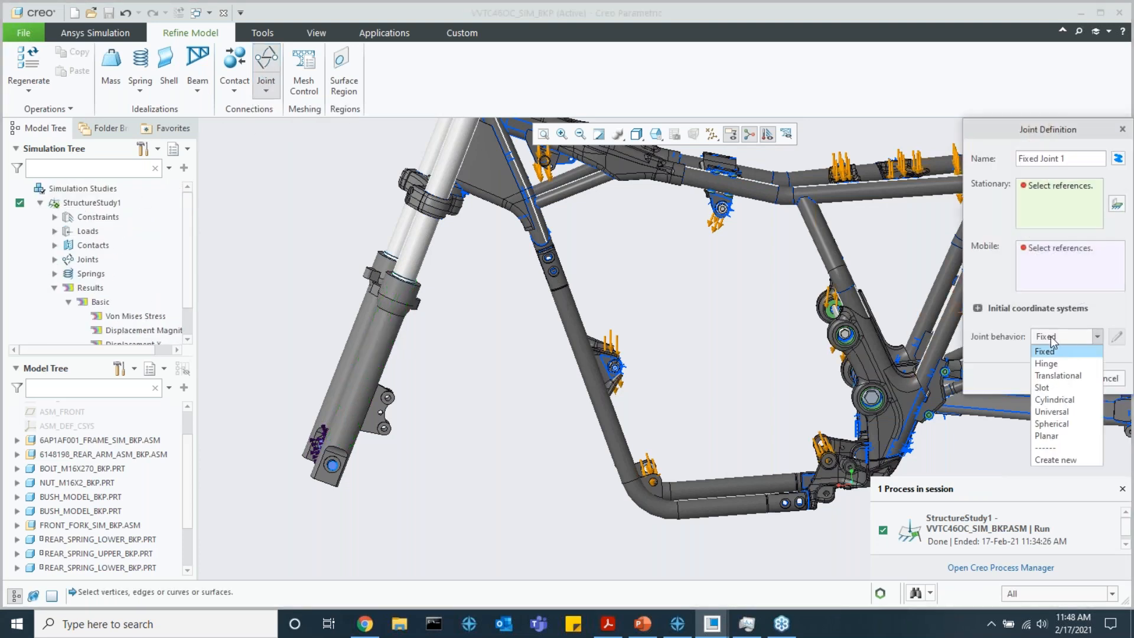
pyautogui.click(1064, 460)
pyautogui.moveTo(1008, 122); pyautogui.dragTo(737, 55)
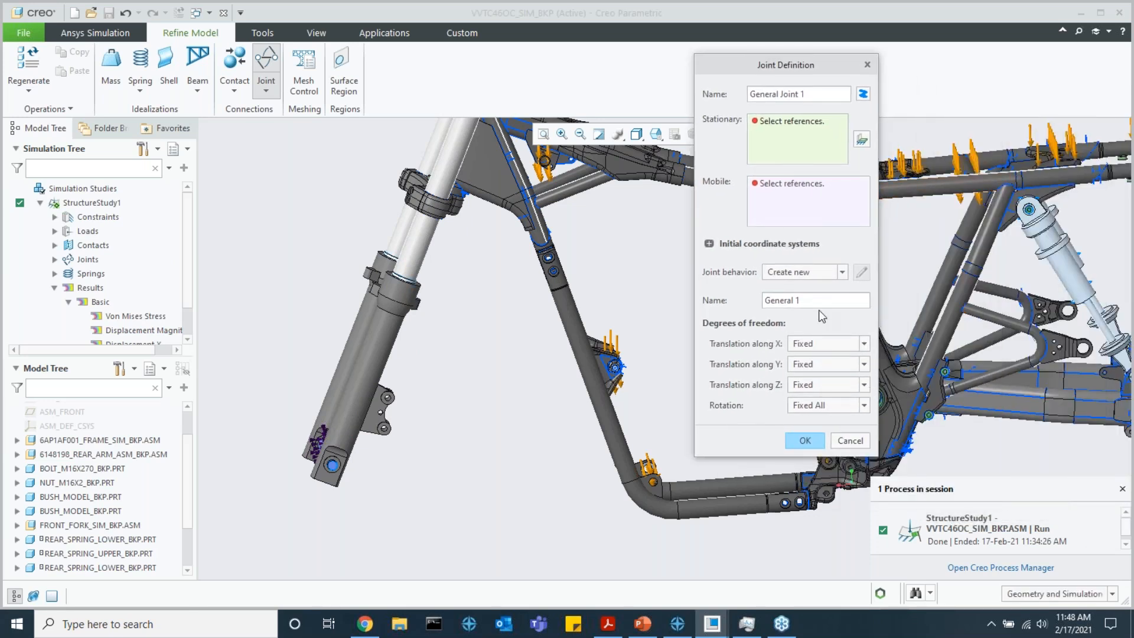
pyautogui.click(823, 344)
pyautogui.click(819, 349)
pyautogui.click(823, 408)
pyautogui.click(813, 404)
# Try the predefined Hinge and Slot behaviors for the new joint and discard the definition
pyautogui.click(793, 276)
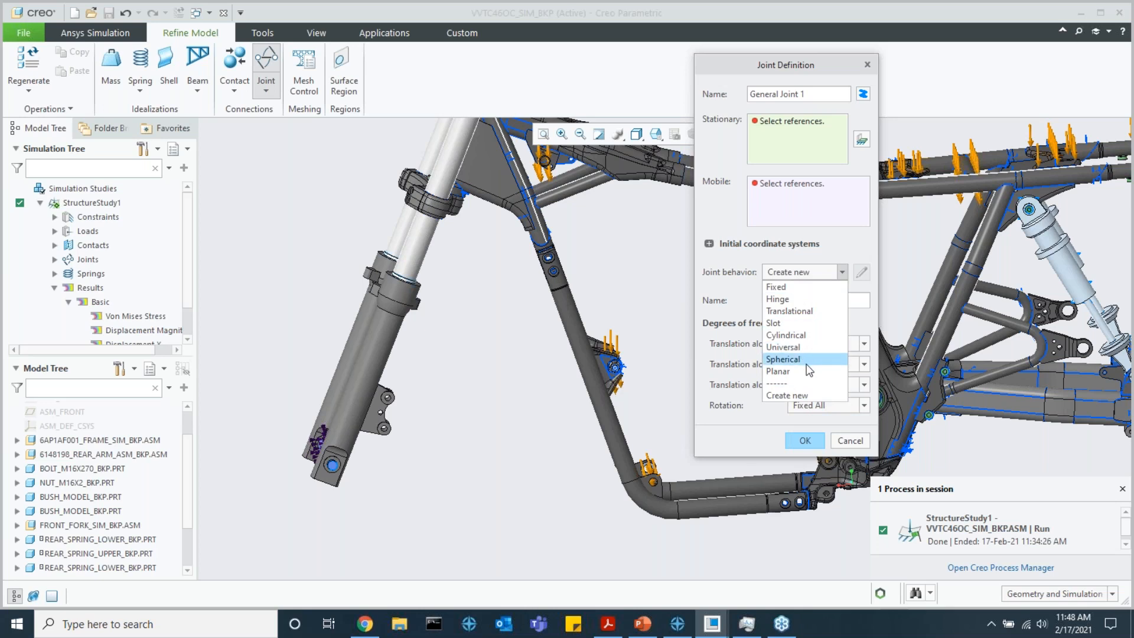
pyautogui.click(790, 299)
pyautogui.click(781, 284)
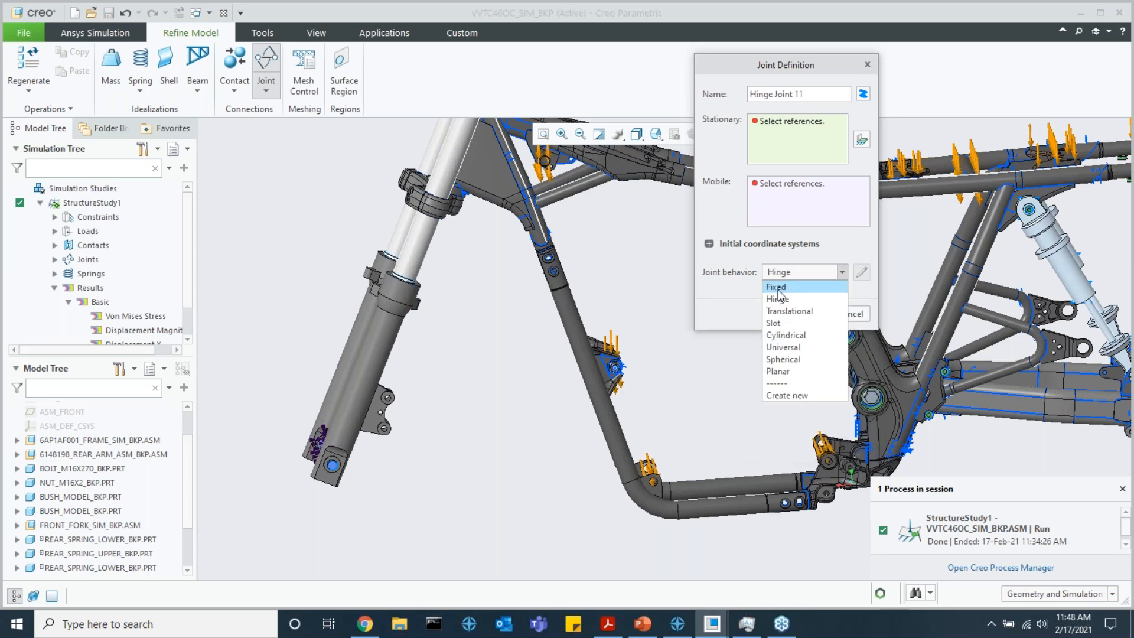
pyautogui.click(775, 325)
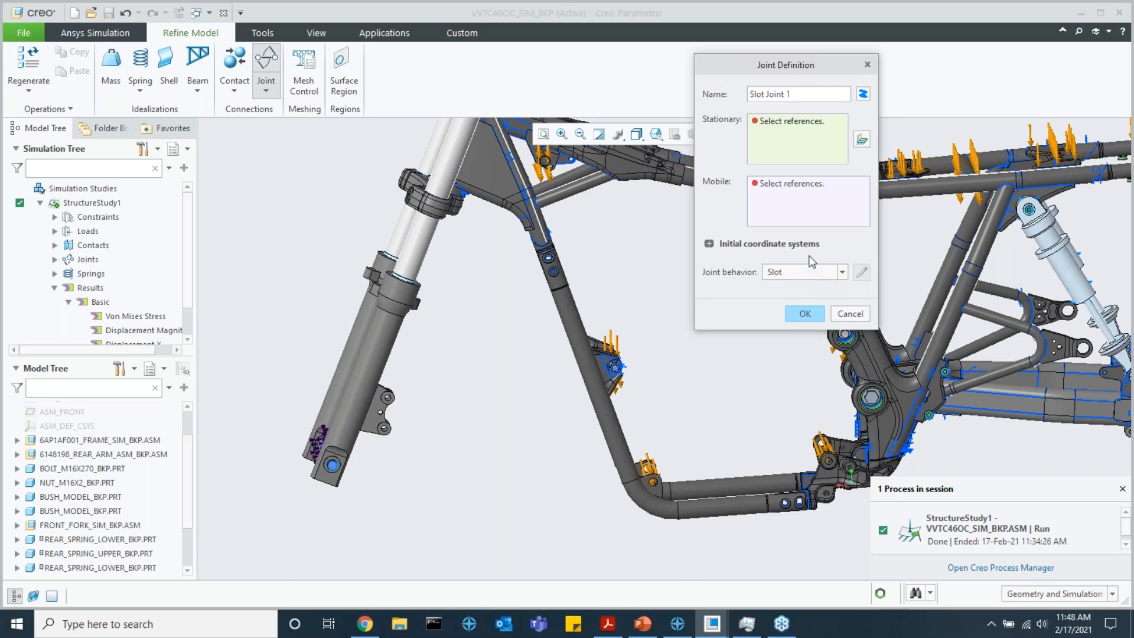
pyautogui.click(850, 314)
# Expand the study's springs and highlight RR_SpringBehavior and LH_FR_Spring to locate them on the model
pyautogui.click(55, 260)
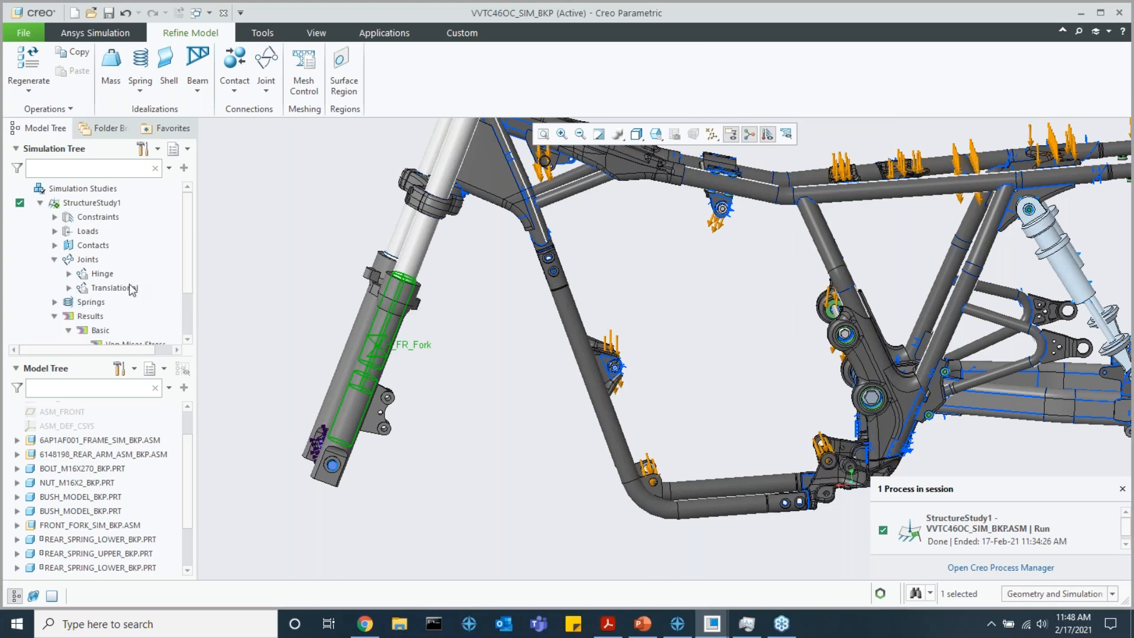
pyautogui.scroll(2, 410, 272)
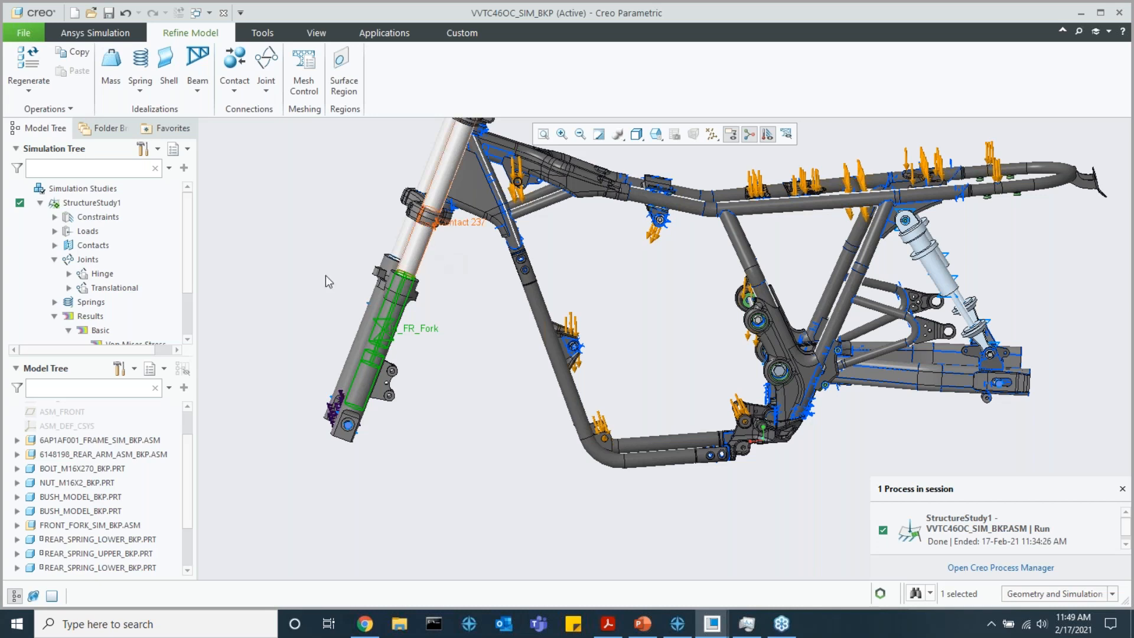
pyautogui.click(53, 260)
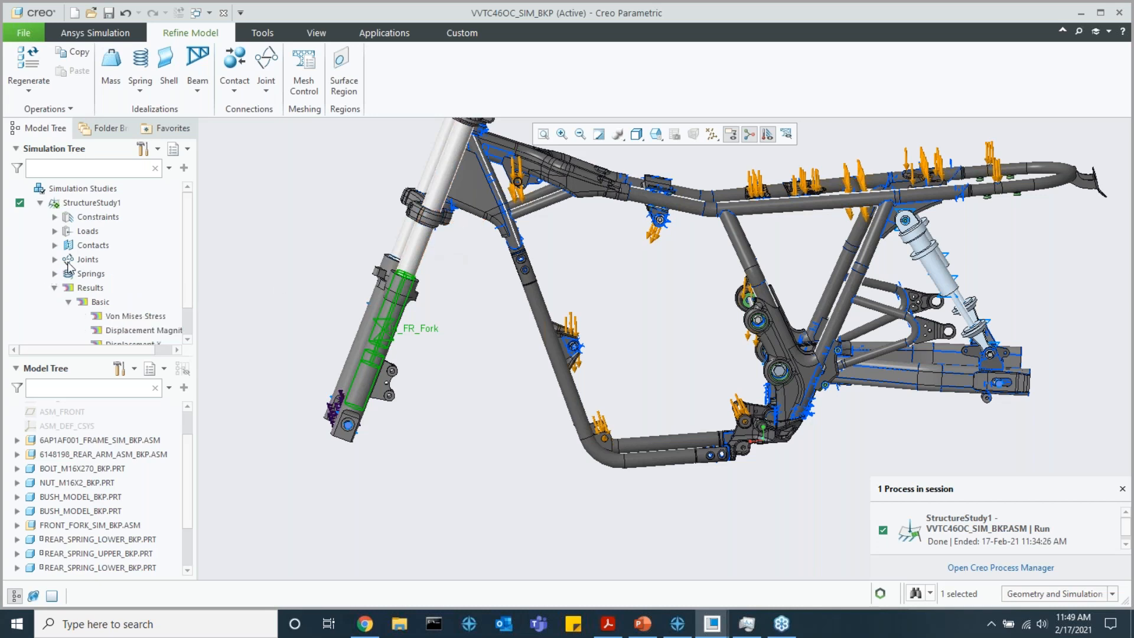
pyautogui.click(53, 274)
pyautogui.click(140, 302)
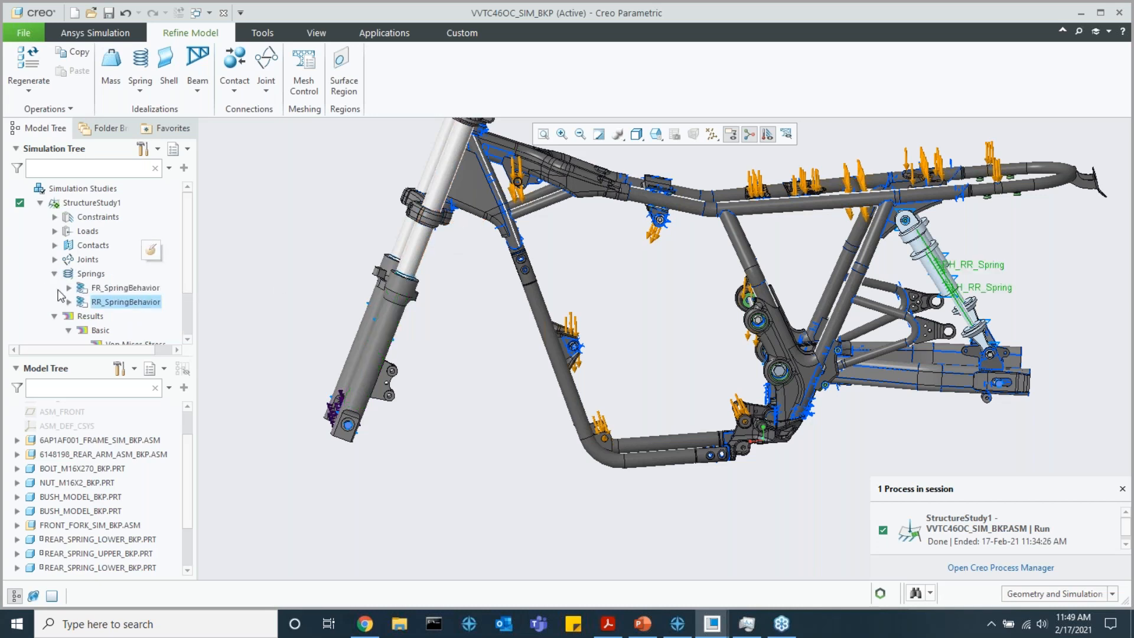
pyautogui.click(69, 288)
pyautogui.click(130, 302)
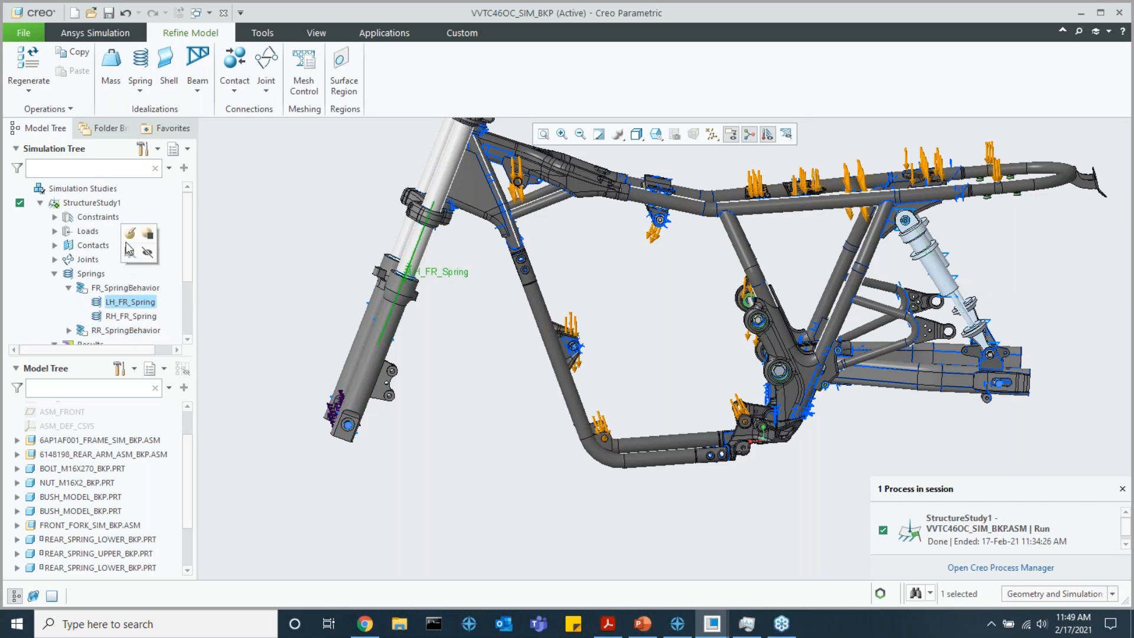
# Open the LH_FR_Spring definition and inspect its spring behavior's type, stiffness and preload settings
pyautogui.click(145, 243)
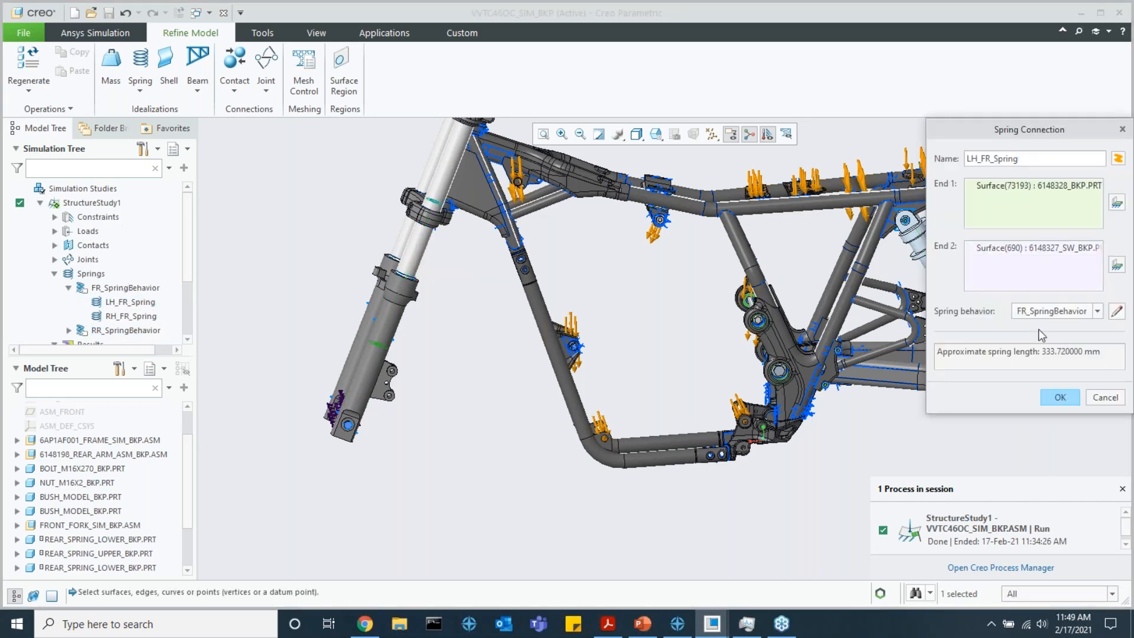
pyautogui.click(1097, 312)
pyautogui.click(1097, 312)
pyautogui.click(1116, 311)
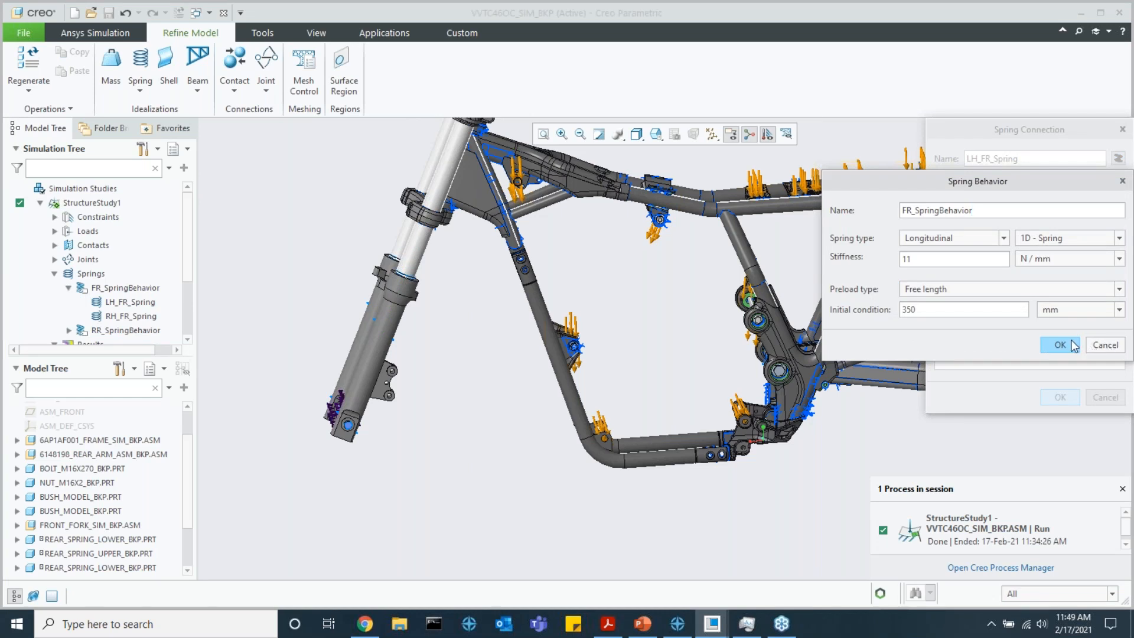
pyautogui.click(1046, 243)
pyautogui.click(1046, 241)
pyautogui.click(1051, 258)
pyautogui.click(1051, 258)
pyautogui.click(1065, 347)
pyautogui.click(1049, 398)
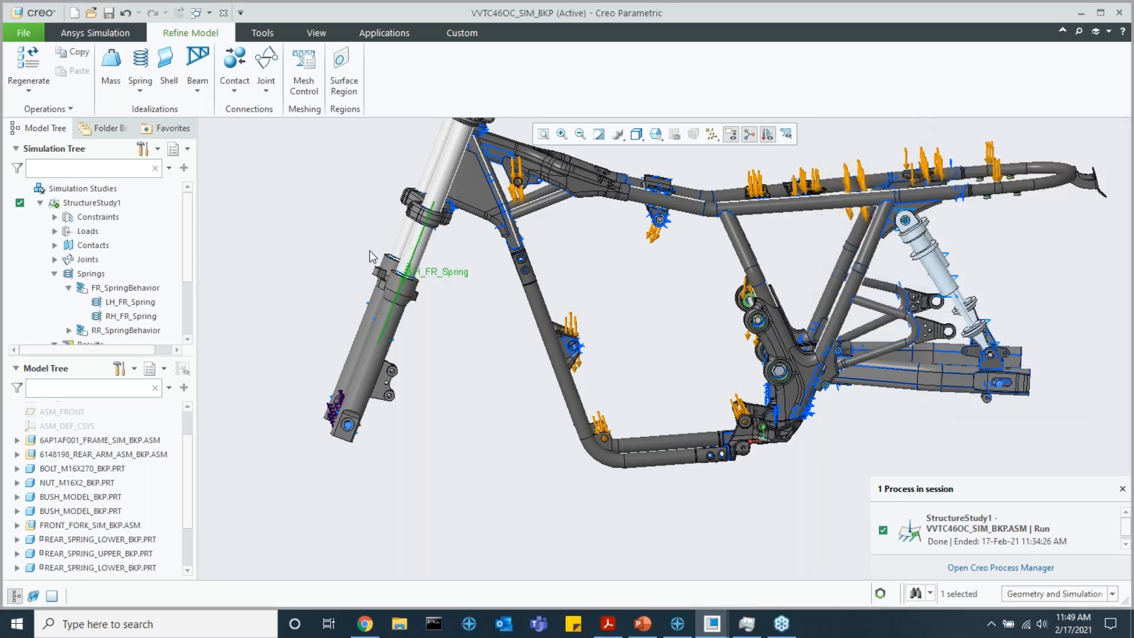
# Collapse the springs, open the mesh control settings and check the global mesh size values
pyautogui.click(55, 273)
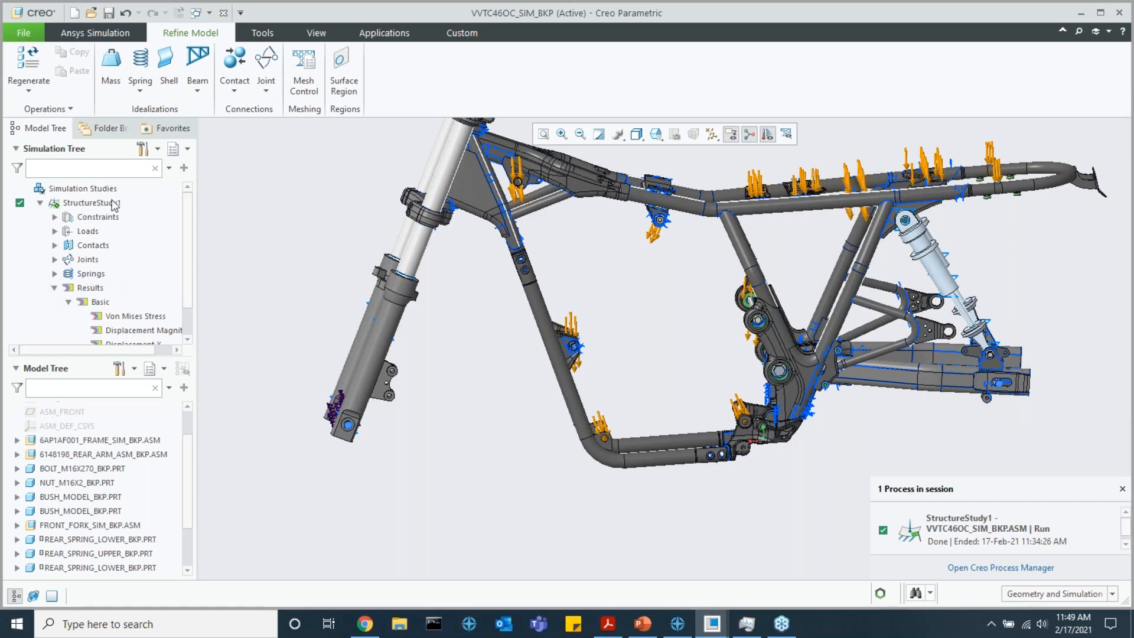
pyautogui.click(312, 90)
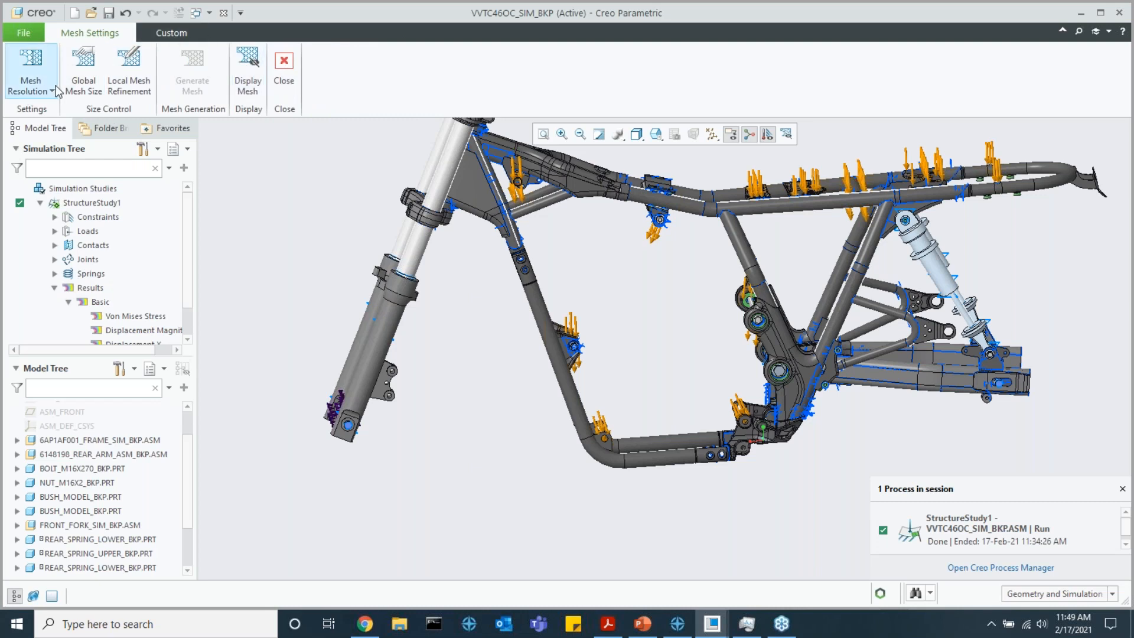
pyautogui.click(84, 76)
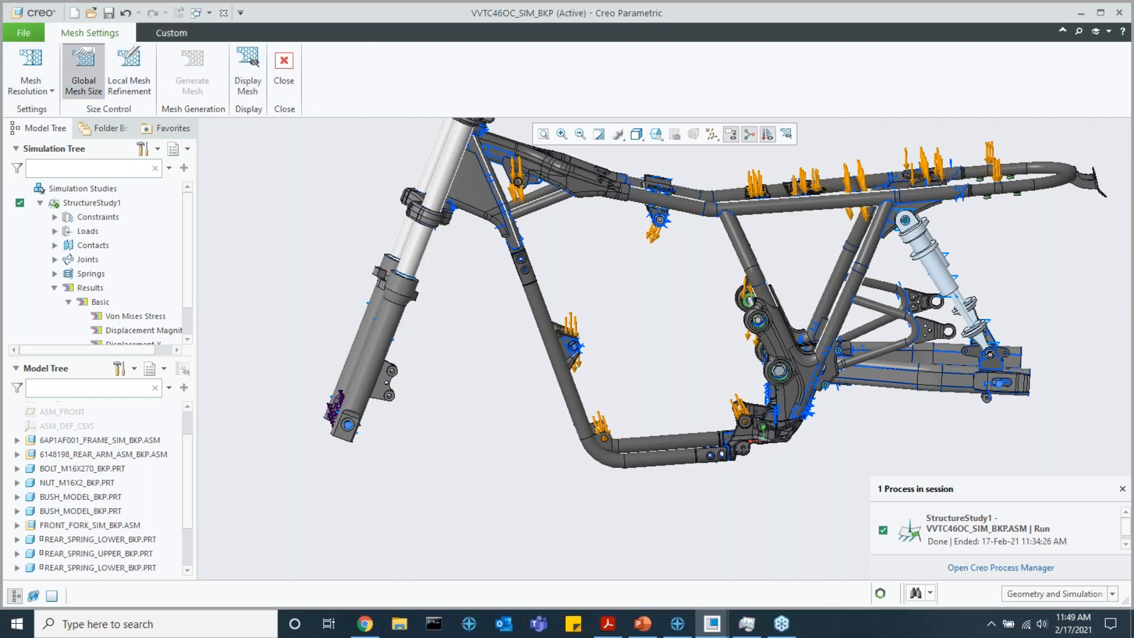
pyautogui.click(679, 387)
# Lower the mesh resolution to Low and check the global mesh size values
pyautogui.click(31, 80)
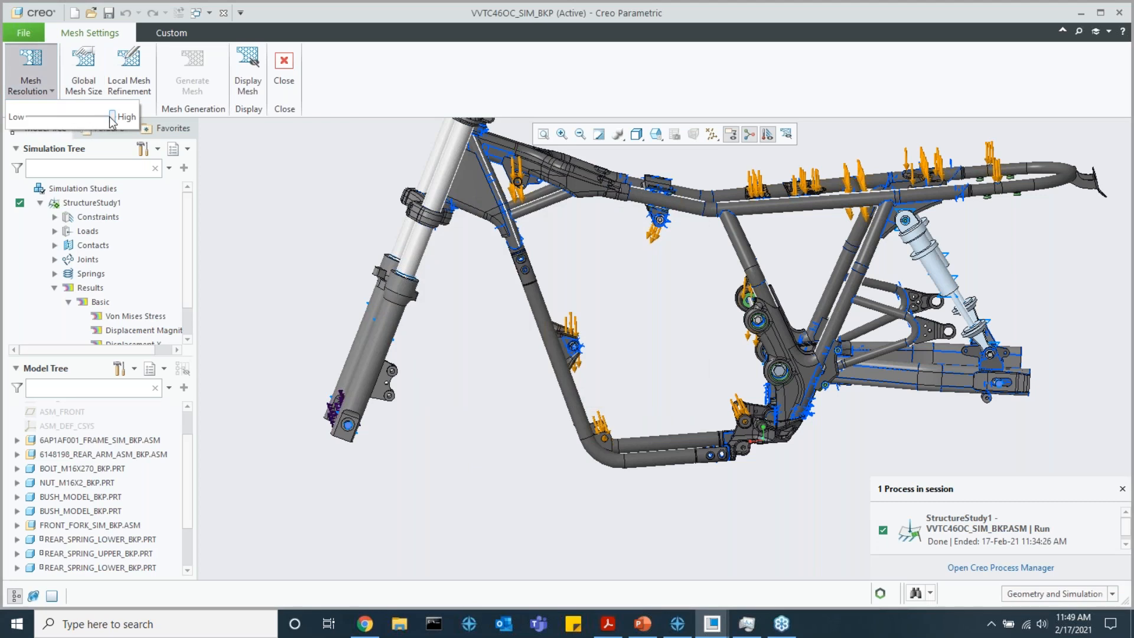
pyautogui.moveTo(114, 120); pyautogui.dragTo(27, 119)
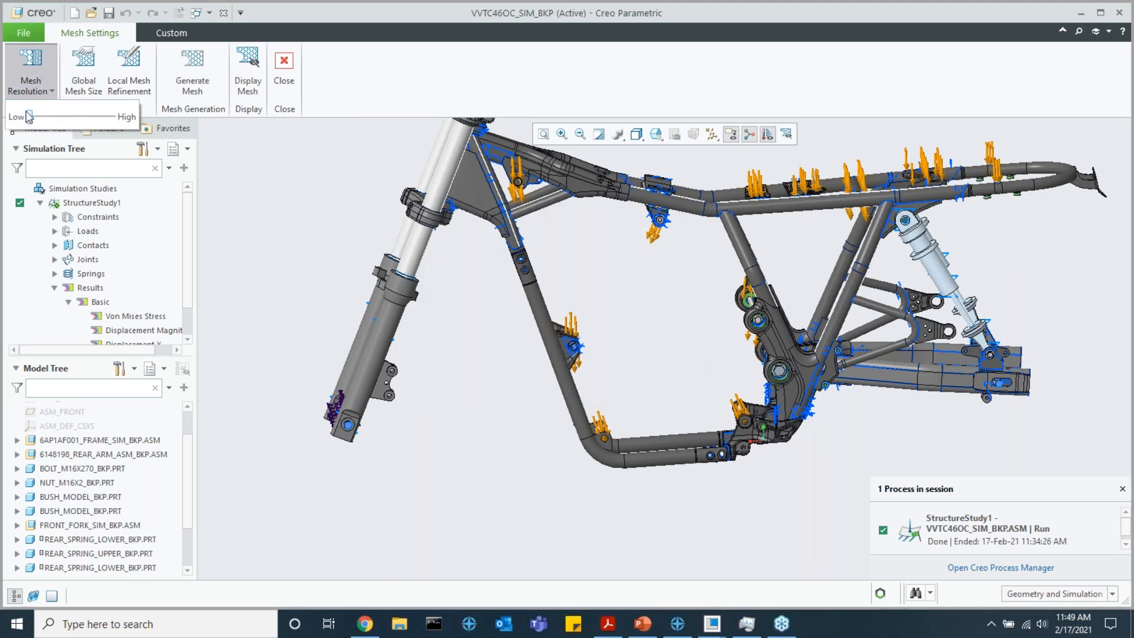
pyautogui.click(83, 65)
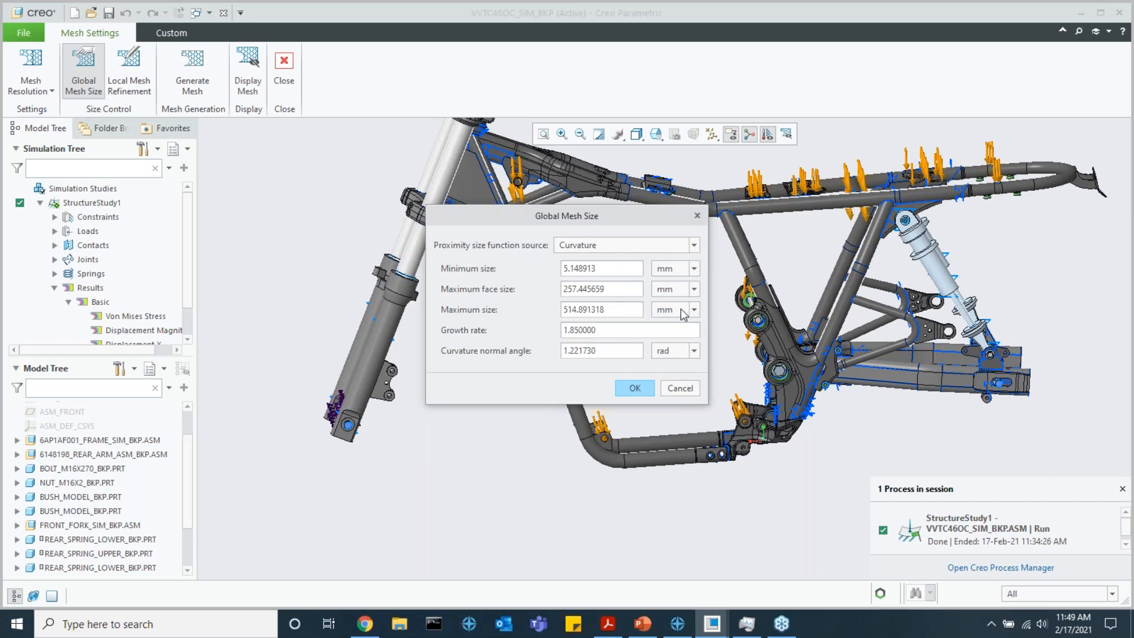
pyautogui.click(676, 387)
# Raise the mesh resolution back up from Low and review the global mesh size values
pyautogui.click(33, 87)
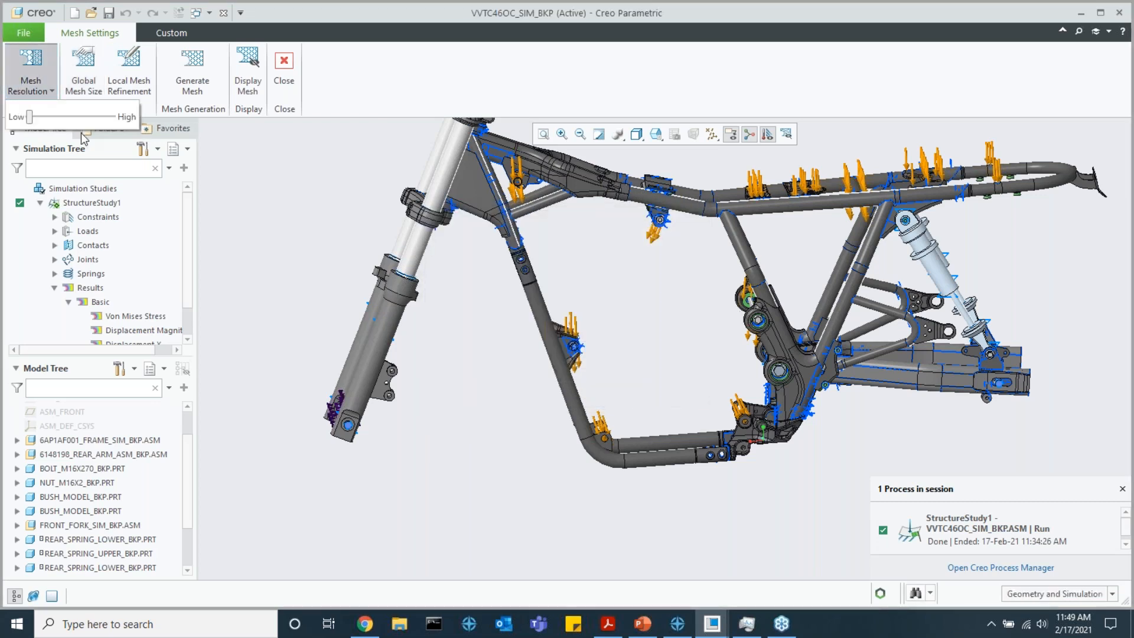
pyautogui.click(84, 73)
pyautogui.click(679, 387)
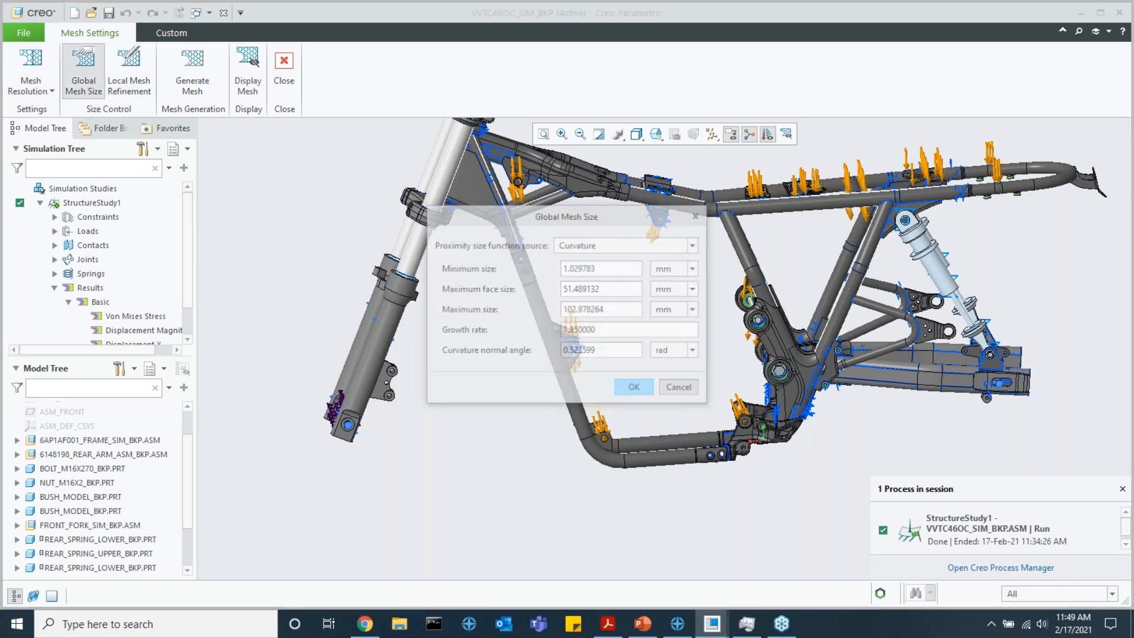
# Open a local mesh refinement definition, view its reference and size options, and cancel it
pyautogui.click(142, 89)
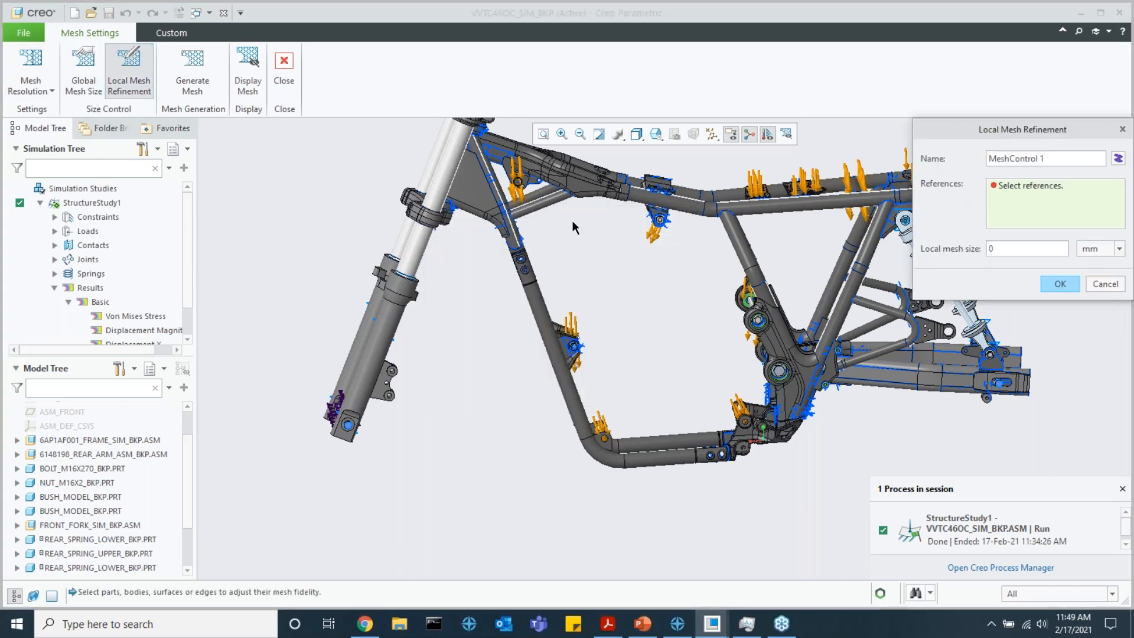
pyautogui.scroll(-3, 570, 296)
pyautogui.scroll(3, 550, 295)
pyautogui.moveTo(549, 295); pyautogui.dragTo(540, 306, button='middle')
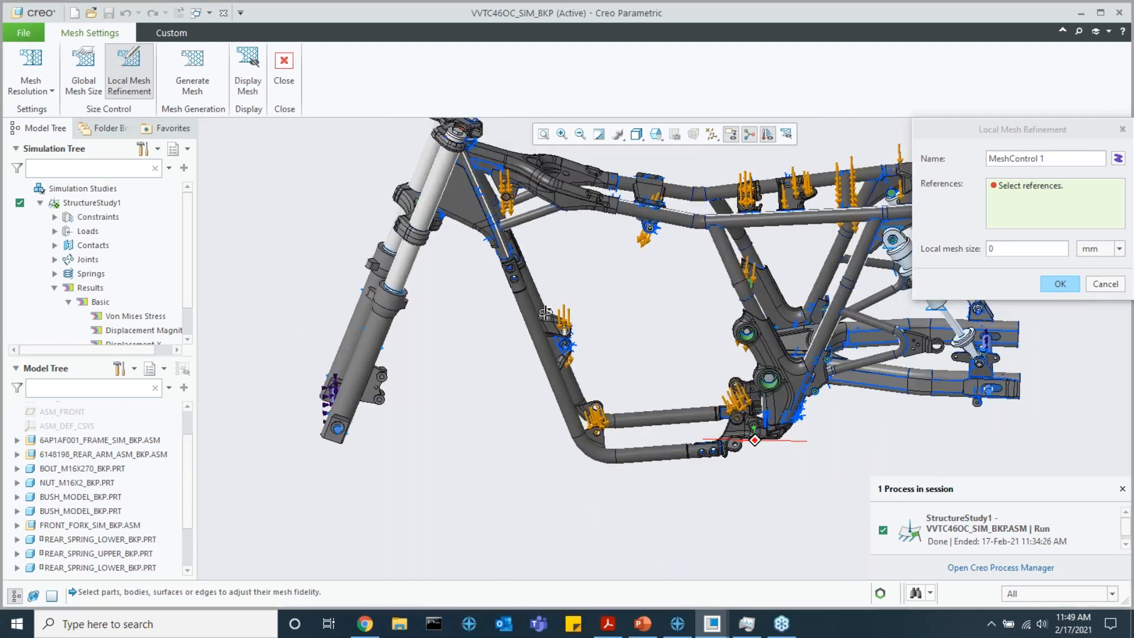
pyautogui.click(1105, 284)
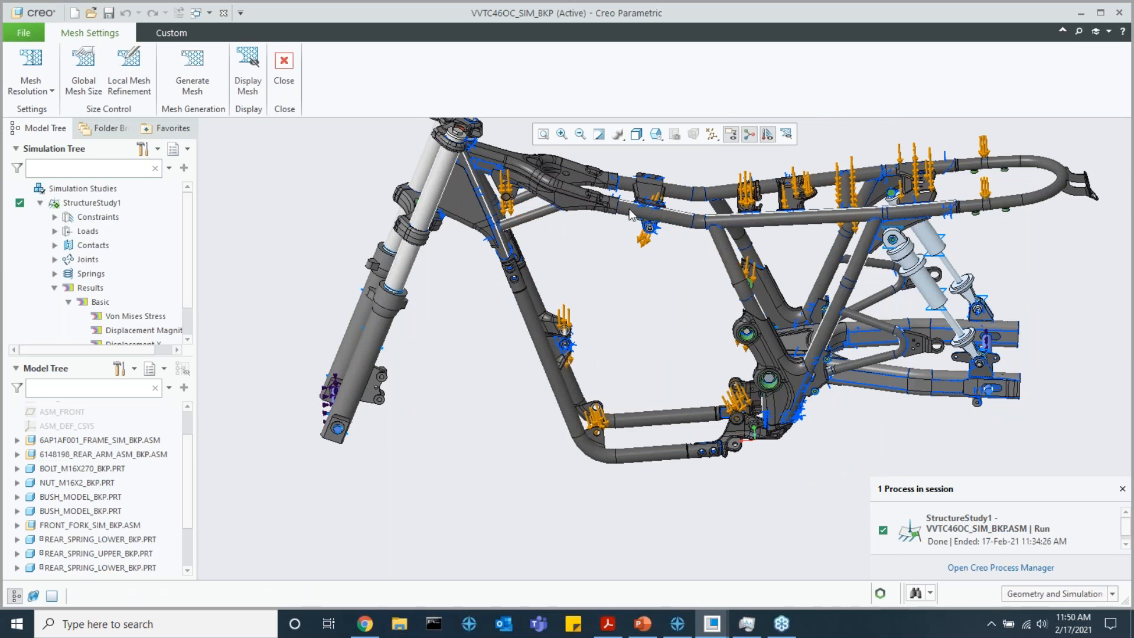
# Turn on the mesh display and examine the motorcycle frame, fork and rear arm from several angles
pyautogui.scroll(-2, 628, 208)
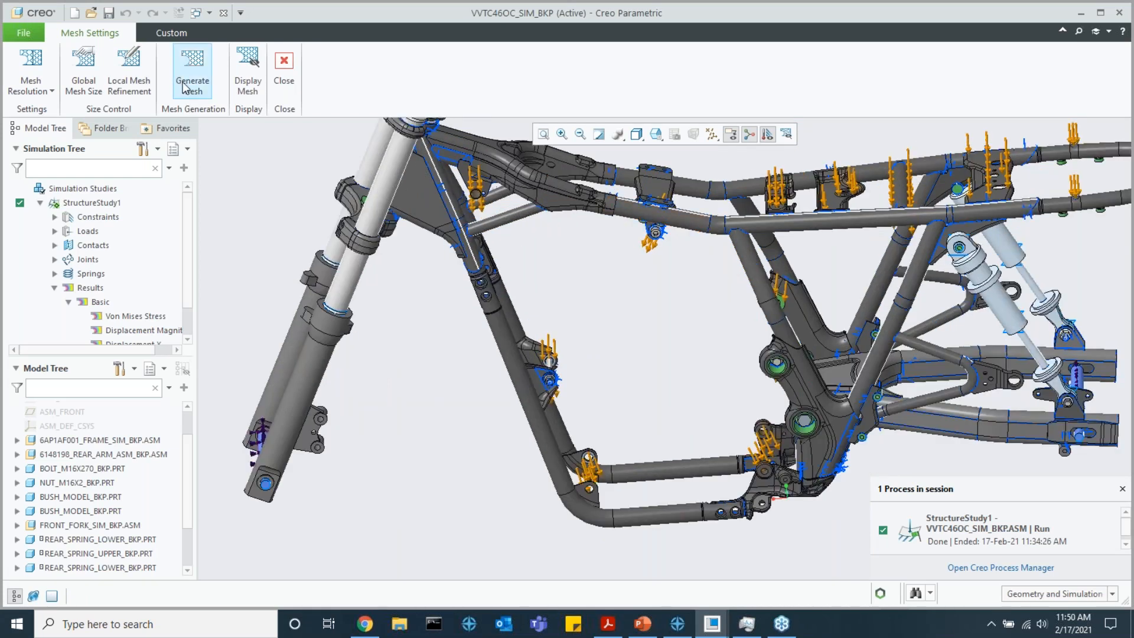
pyautogui.click(248, 74)
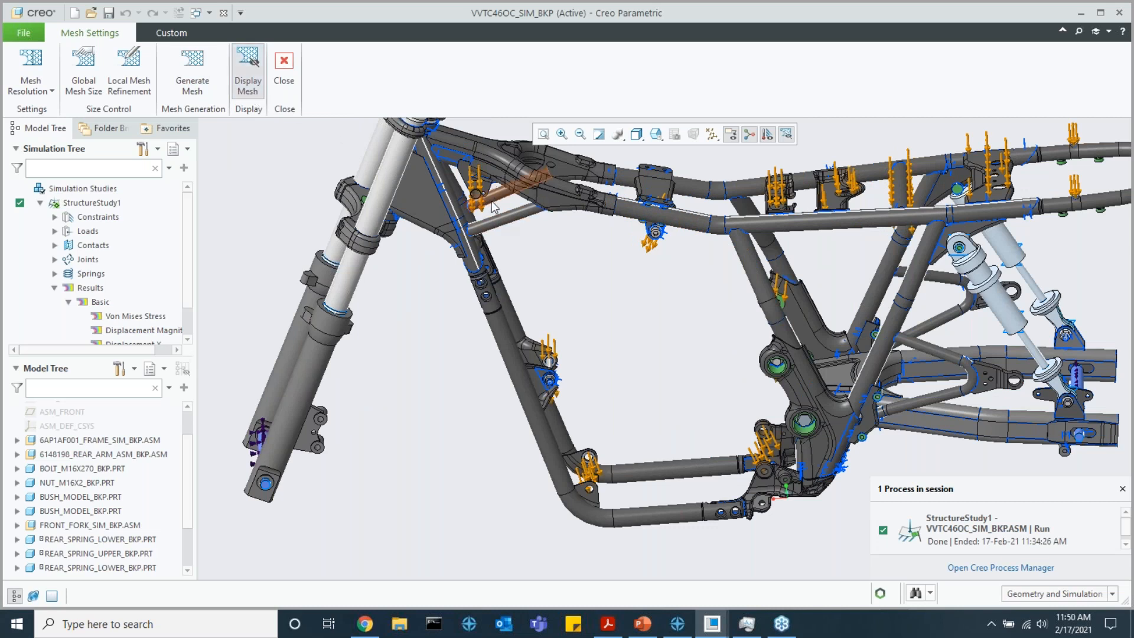
pyautogui.moveTo(496, 212); pyautogui.dragTo(497, 194, button='middle')
pyautogui.scroll(5, 685, 292)
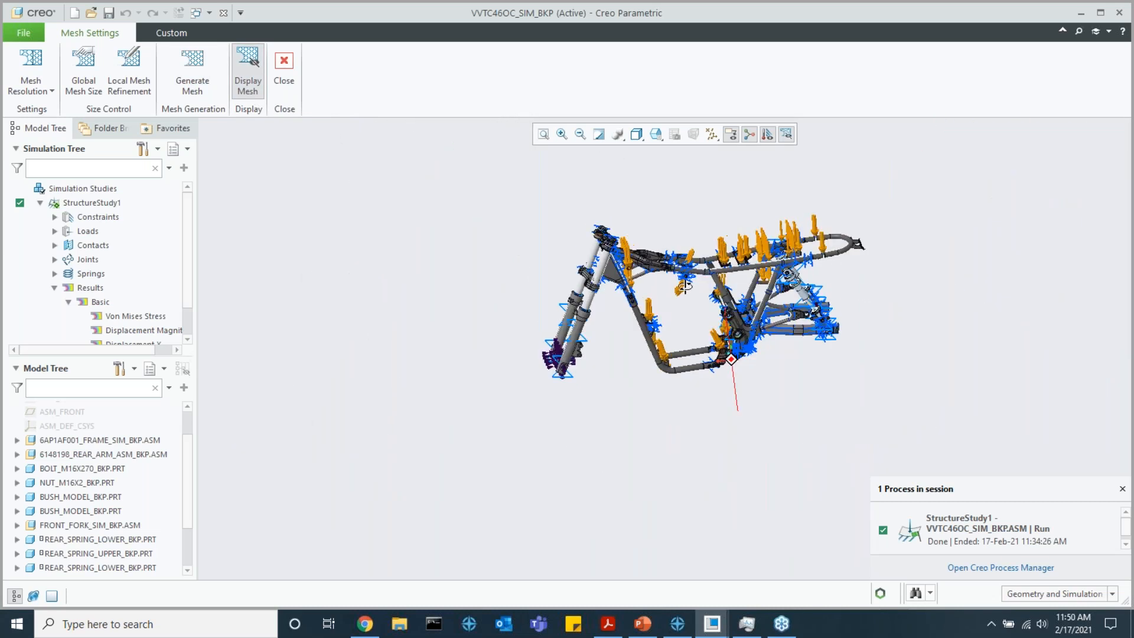
pyautogui.keyDown('shift'); pyautogui.moveTo(684, 292); pyautogui.dragTo(737, 276, button='middle'); pyautogui.keyUp('shift')
pyautogui.scroll(-5, 682, 286)
pyautogui.scroll(2, 682, 265)
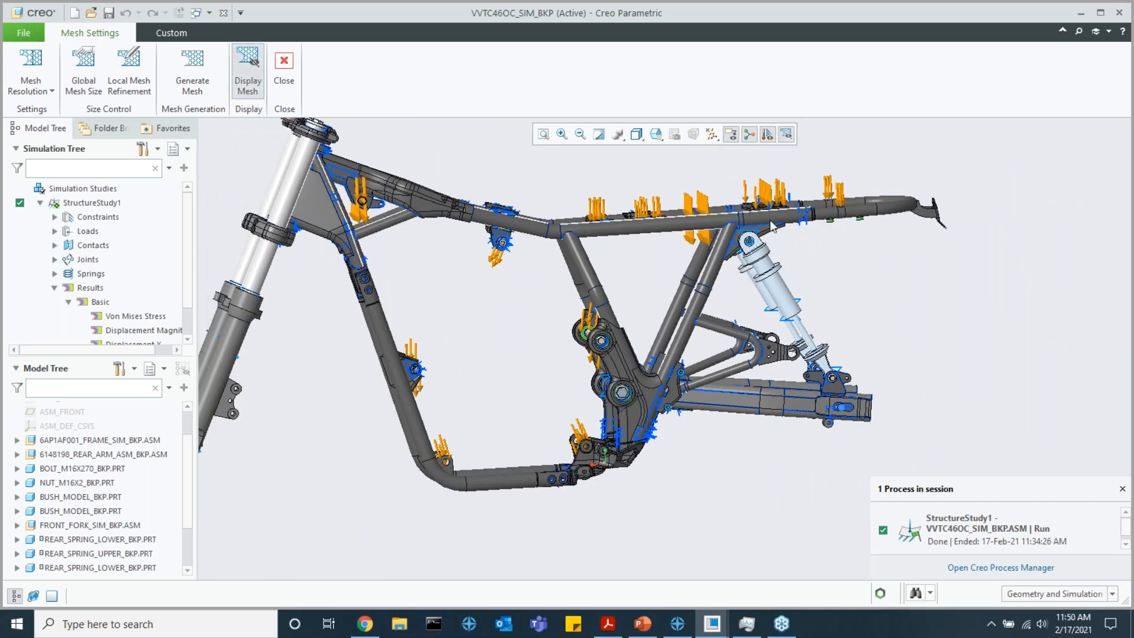
pyautogui.moveTo(650, 236); pyautogui.dragTo(499, 378, button='middle')
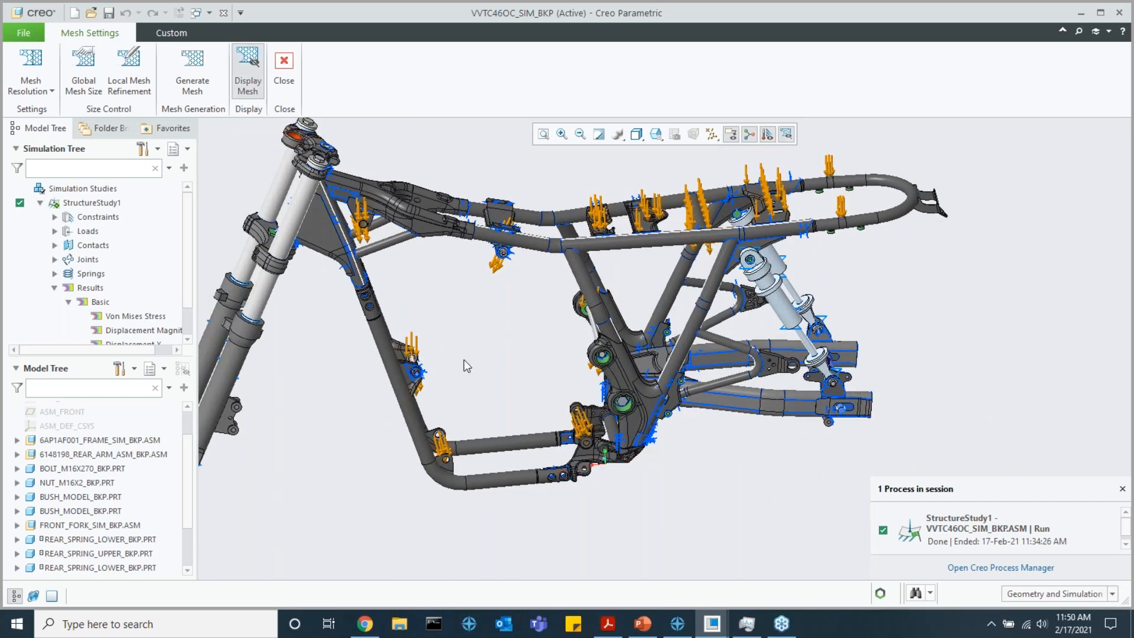
pyautogui.moveTo(438, 346); pyautogui.dragTo(495, 272, button='middle')
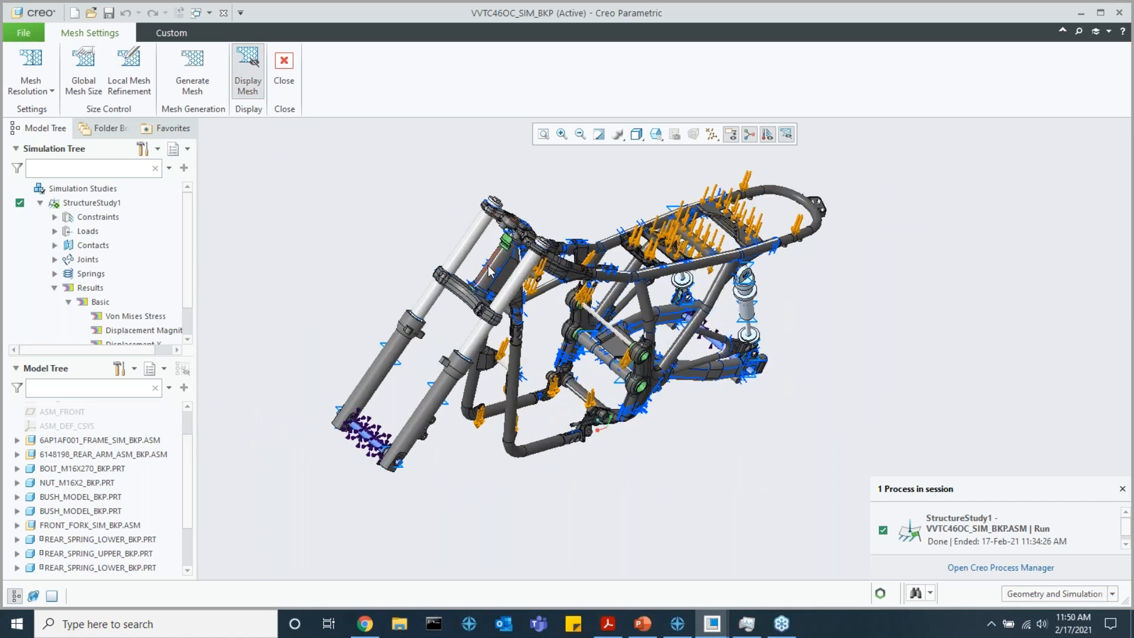
pyautogui.scroll(4, 510, 245)
pyautogui.scroll(-4, 512, 245)
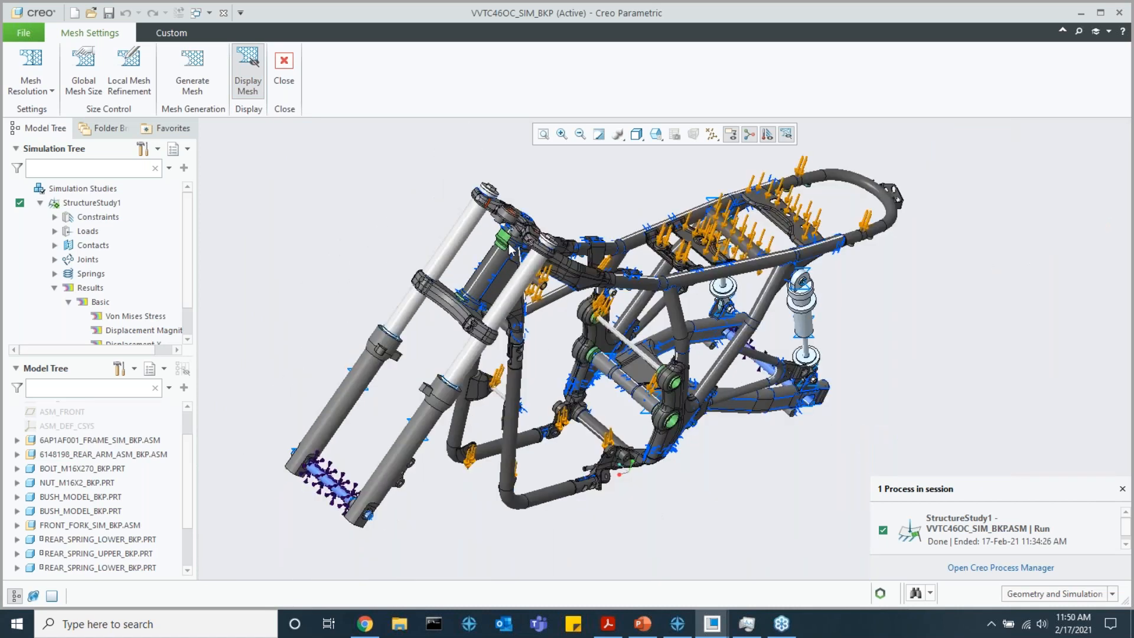
pyautogui.scroll(2, 258, 149)
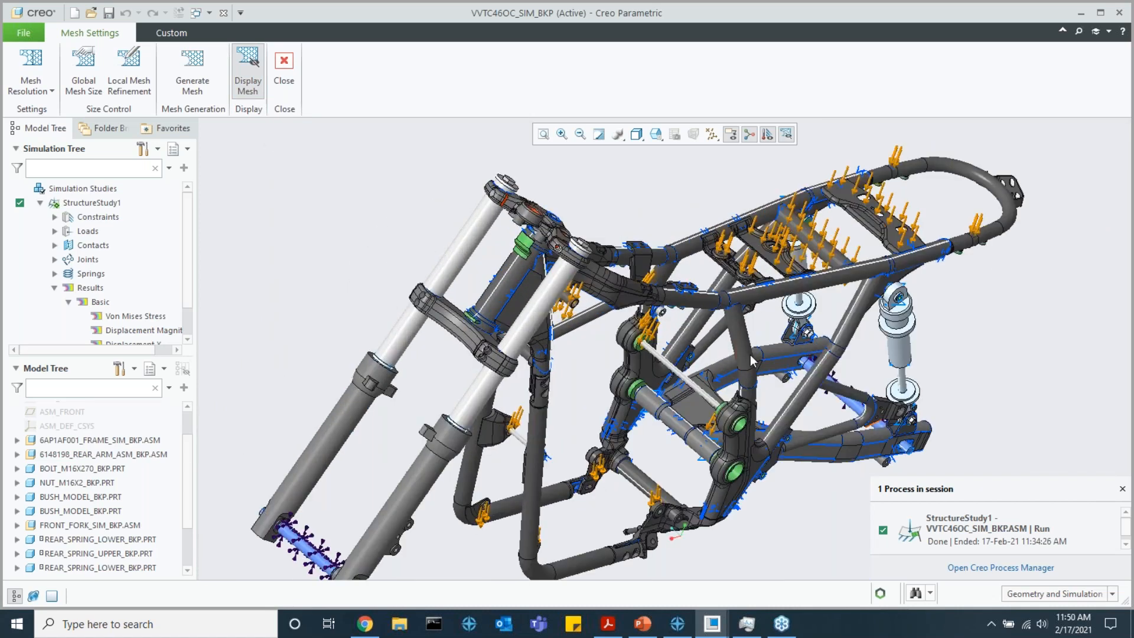
# Turn off the mesh display, leave the mesh settings and bring the study's Basic results into view
pyautogui.click(243, 81)
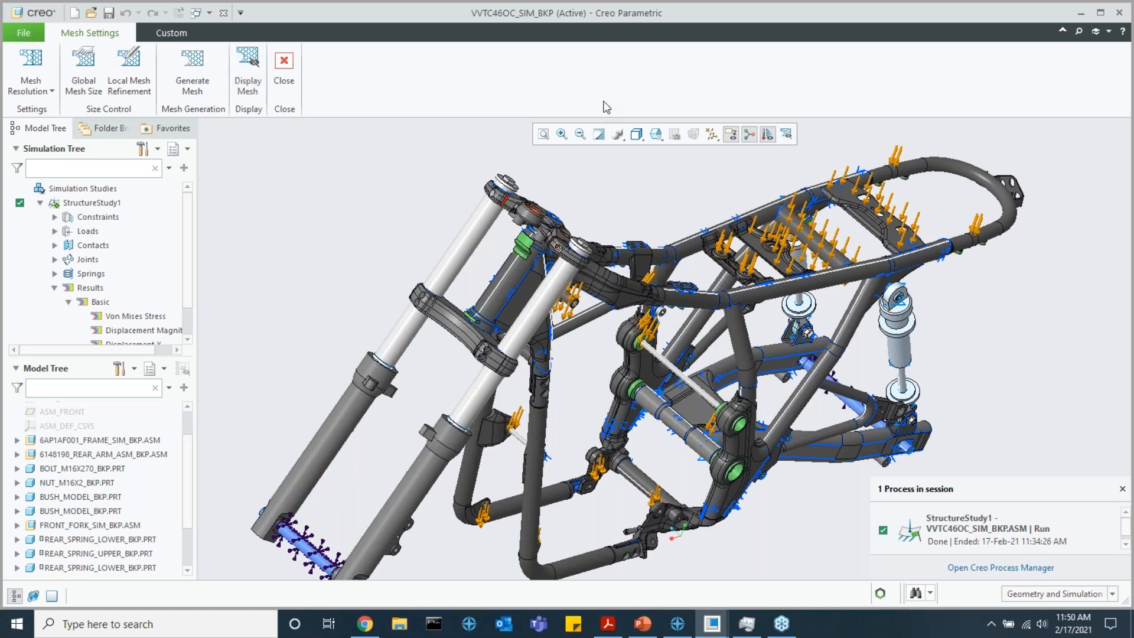
pyautogui.click(284, 75)
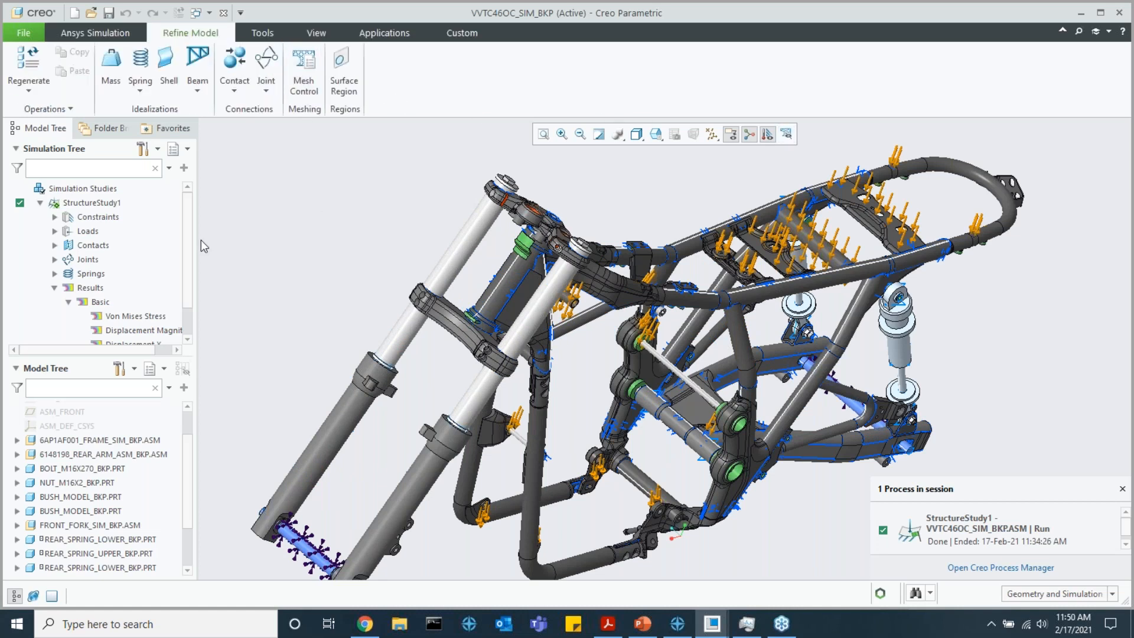
pyautogui.scroll(-1, 88, 269)
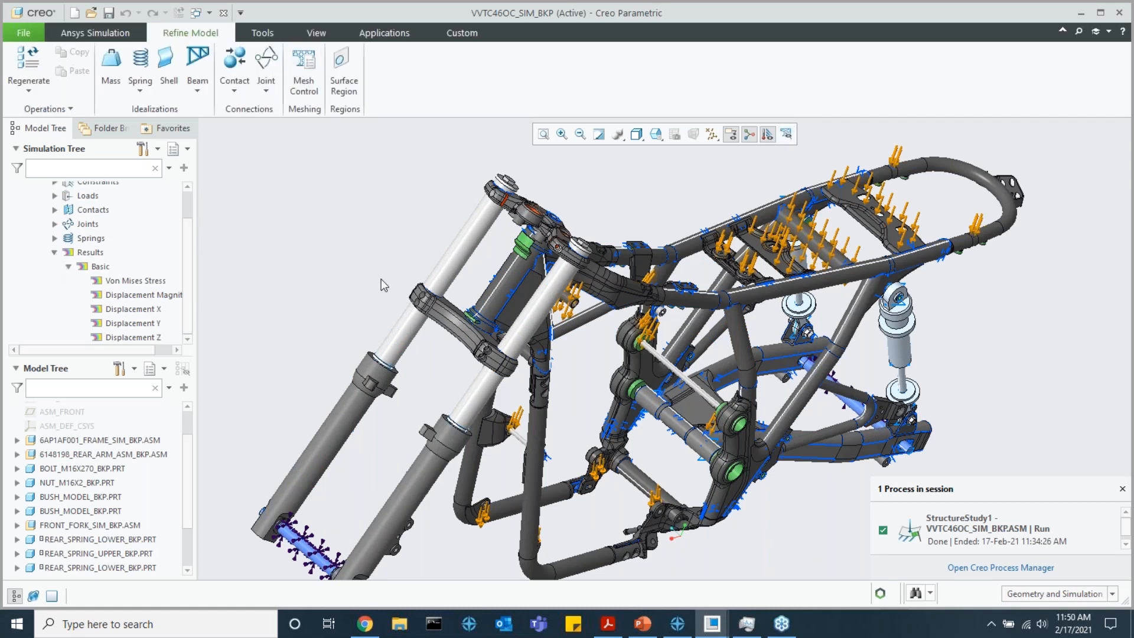
# Display the Basic Von Mises Stress result and examine the stress distribution over the motorcycle frame and seat rails
pyautogui.scroll(-3, 402, 281)
pyautogui.scroll(5, 523, 279)
pyautogui.moveTo(522, 279); pyautogui.dragTo(449, 269, button='middle')
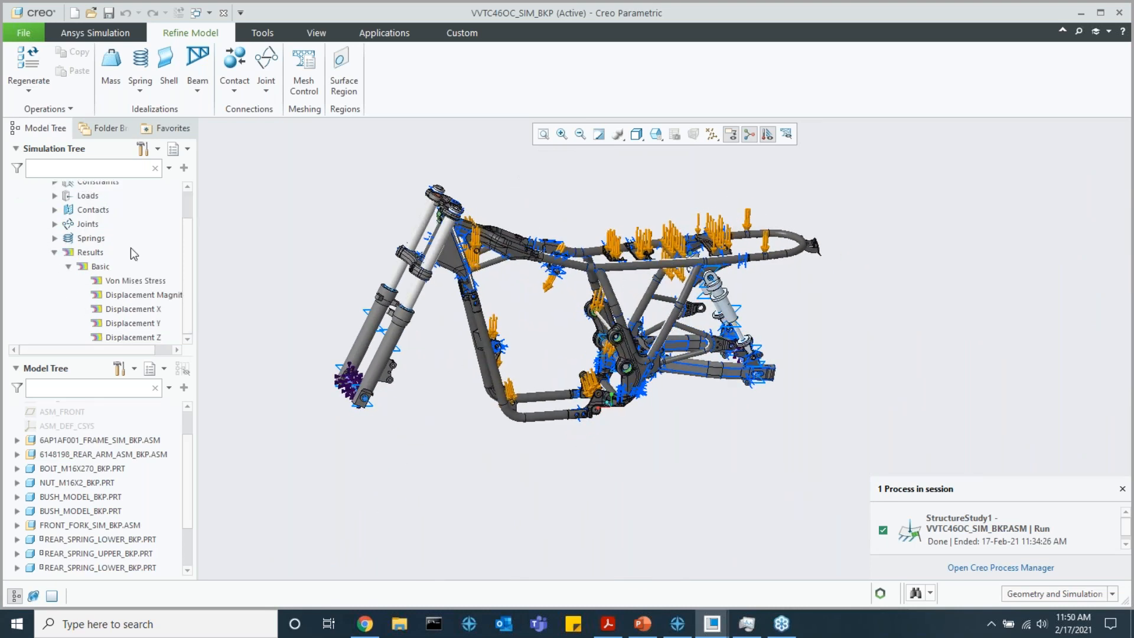
pyautogui.doubleClick(135, 280)
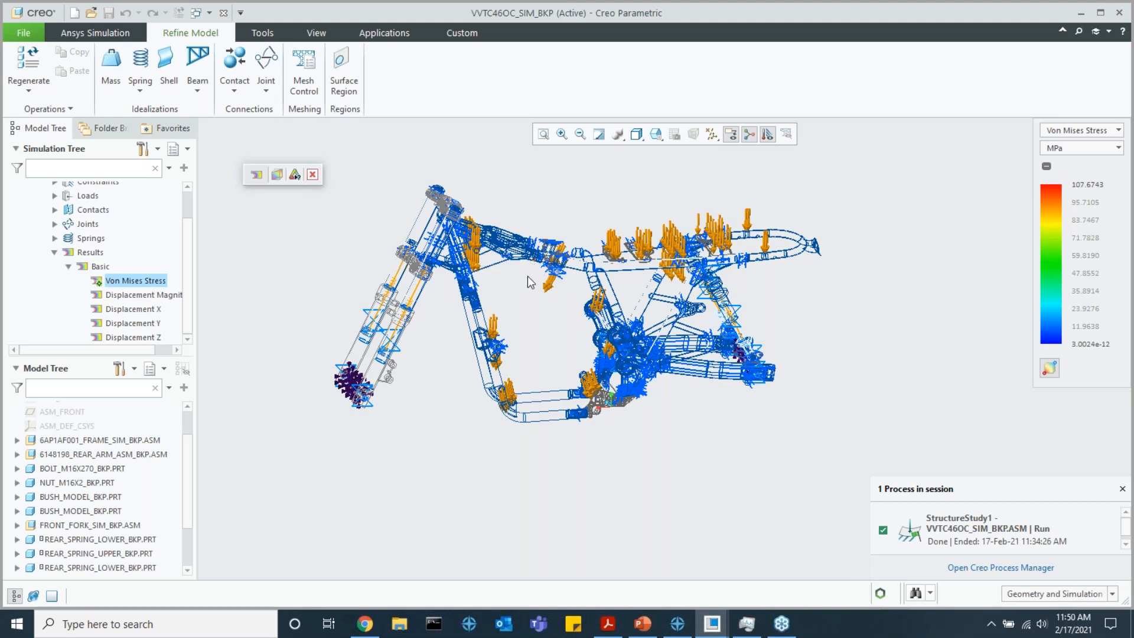
pyautogui.scroll(-1, 532, 277)
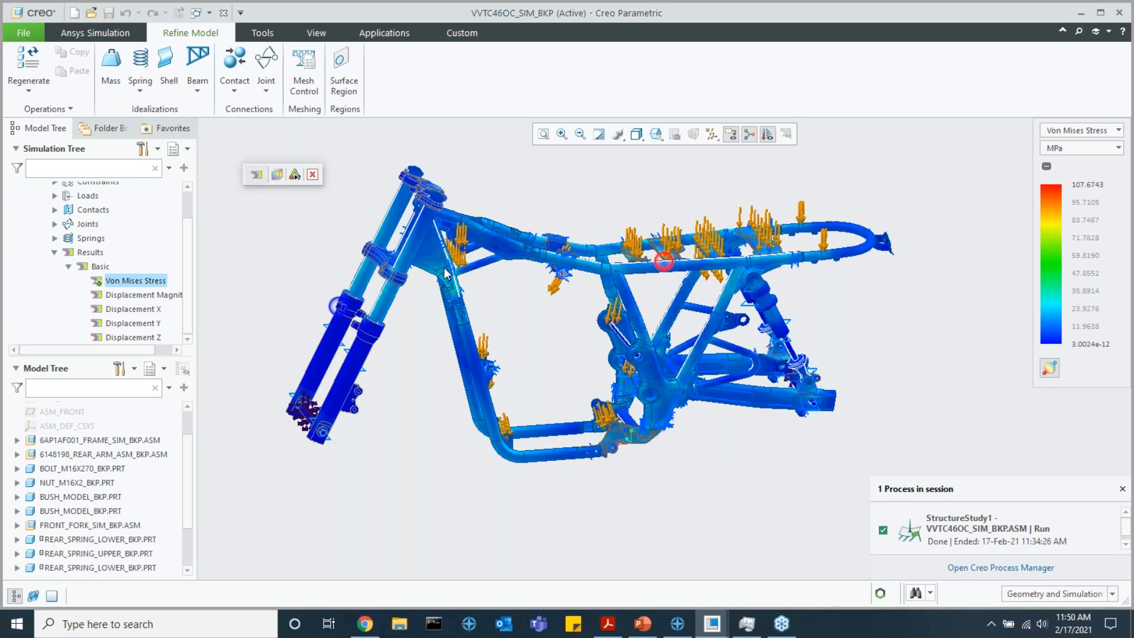
pyautogui.scroll(-1, 450, 271)
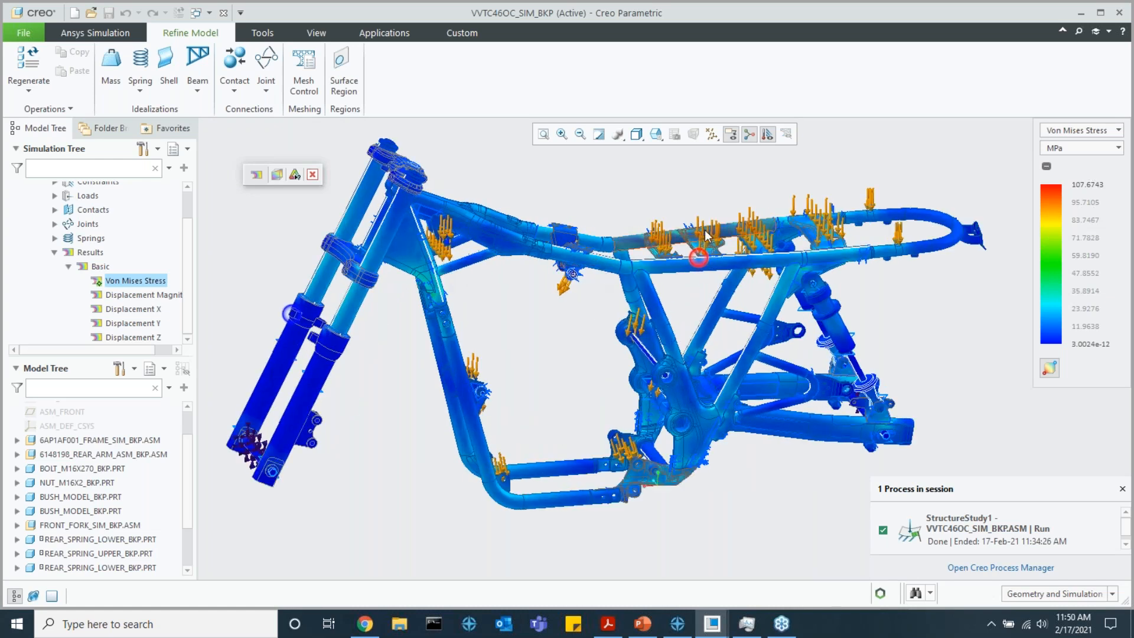
pyautogui.scroll(-1, 698, 258)
pyautogui.scroll(-1, 700, 262)
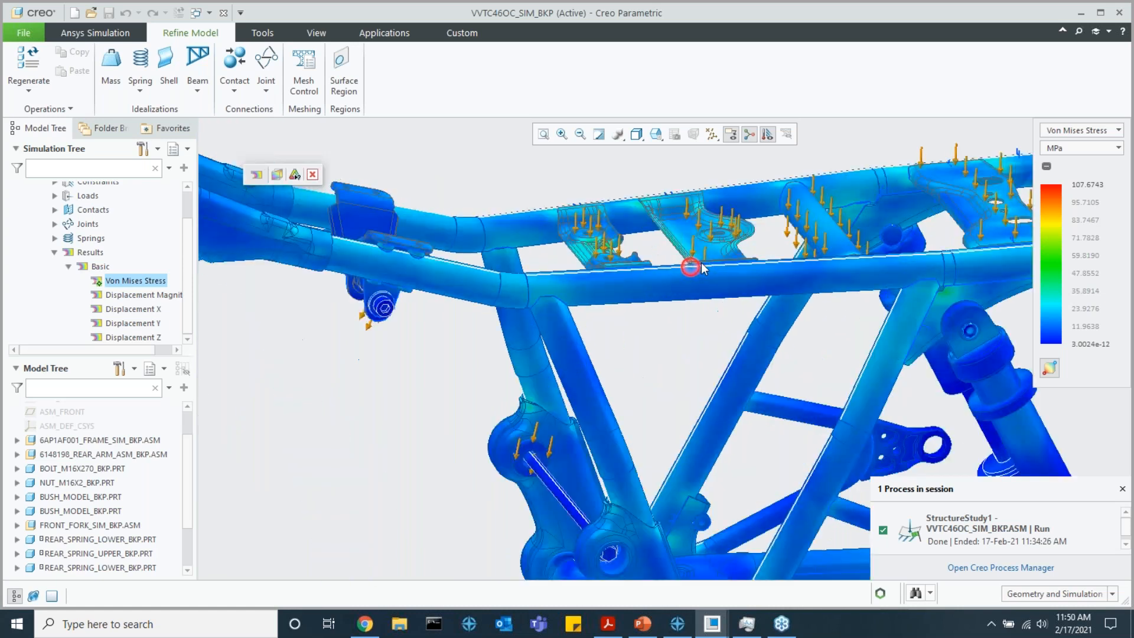
pyautogui.scroll(4, 703, 266)
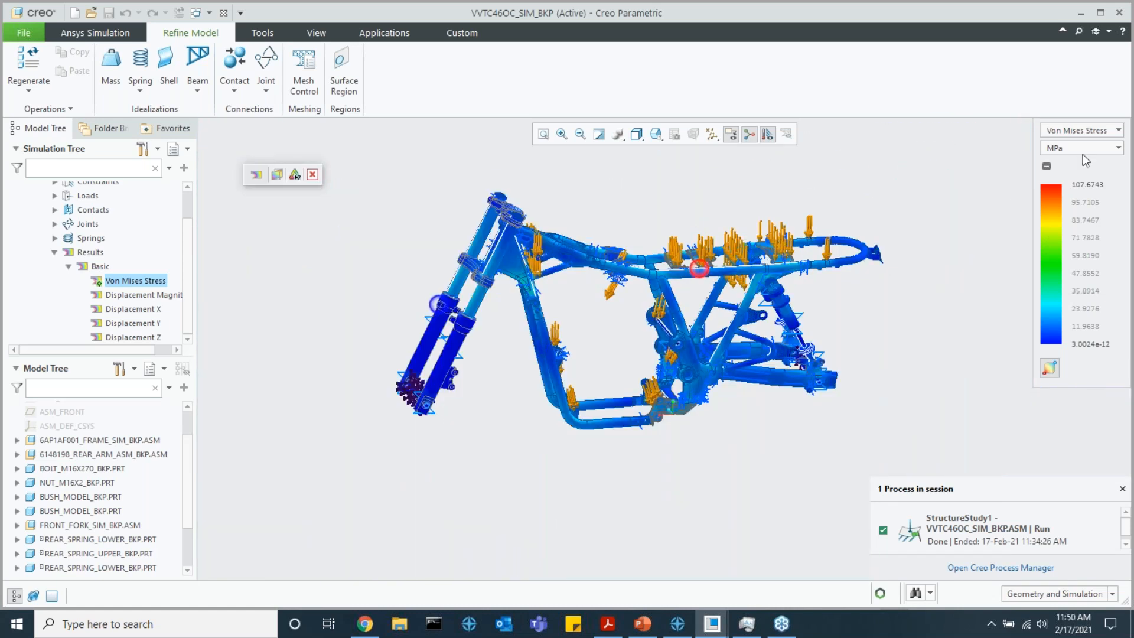
# Review the available result types and stress unit options for the displayed result, keeping Von Mises Stress in MPa
pyautogui.click(1097, 151)
pyautogui.click(1095, 146)
pyautogui.click(1091, 131)
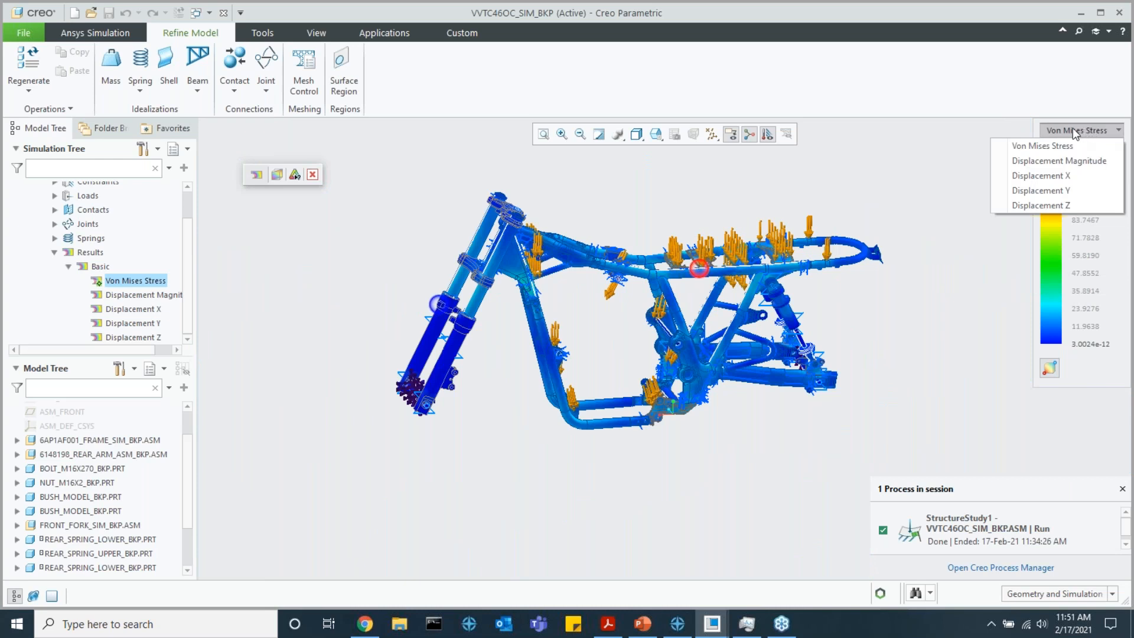
pyautogui.click(1072, 130)
pyautogui.click(1083, 150)
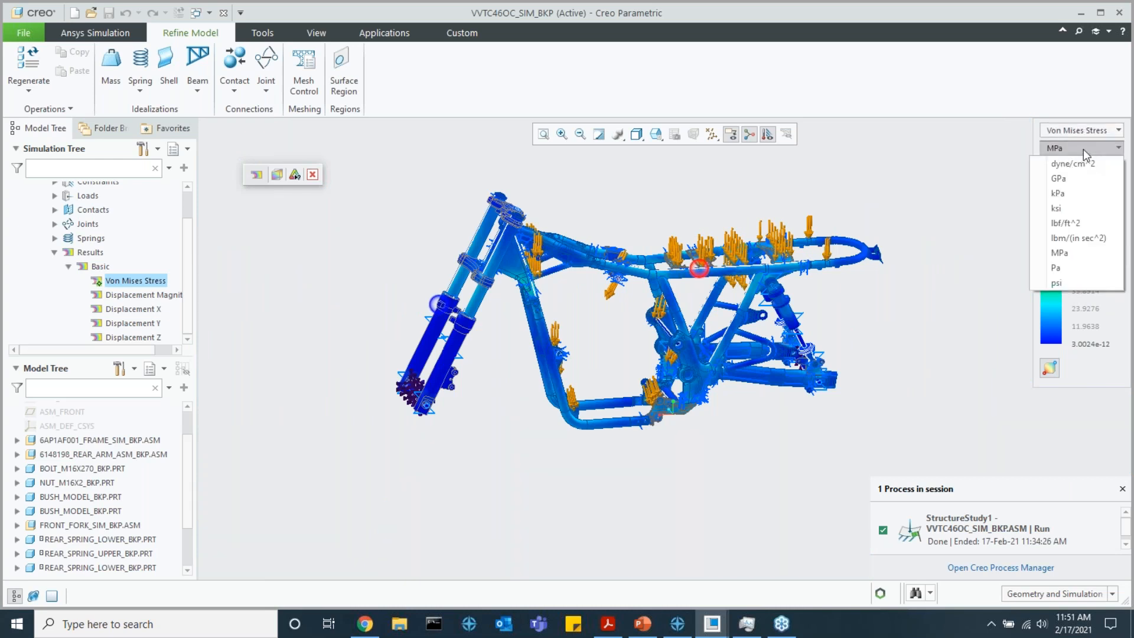
pyautogui.click(1083, 149)
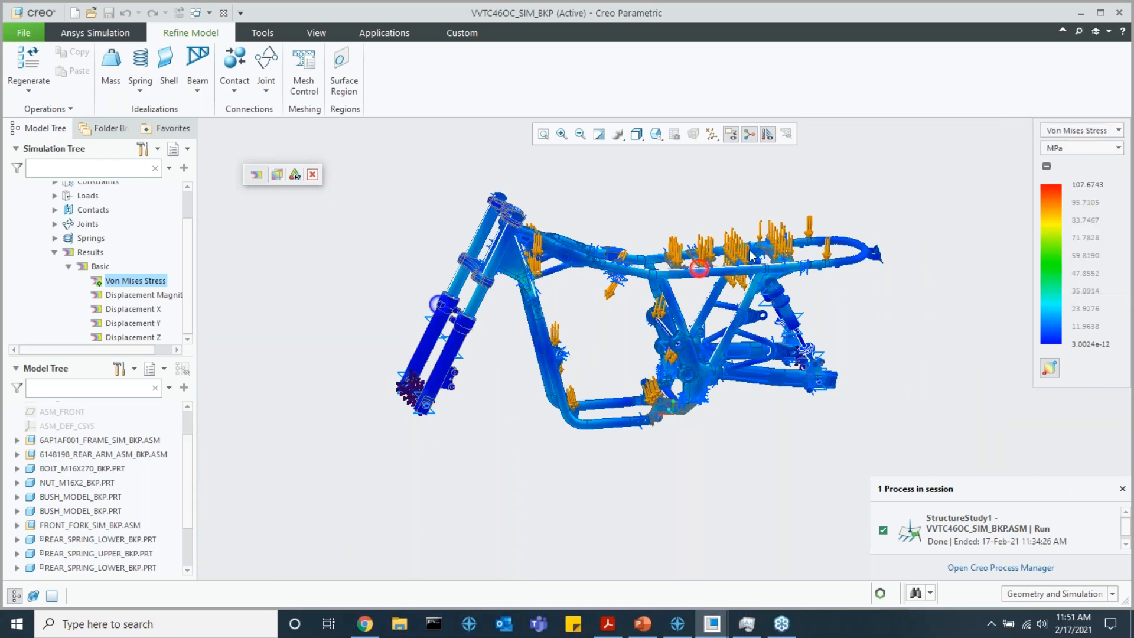
# Examine the Von Mises stress on the seat rails, cross brackets and rear shock mount up close
pyautogui.scroll(-2, 725, 245)
pyautogui.scroll(-1, 725, 244)
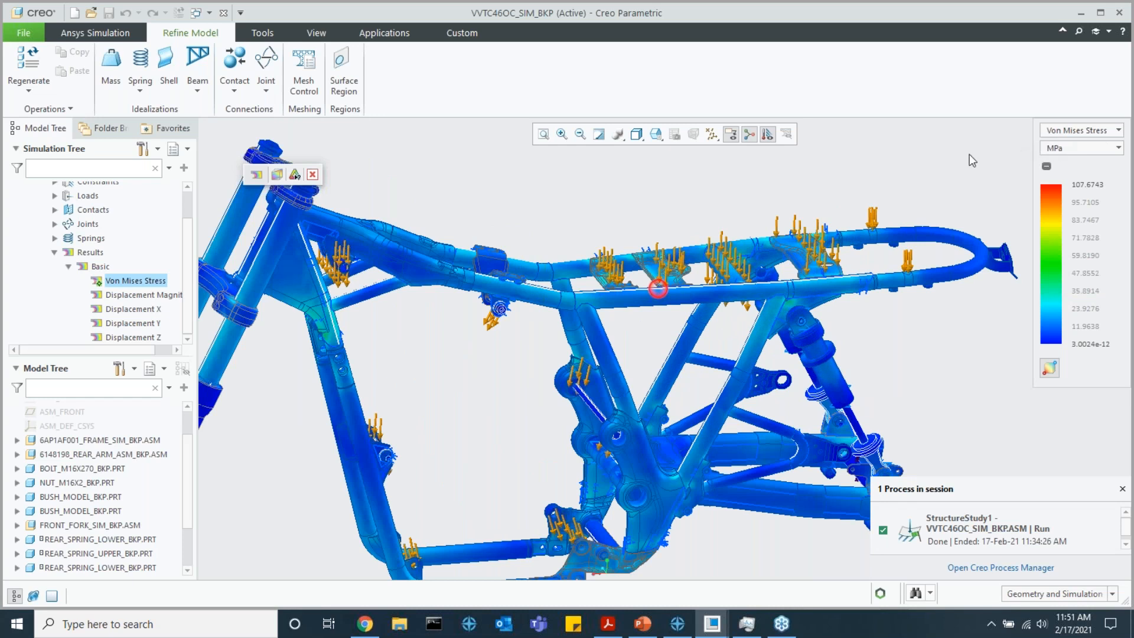
pyautogui.scroll(-2, 655, 288)
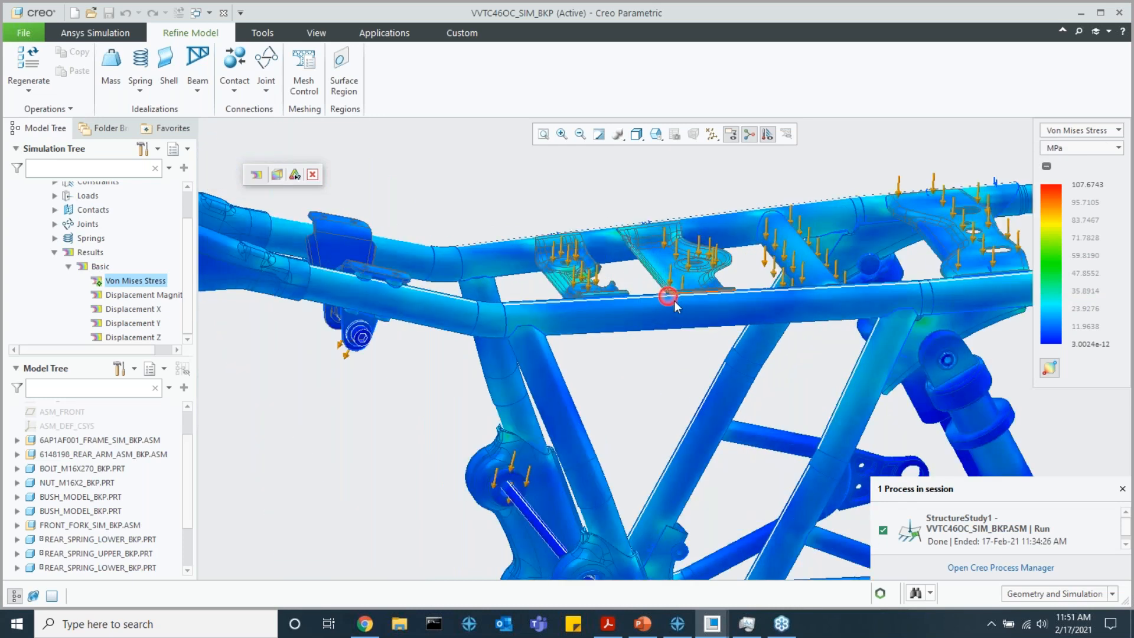
pyautogui.moveTo(675, 305); pyautogui.dragTo(665, 324, button='middle')
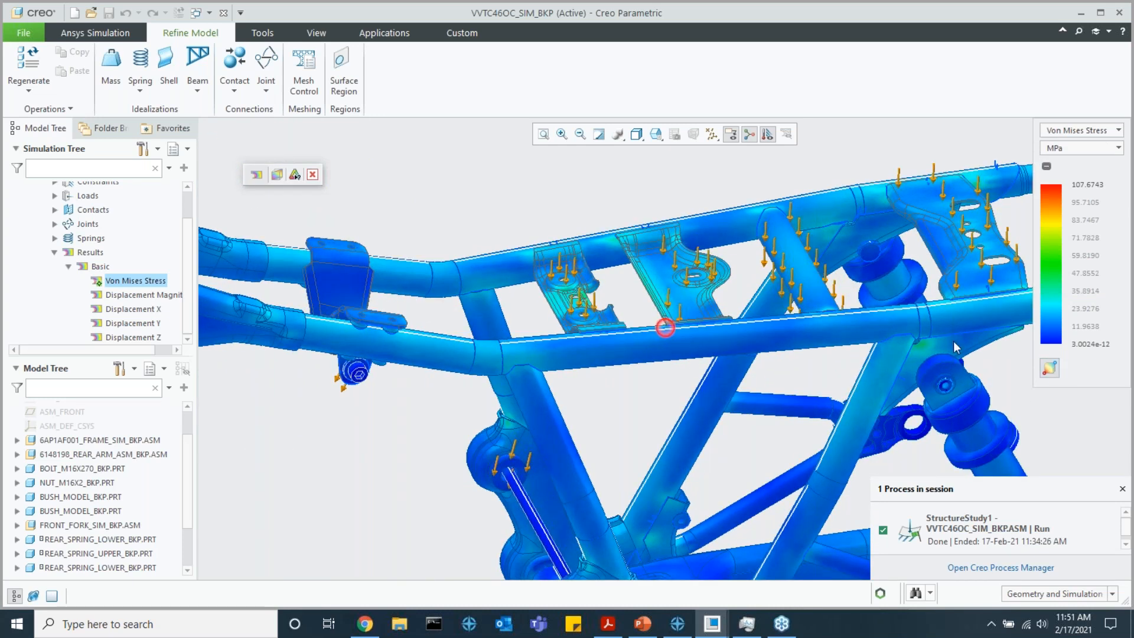
pyautogui.scroll(6, 662, 322)
pyautogui.moveTo(706, 488); pyautogui.dragTo(680, 443, button='middle')
pyautogui.keyDown('shift'); pyautogui.moveTo(680, 443); pyautogui.dragTo(601, 311, button='middle'); pyautogui.keyUp('shift')
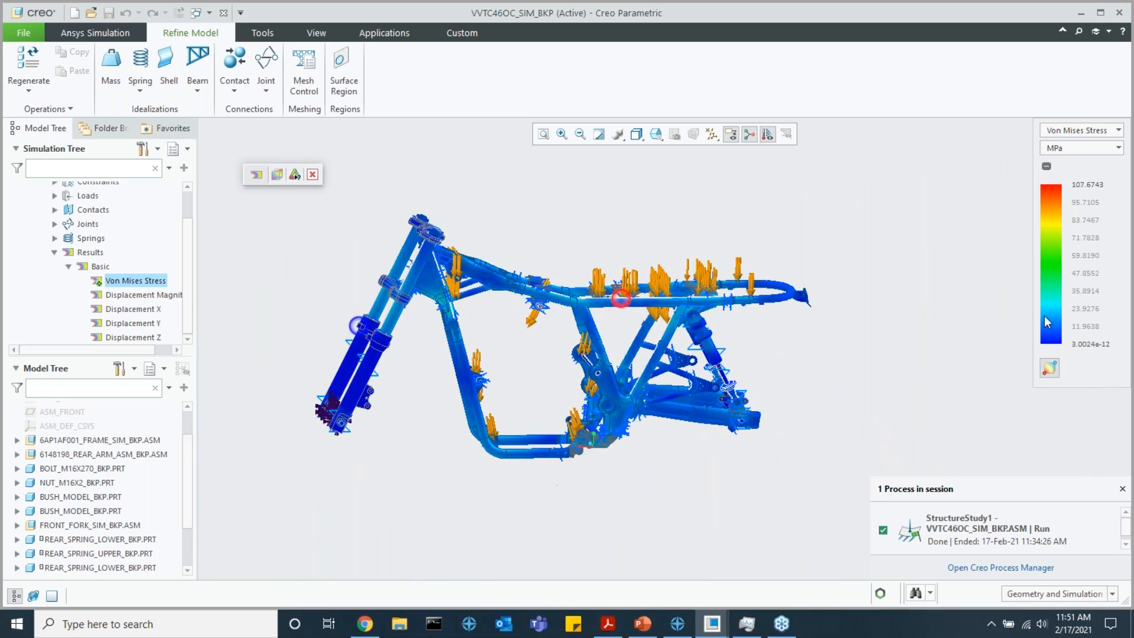
# Display the Basic Displacement Magnitude result, examine it over the whole frame and close the results view
pyautogui.click(147, 297)
pyautogui.click(153, 248)
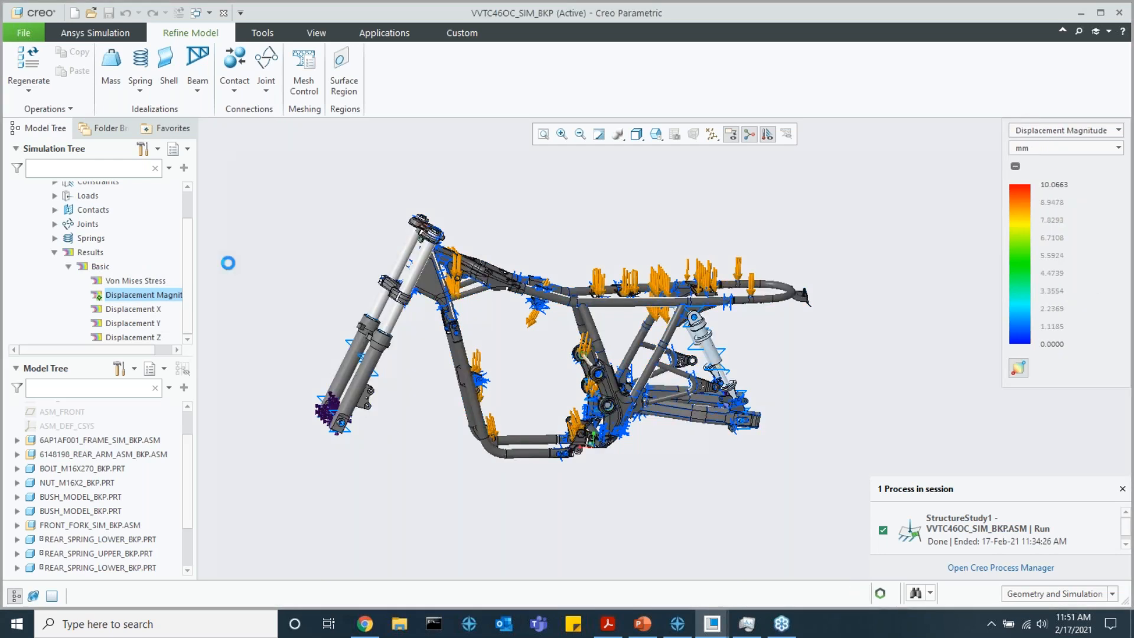
pyautogui.scroll(2, 544, 325)
pyautogui.moveTo(544, 325); pyautogui.dragTo(539, 322, button='middle')
pyautogui.scroll(-3, 542, 325)
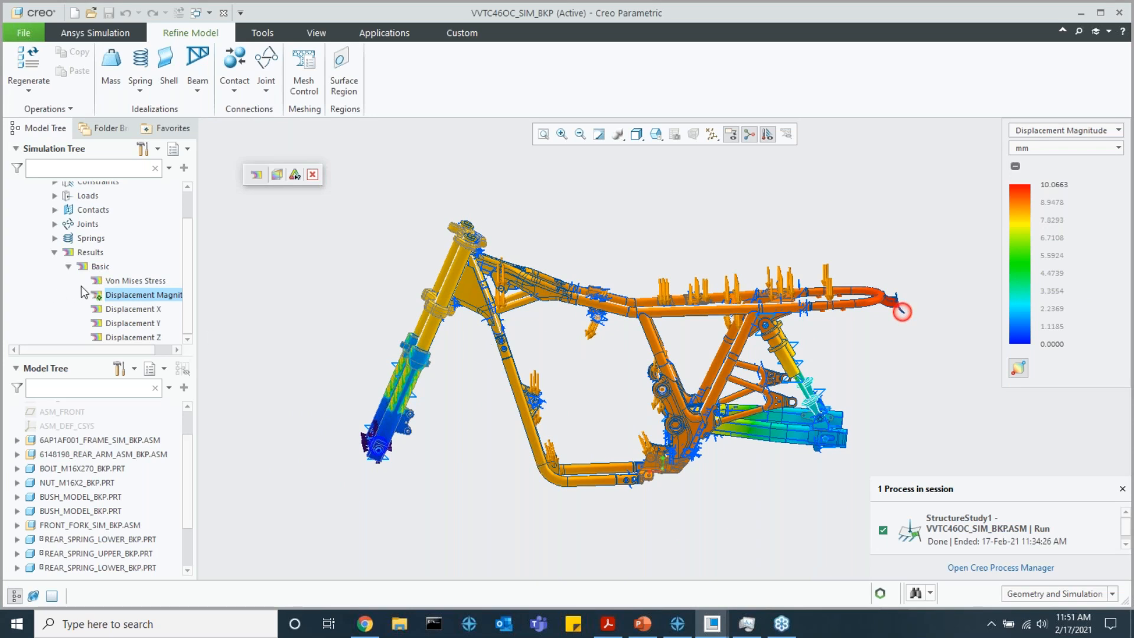
pyautogui.click(123, 295)
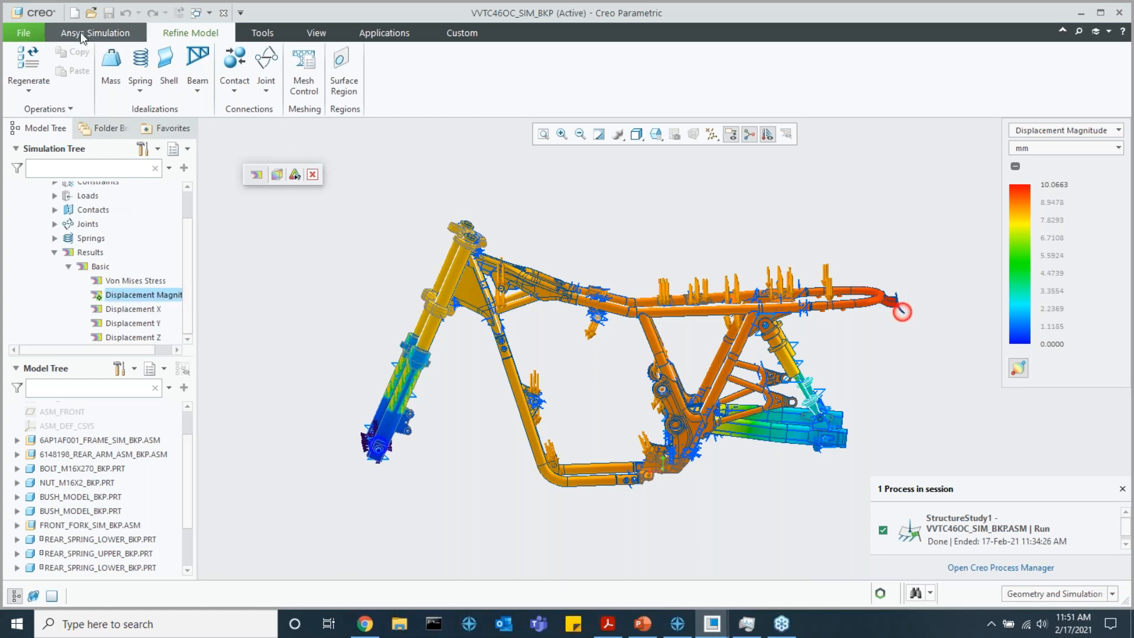
pyautogui.click(117, 36)
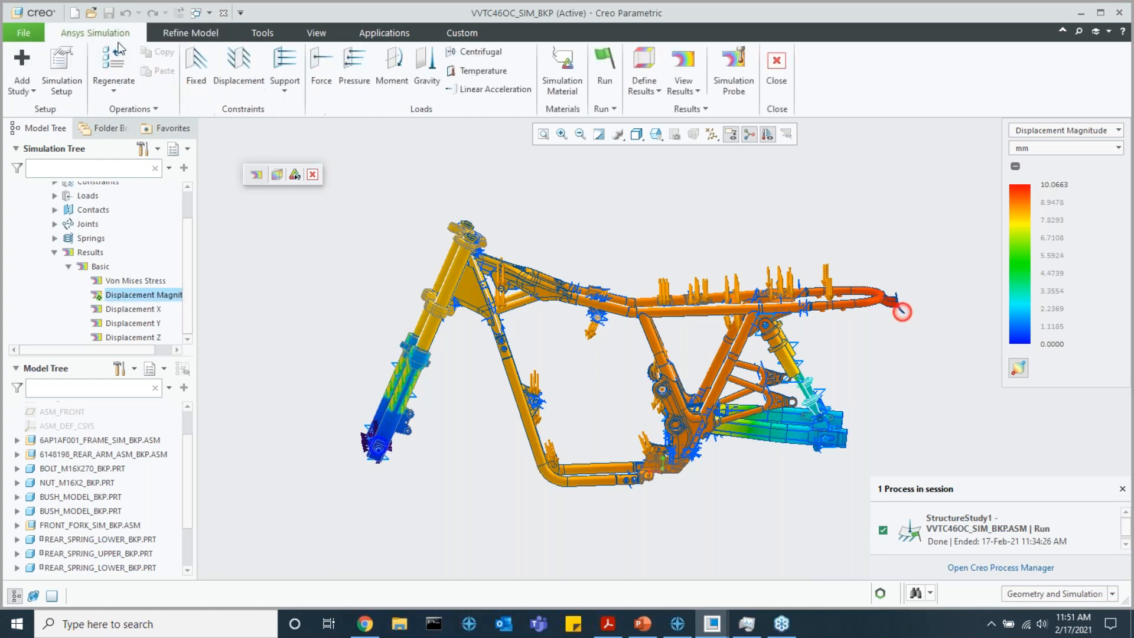
pyautogui.click(317, 176)
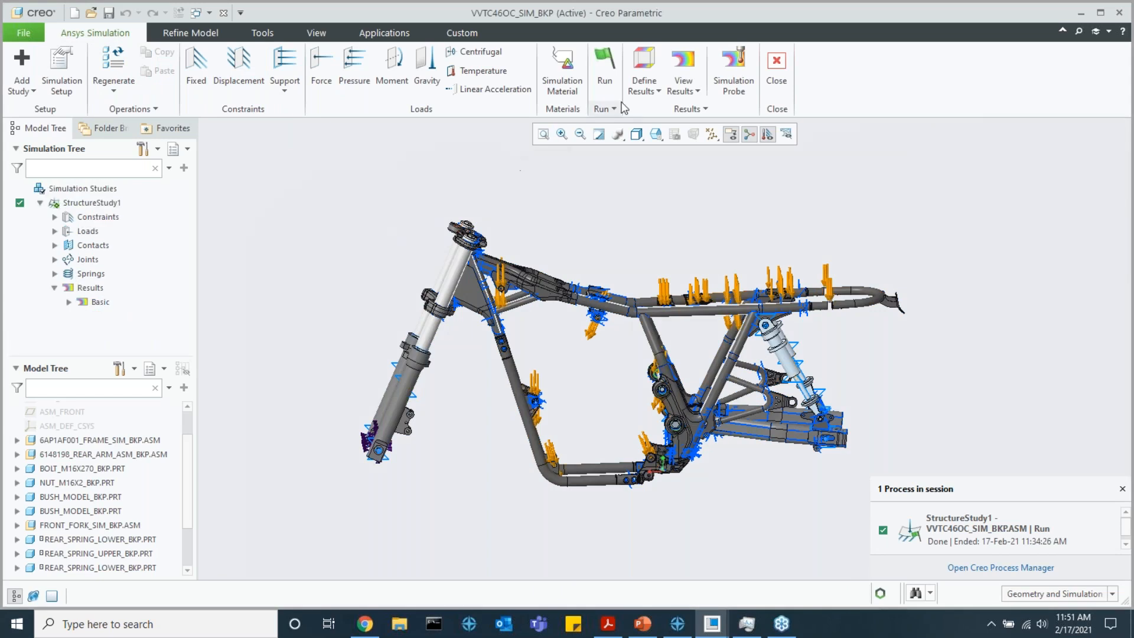
# Define a Displacement Magnitude contour plot for the whole assembly and update the study's results
pyautogui.click(644, 86)
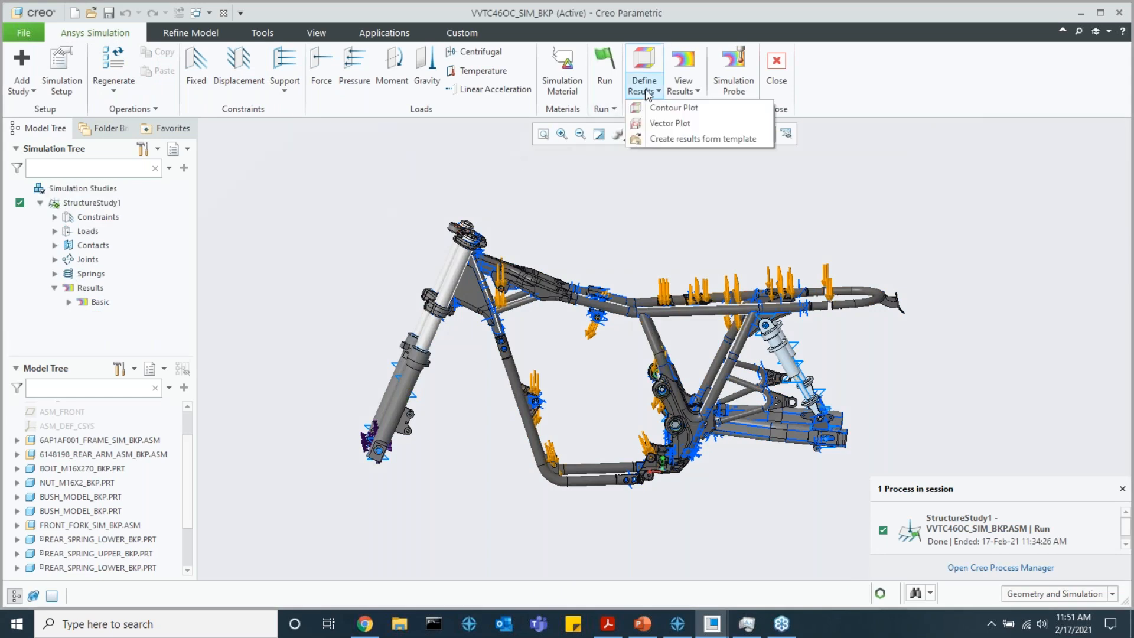
pyautogui.click(667, 113)
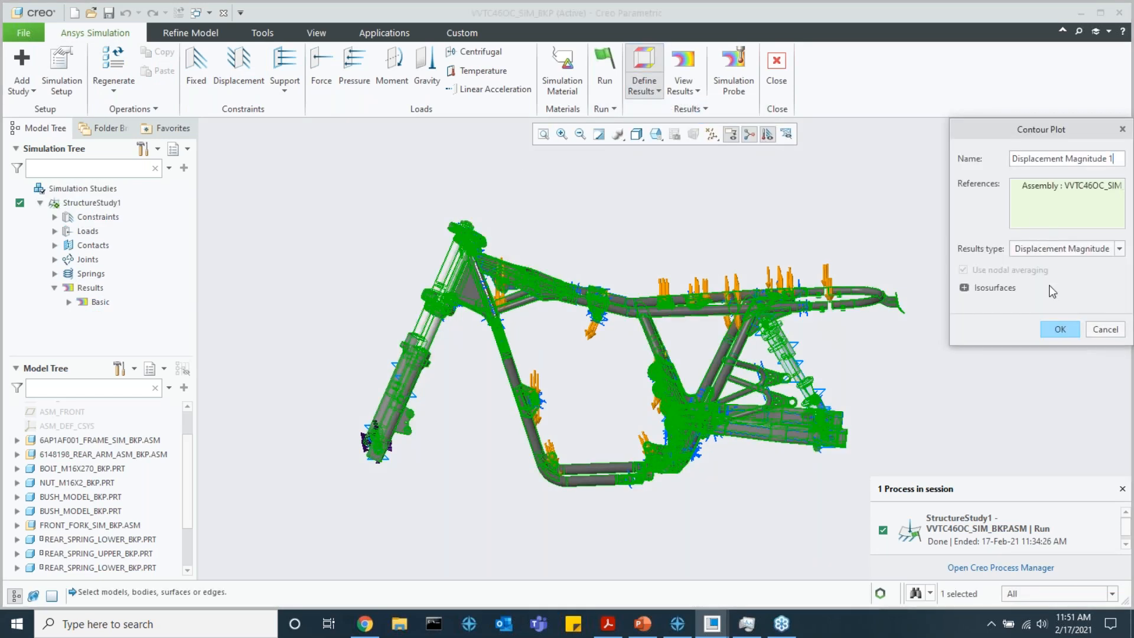
pyautogui.click(1057, 250)
pyautogui.click(1041, 250)
pyautogui.click(1060, 330)
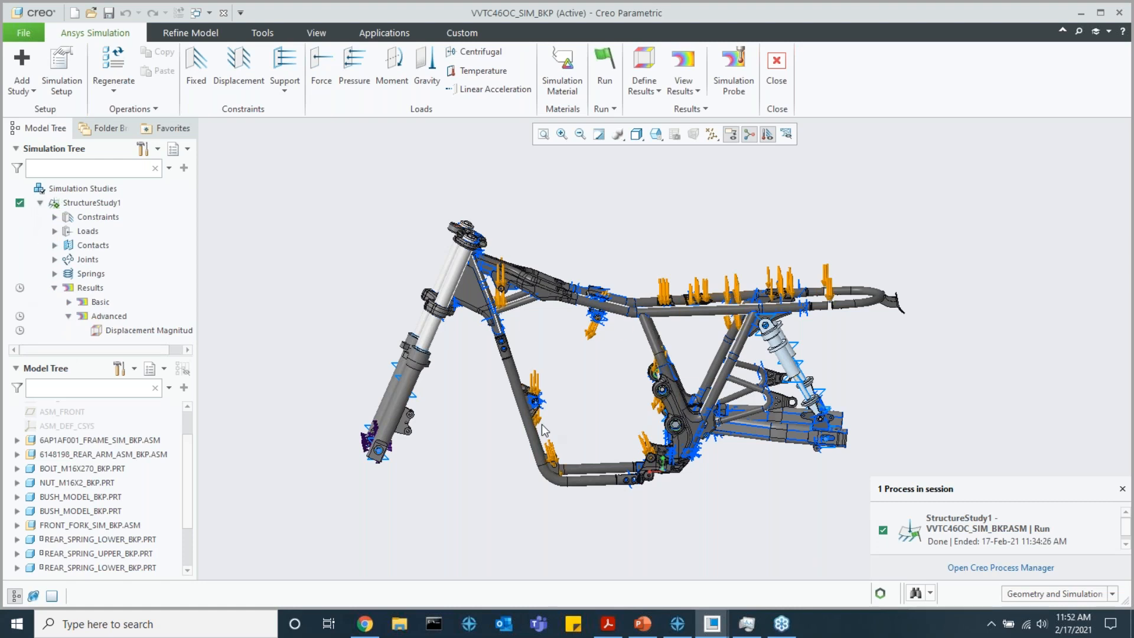
pyautogui.rightClick(85, 291)
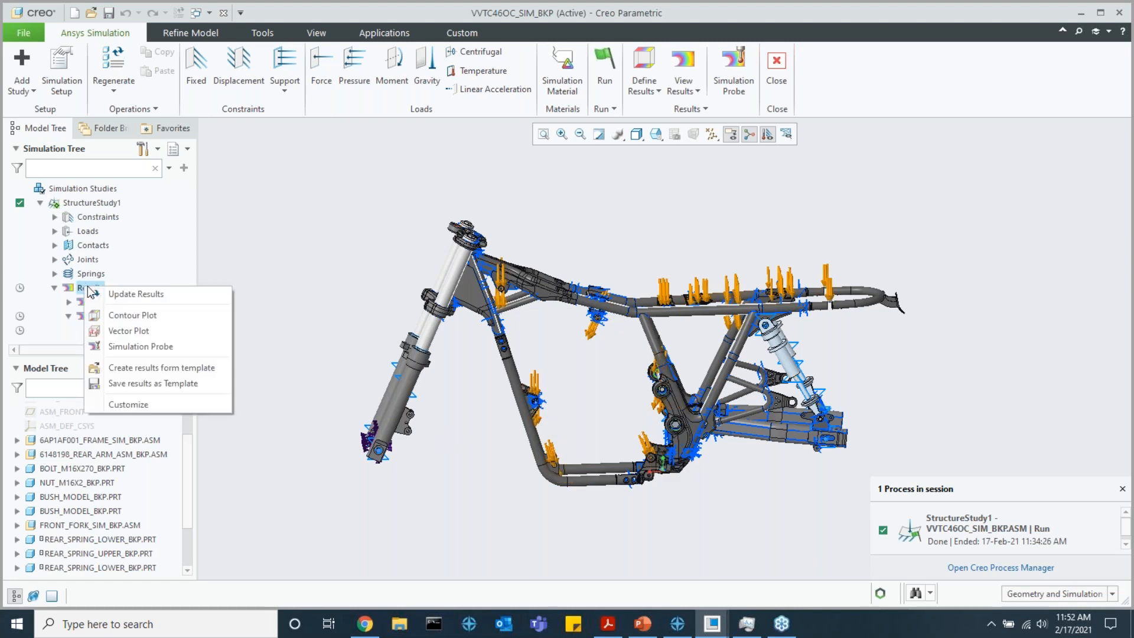
pyautogui.click(120, 295)
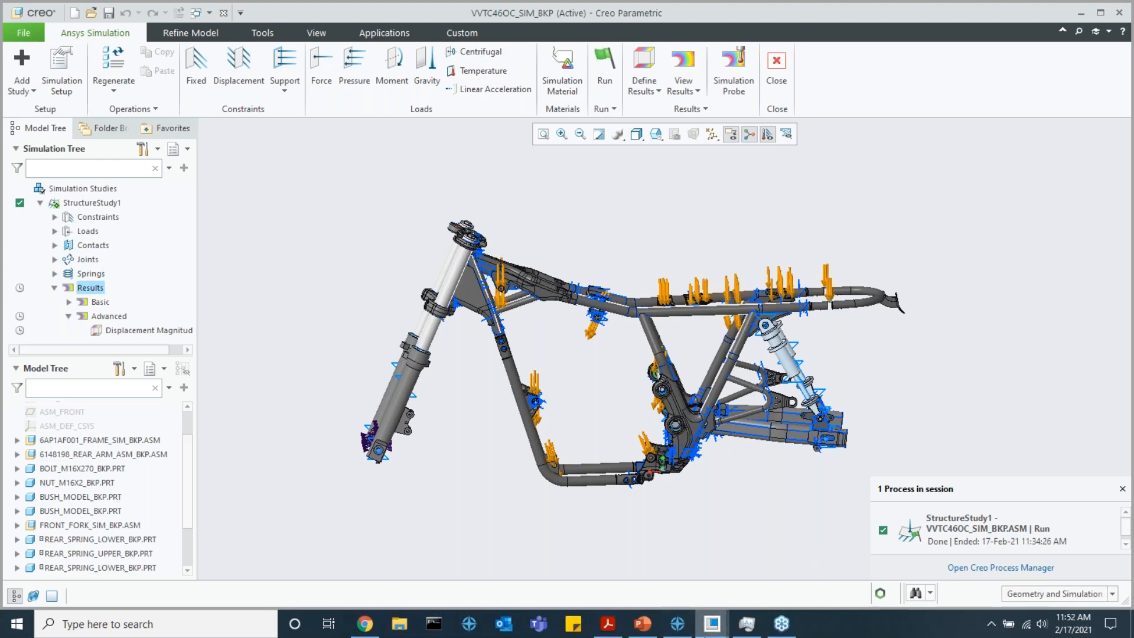
# Switch to the other Creo Parametric window, which holds the VVTC46OC_SIM_BKP_BKP assembly
pyautogui.moveTo(707, 630)
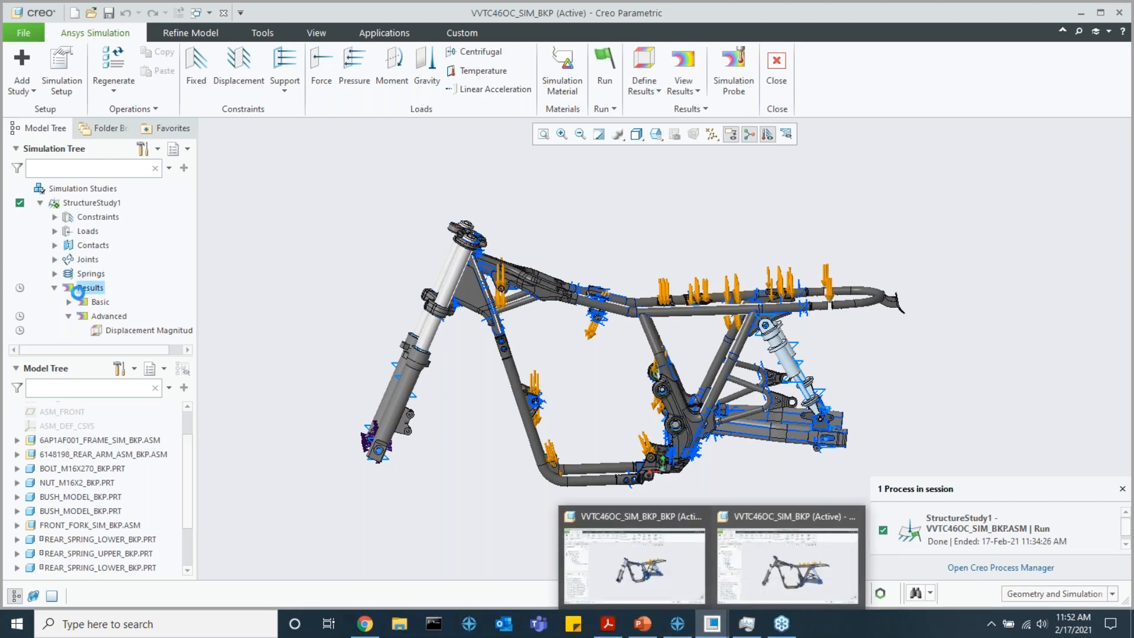
pyautogui.click(687, 569)
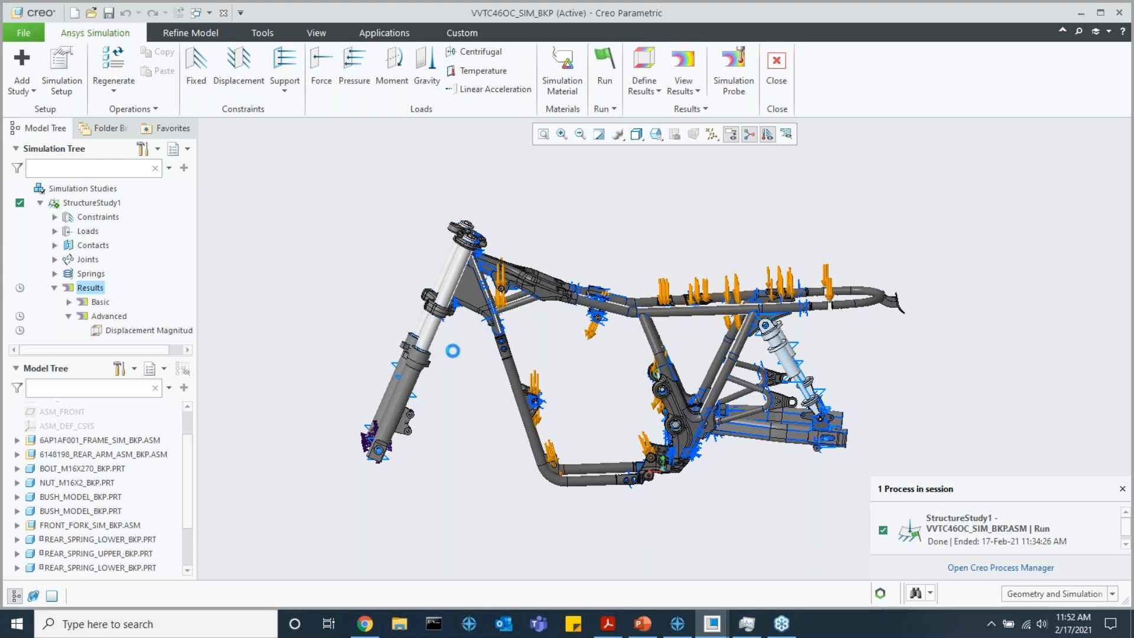
pyautogui.moveTo(712, 622)
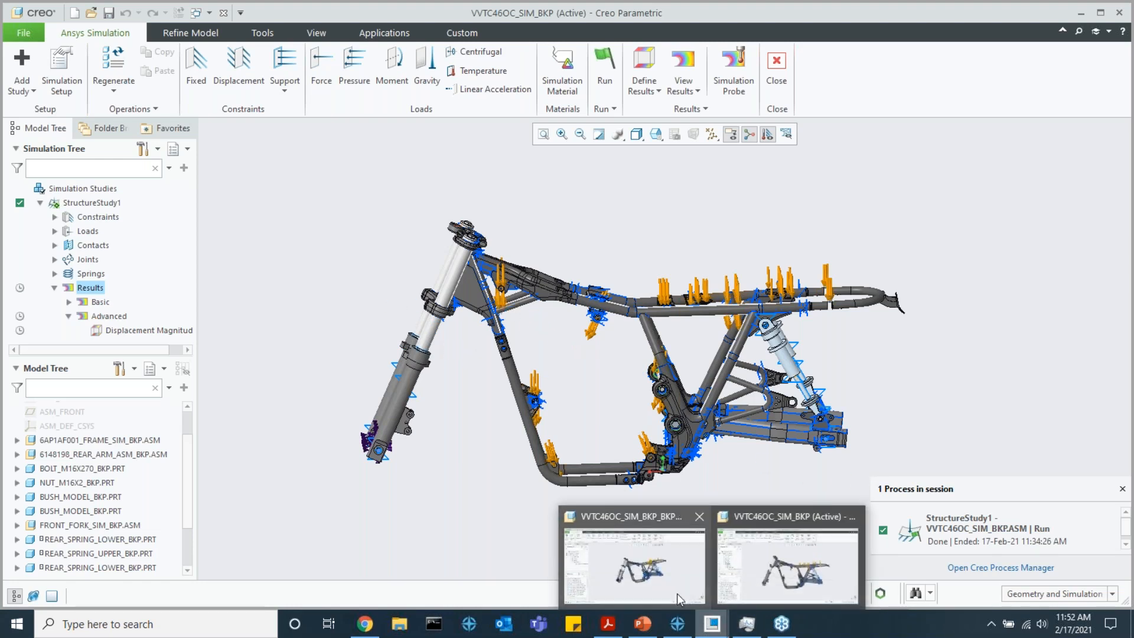
pyautogui.moveTo(676, 596)
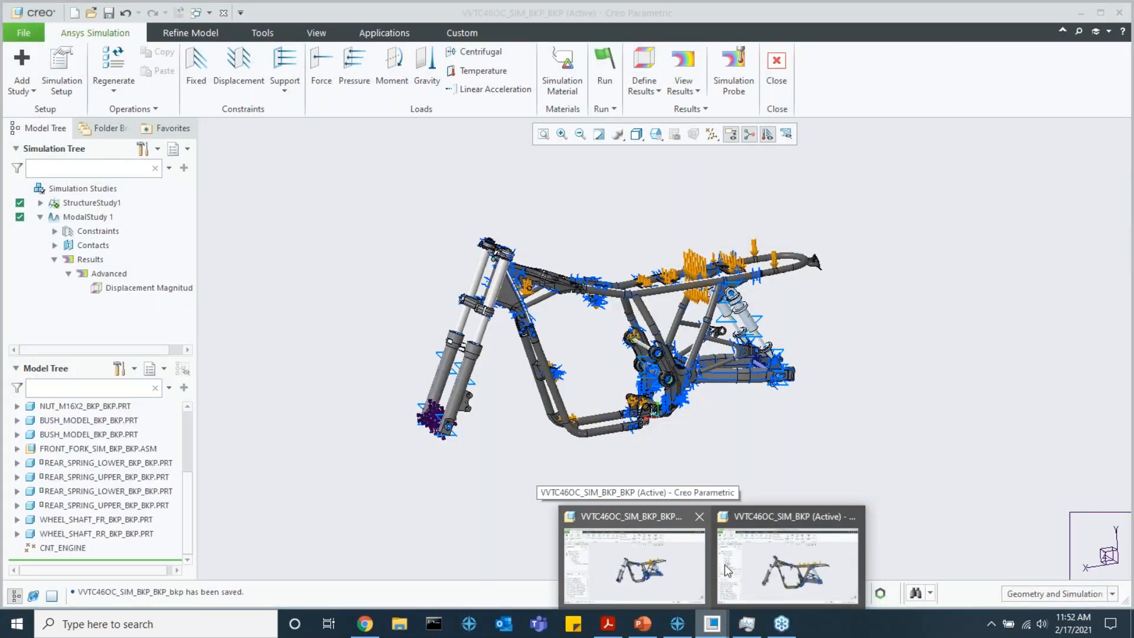
pyautogui.click(818, 555)
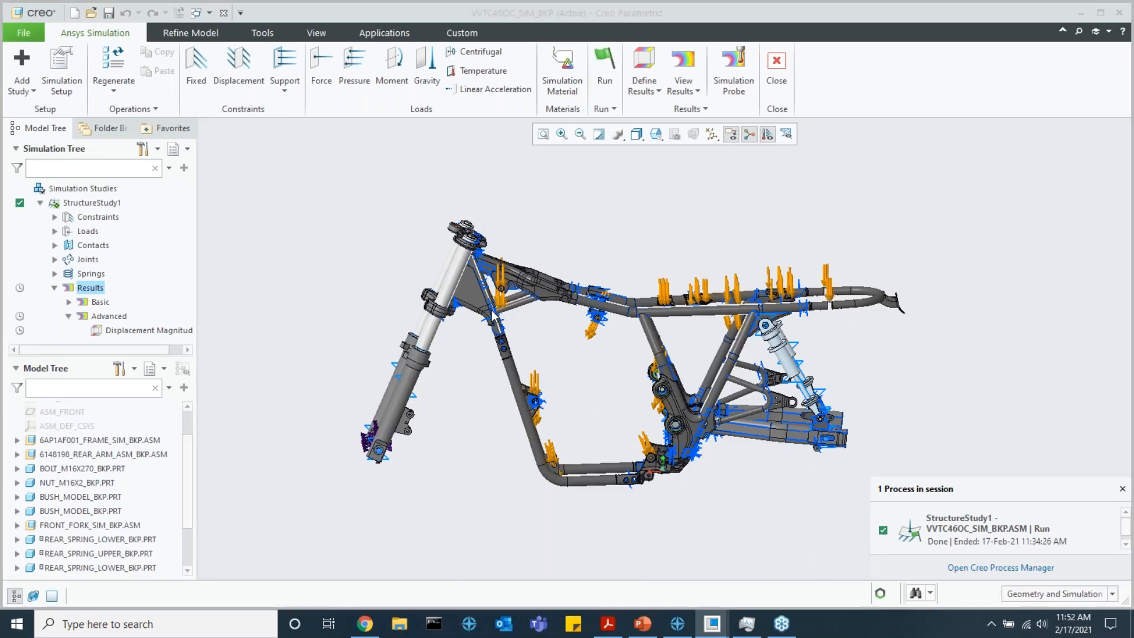
pyautogui.hotkey('alt', 'Tab')
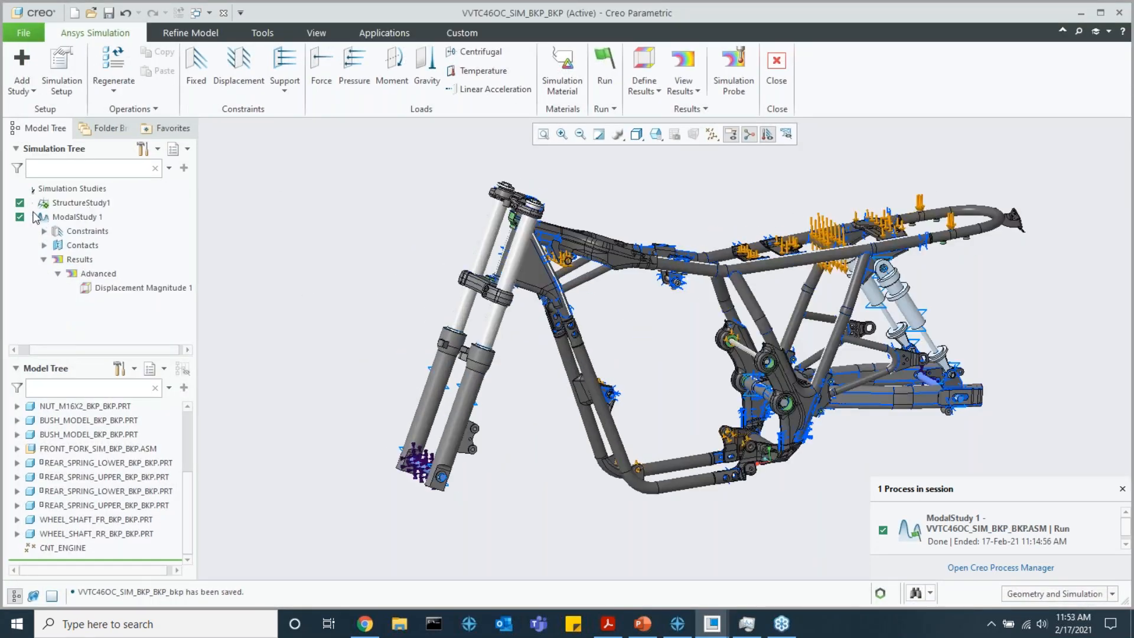
# Expand StructureStudy1 down to its Advanced results and collapse its Basic results
pyautogui.click(43, 189)
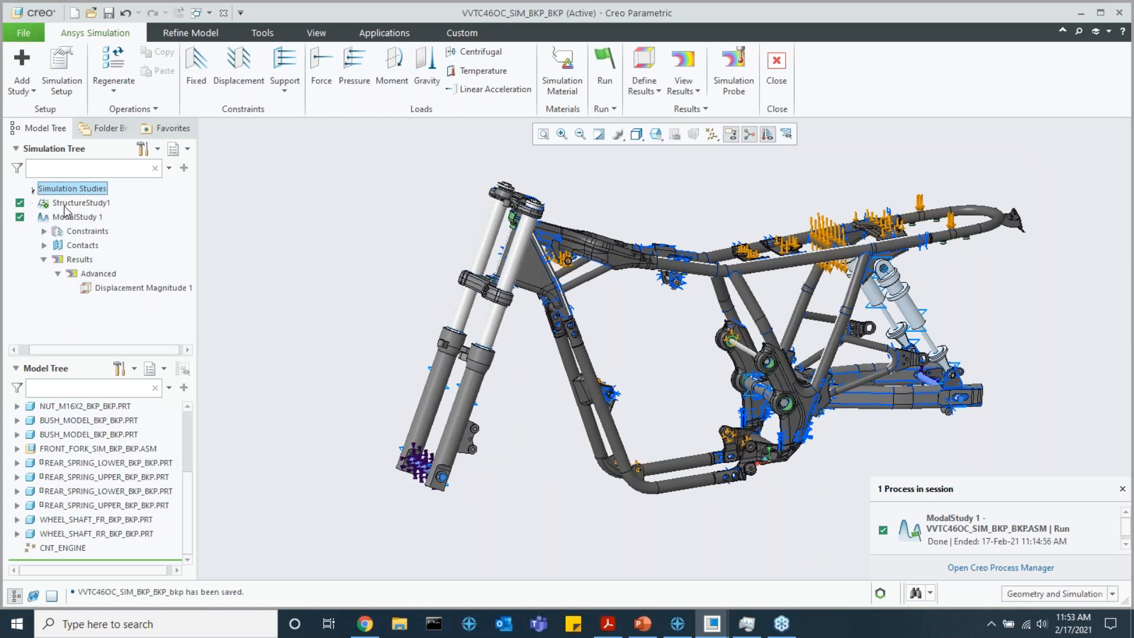
pyautogui.click(30, 205)
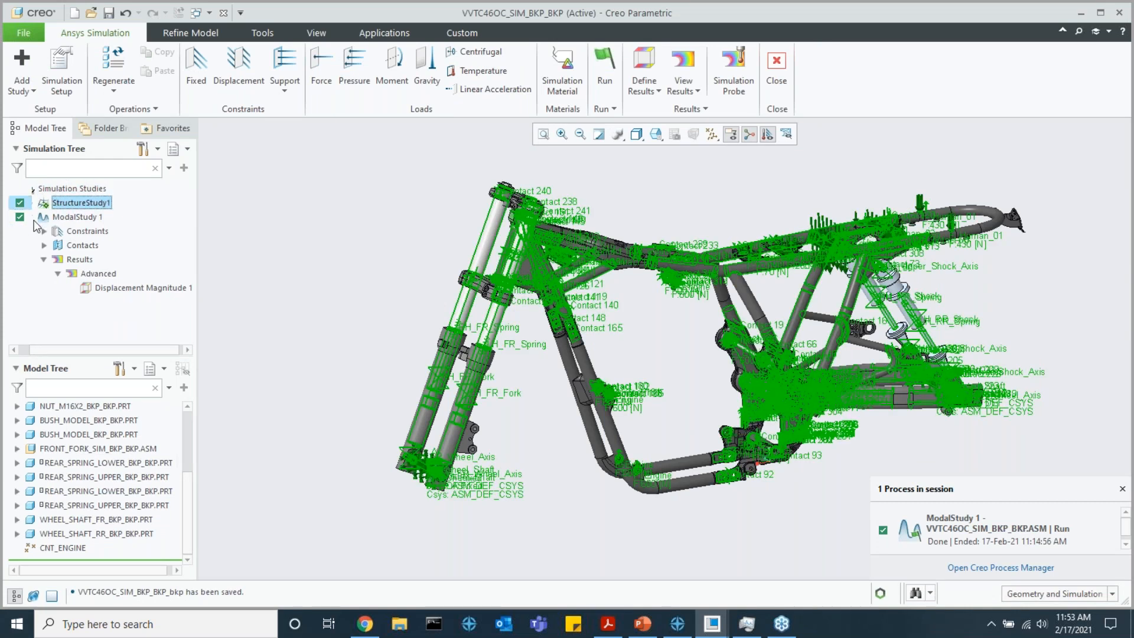
pyautogui.click(40, 203)
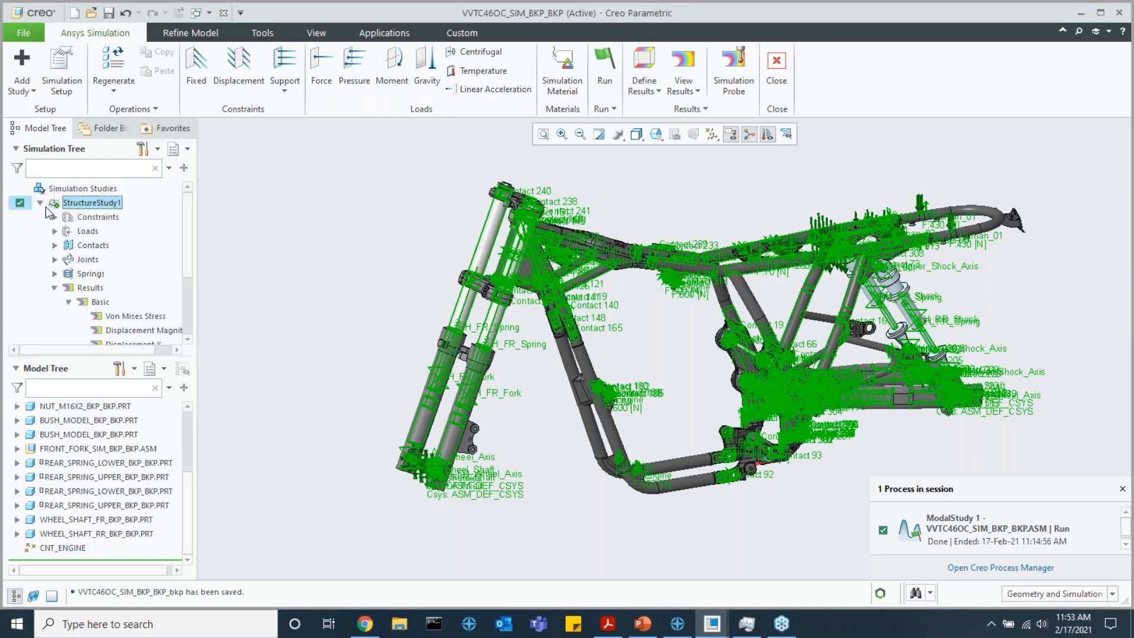
pyautogui.scroll(-3, 96, 246)
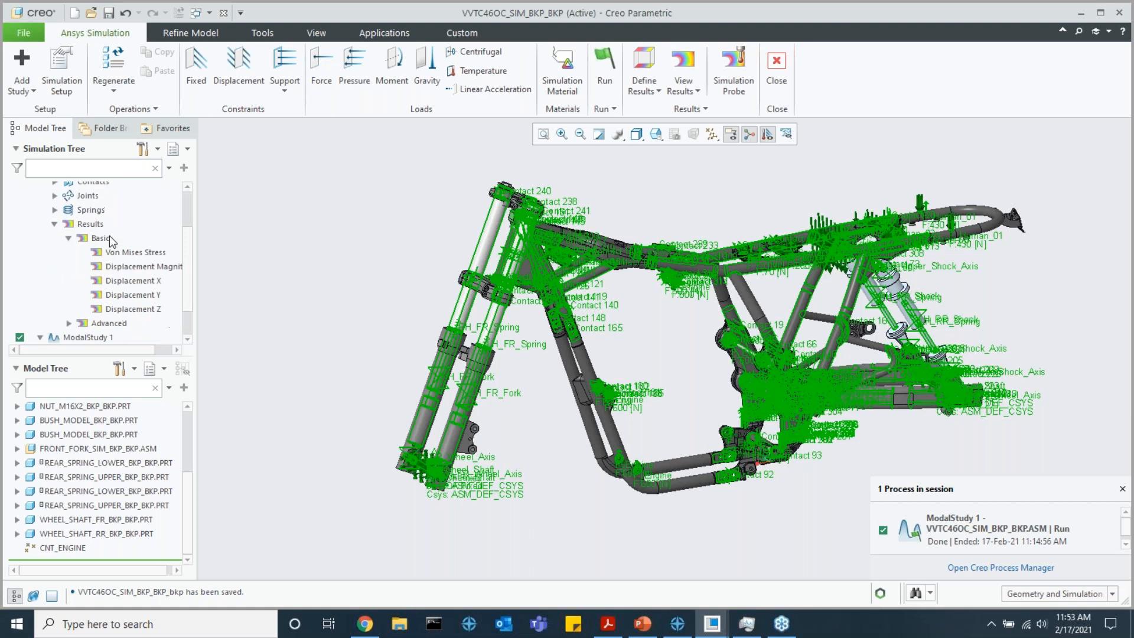
pyautogui.click(69, 238)
pyautogui.click(70, 291)
# Display the Advanced Displacement Magnitude contour plot of StructureStudy1 on the motorcycle frame
pyautogui.click(137, 305)
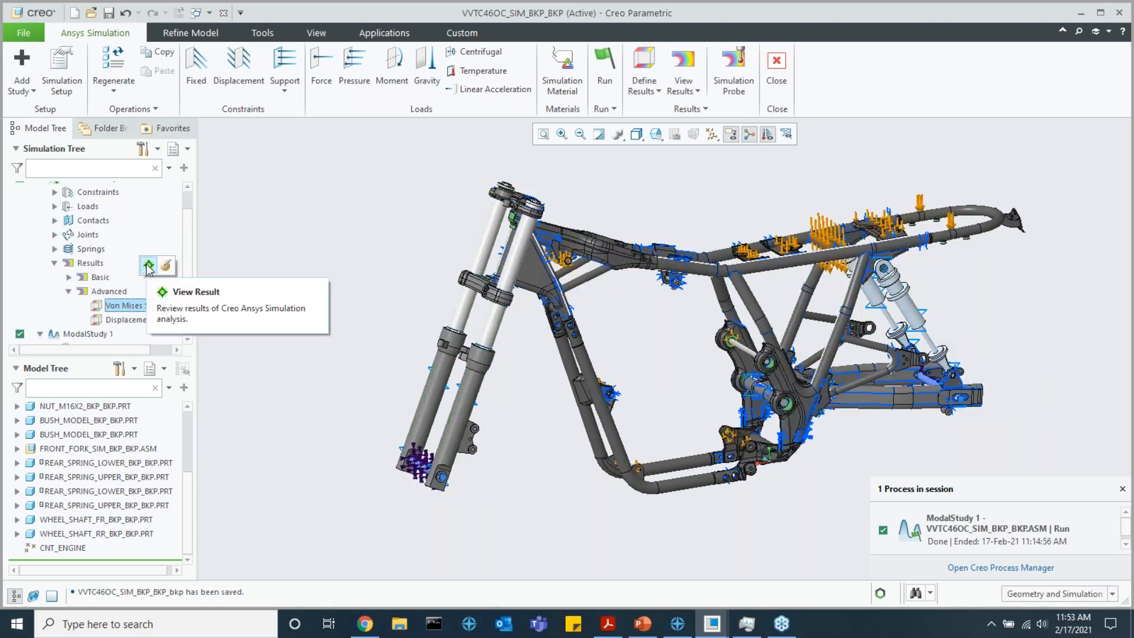
pyautogui.click(139, 319)
pyautogui.click(139, 280)
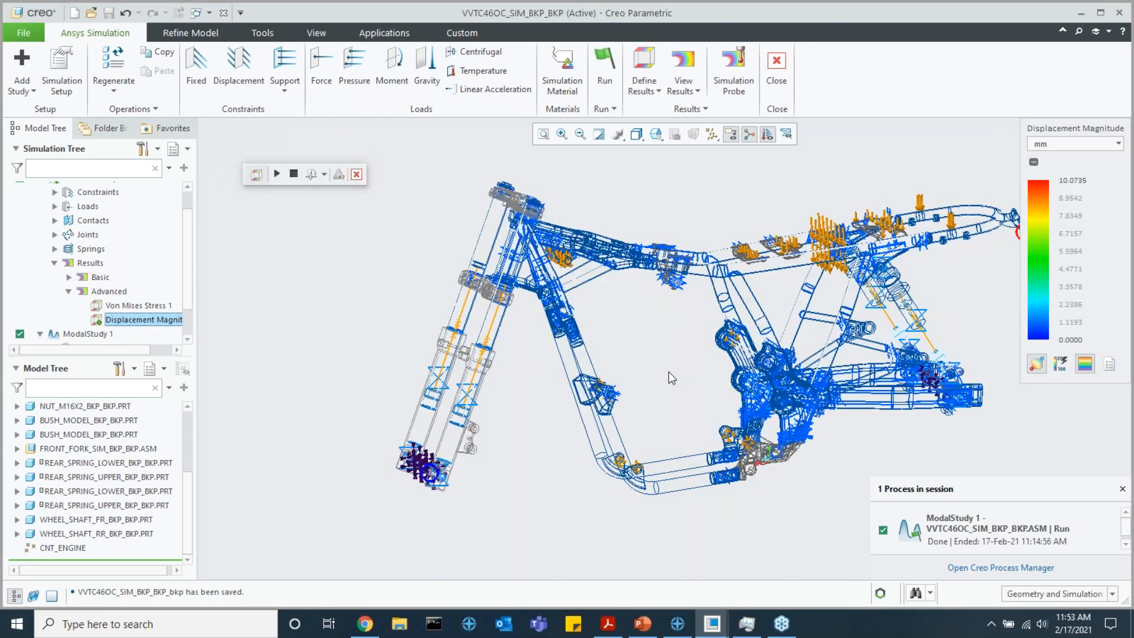
# Examine the animated Displacement Magnitude plot of StructureStudy1 from several angles and close the results display
pyautogui.moveTo(707, 326); pyautogui.dragTo(691, 360, button='middle')
pyautogui.scroll(2, 472, 410)
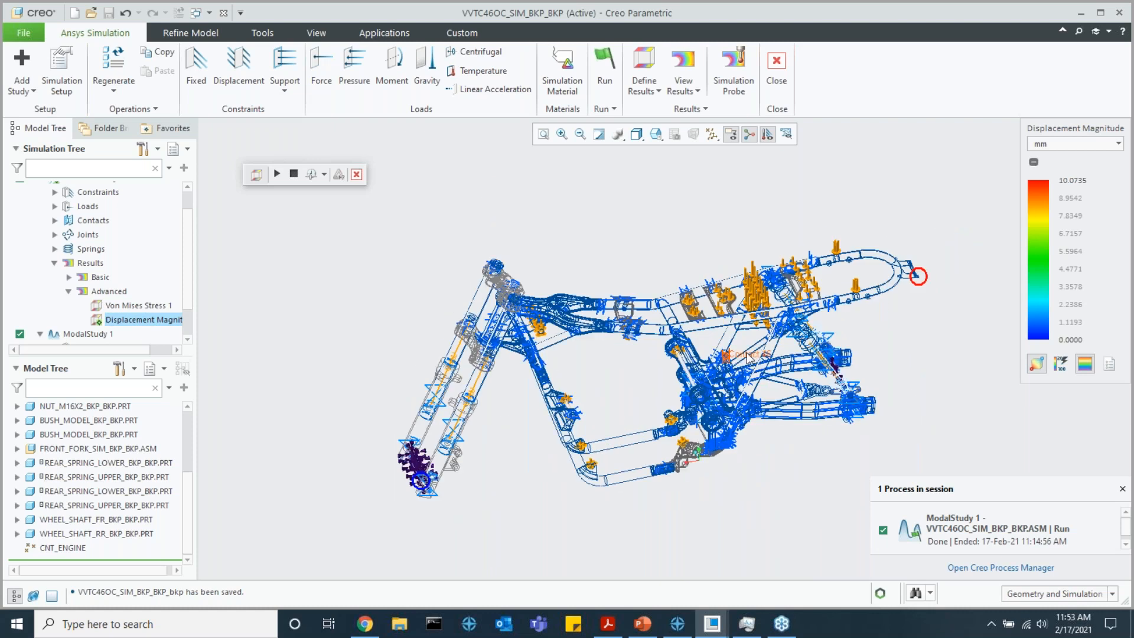
pyautogui.scroll(1, 142, 306)
pyautogui.scroll(-4, 620, 392)
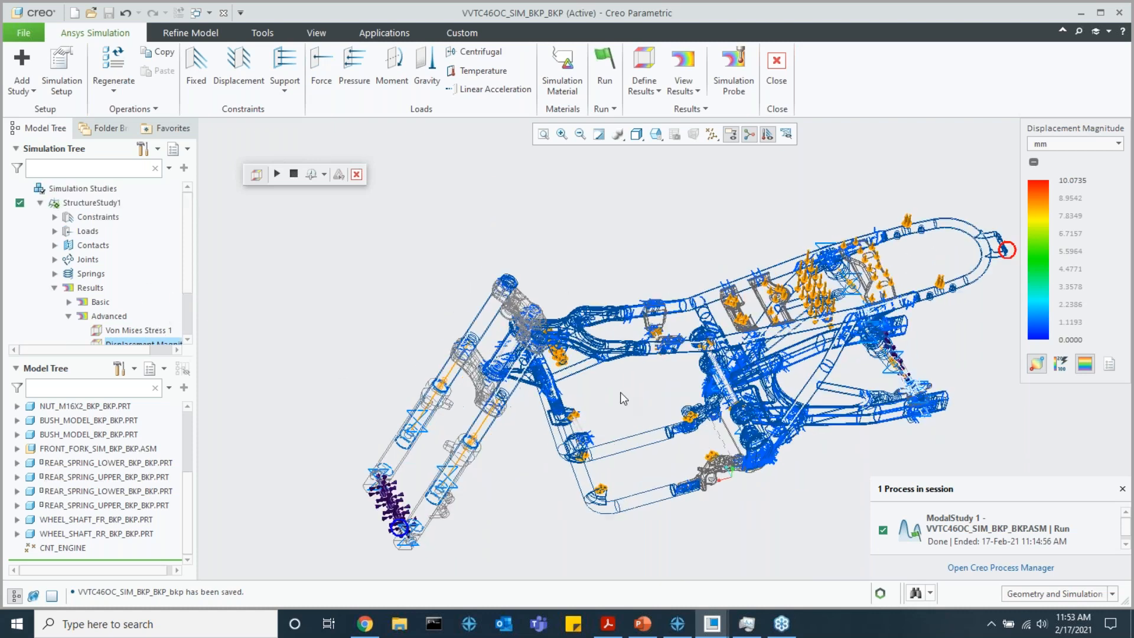
pyautogui.moveTo(621, 392); pyautogui.dragTo(650, 347, button='middle')
pyautogui.scroll(4, 656, 350)
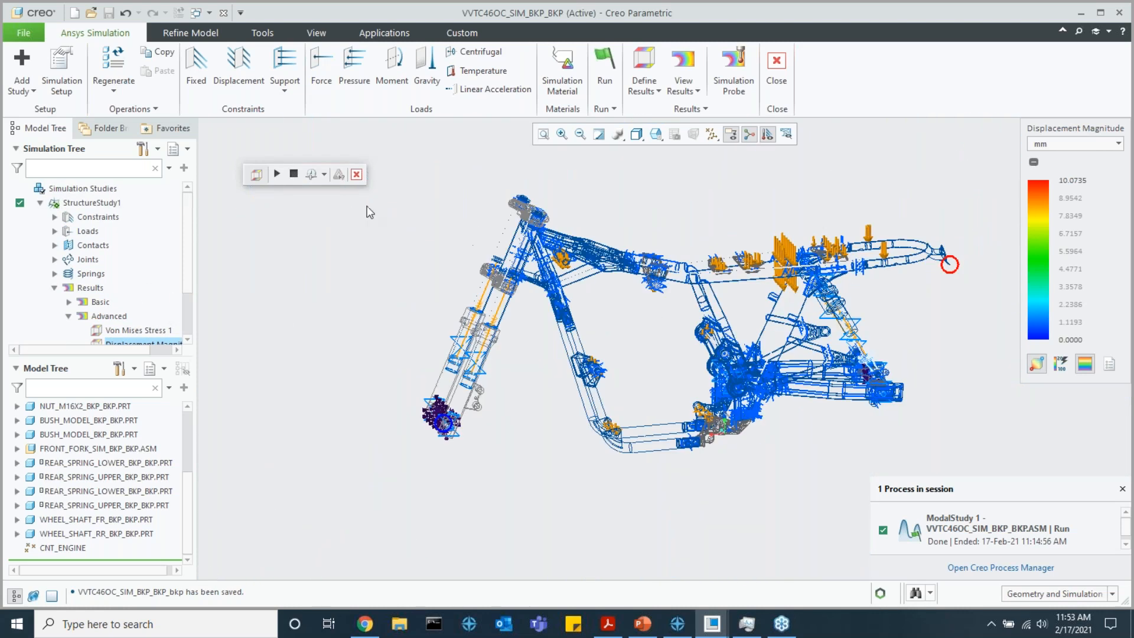
pyautogui.click(276, 174)
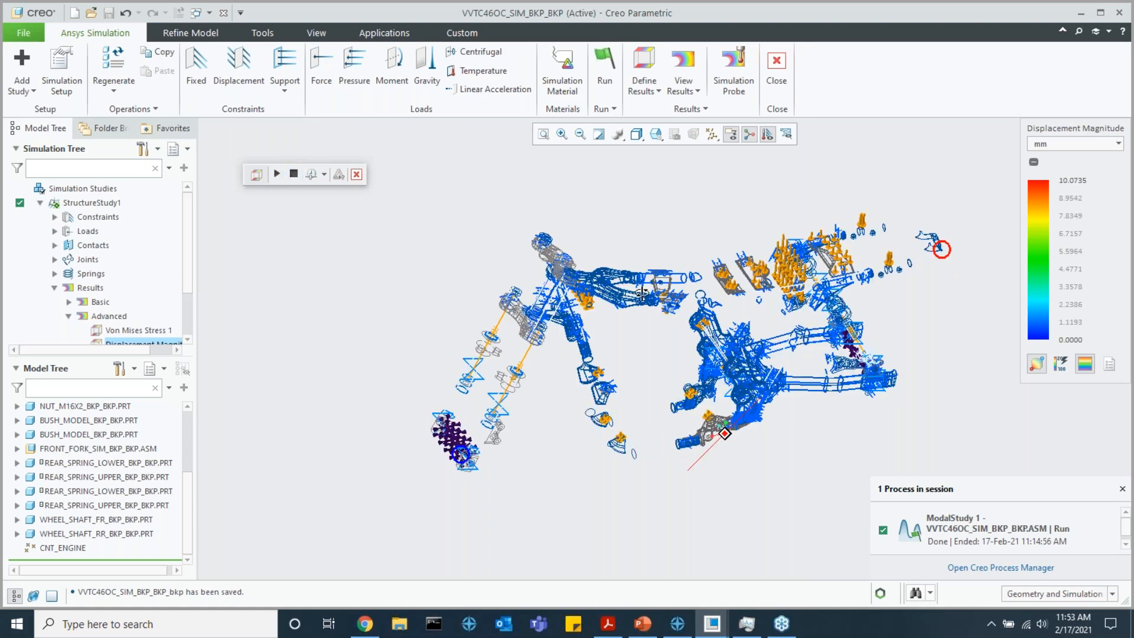
pyautogui.click(357, 175)
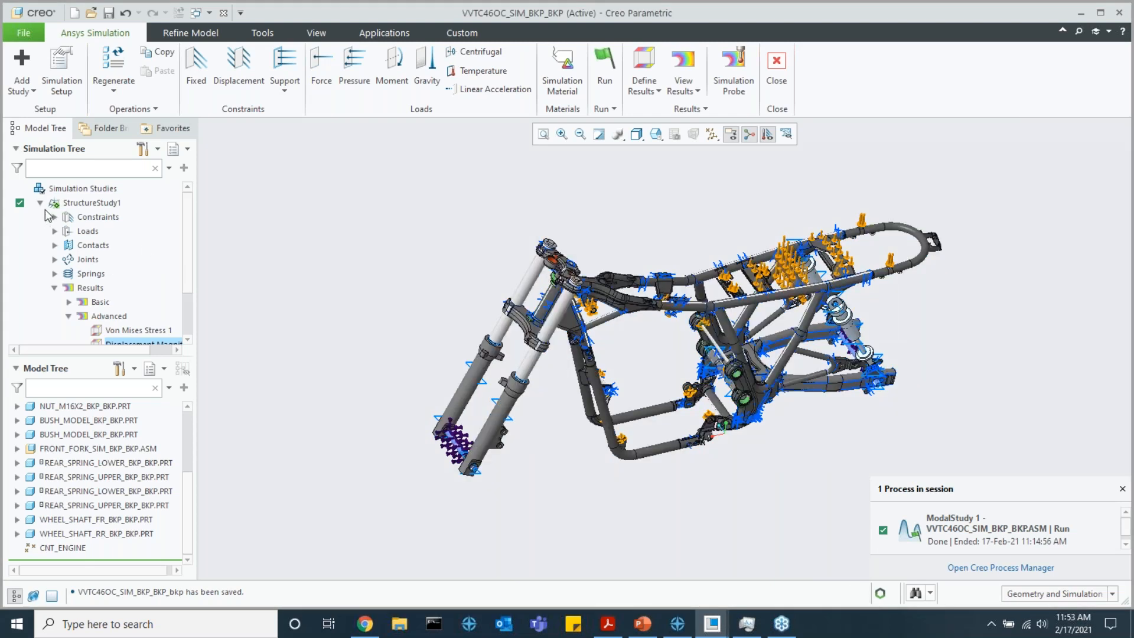
# Review the bonded contacts of StructureStudy1 in the simulation tree and collapse the study
pyautogui.click(40, 202)
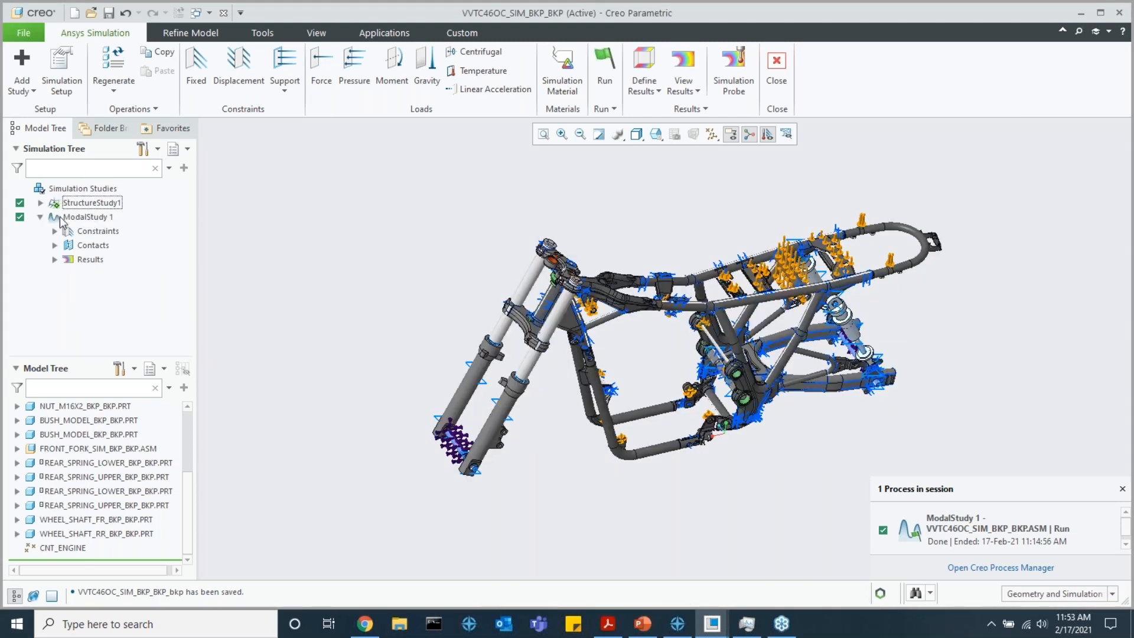
pyautogui.click(40, 203)
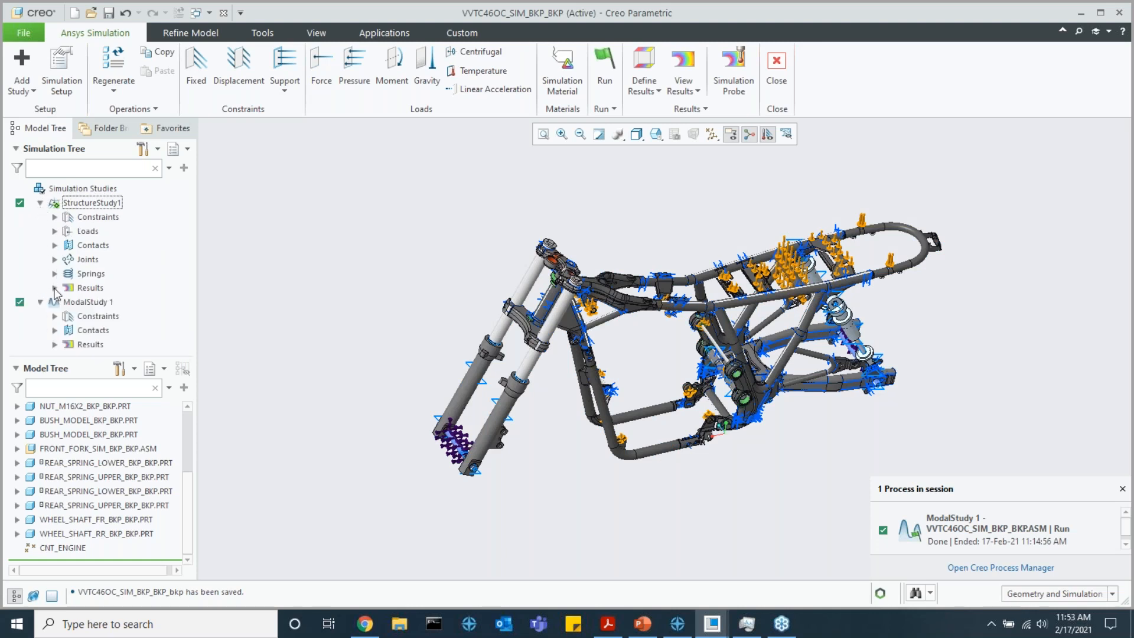
pyautogui.click(55, 246)
pyautogui.click(69, 260)
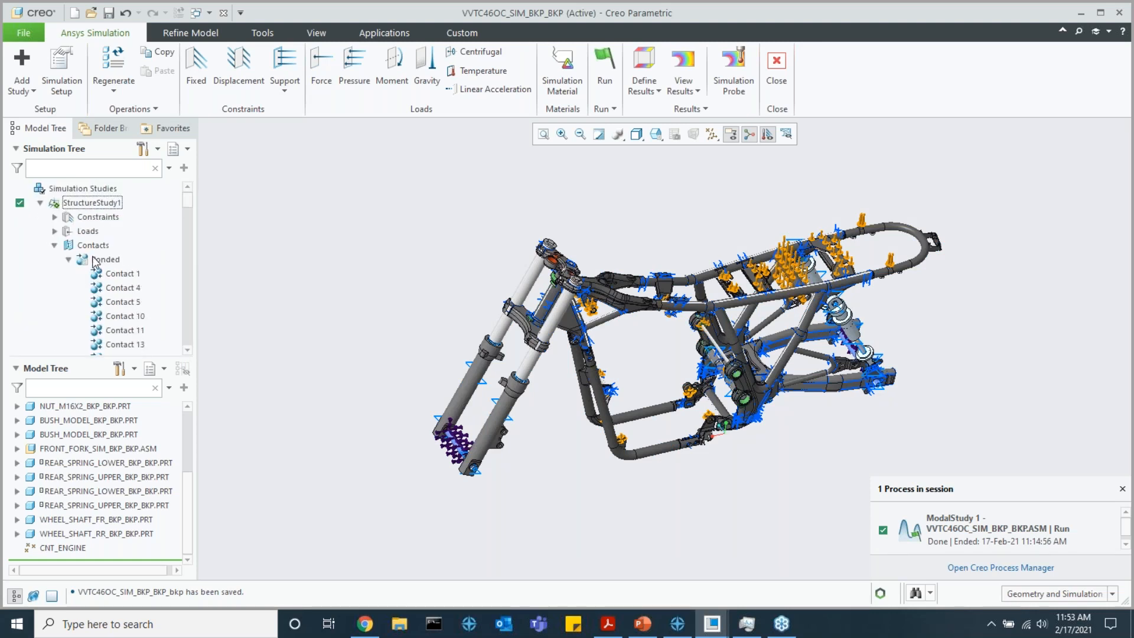
pyautogui.click(55, 246)
pyautogui.click(40, 203)
# Start adding a Structure study, look at its automatic contacts detection option and cancel the setup
pyautogui.click(21, 88)
pyautogui.click(49, 107)
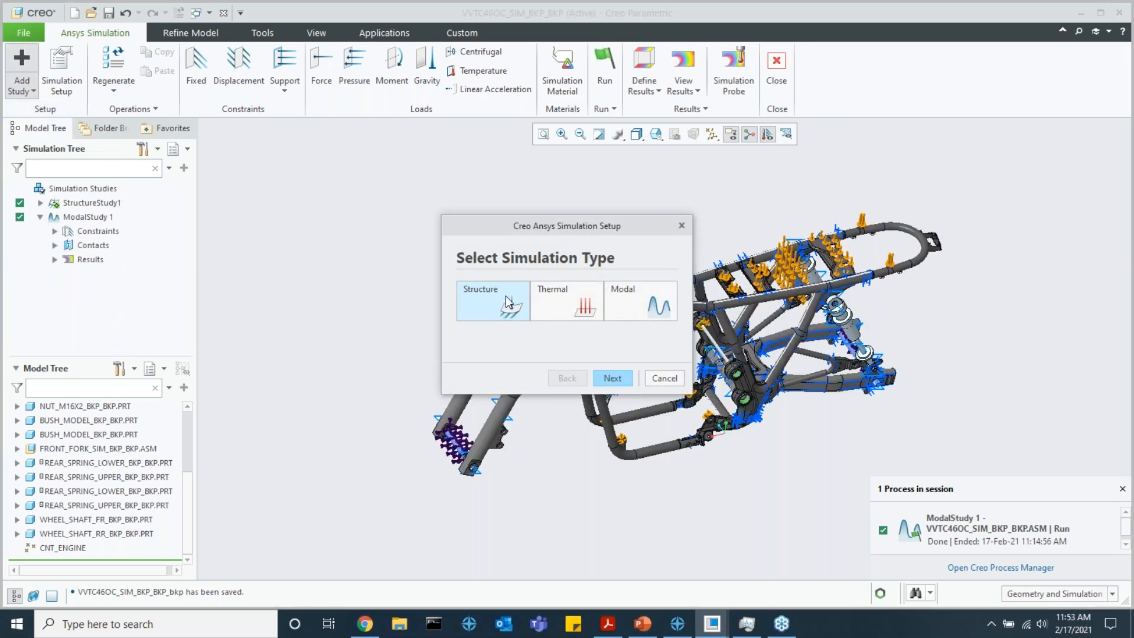
pyautogui.click(612, 378)
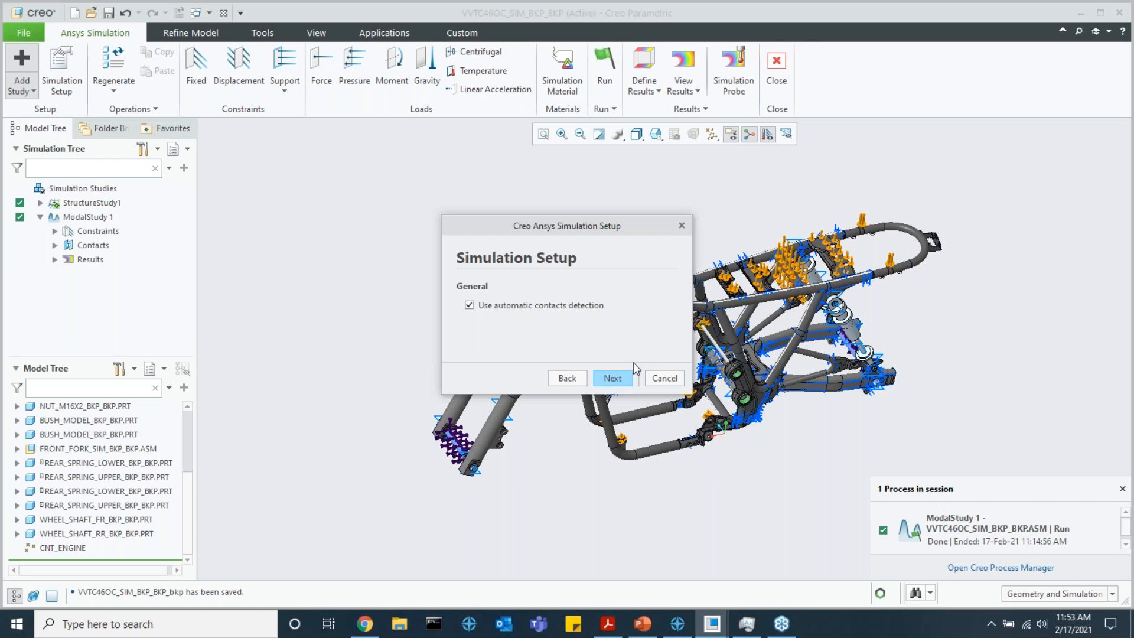
pyautogui.click(671, 380)
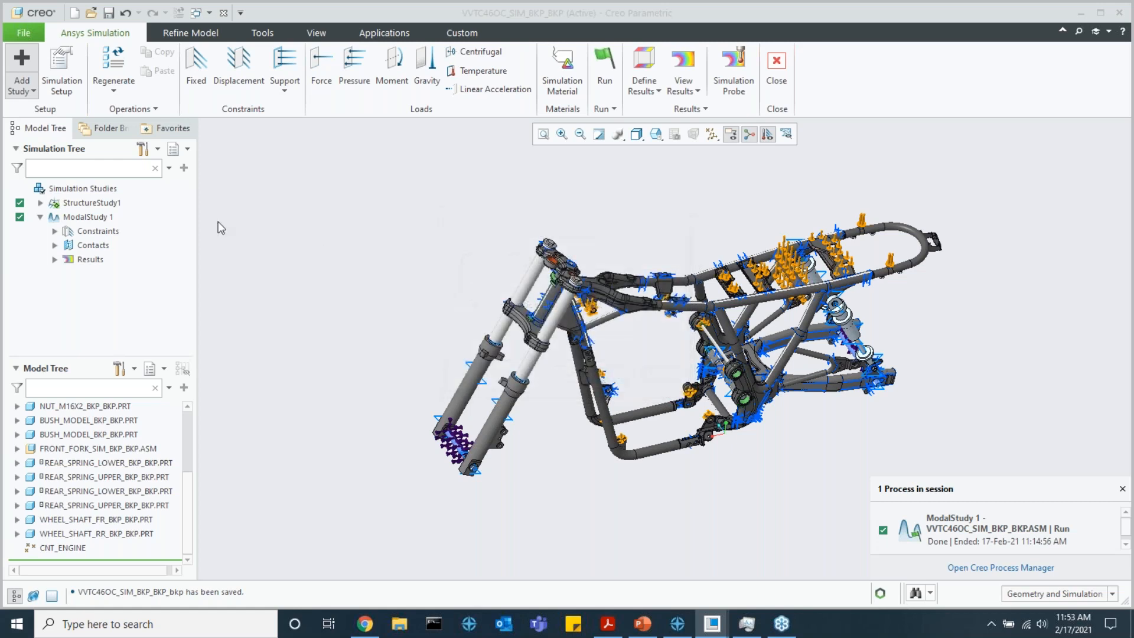
# Activate ModalStudy 1 and review its constraints and contacts in the simulation tree
pyautogui.click(88, 216)
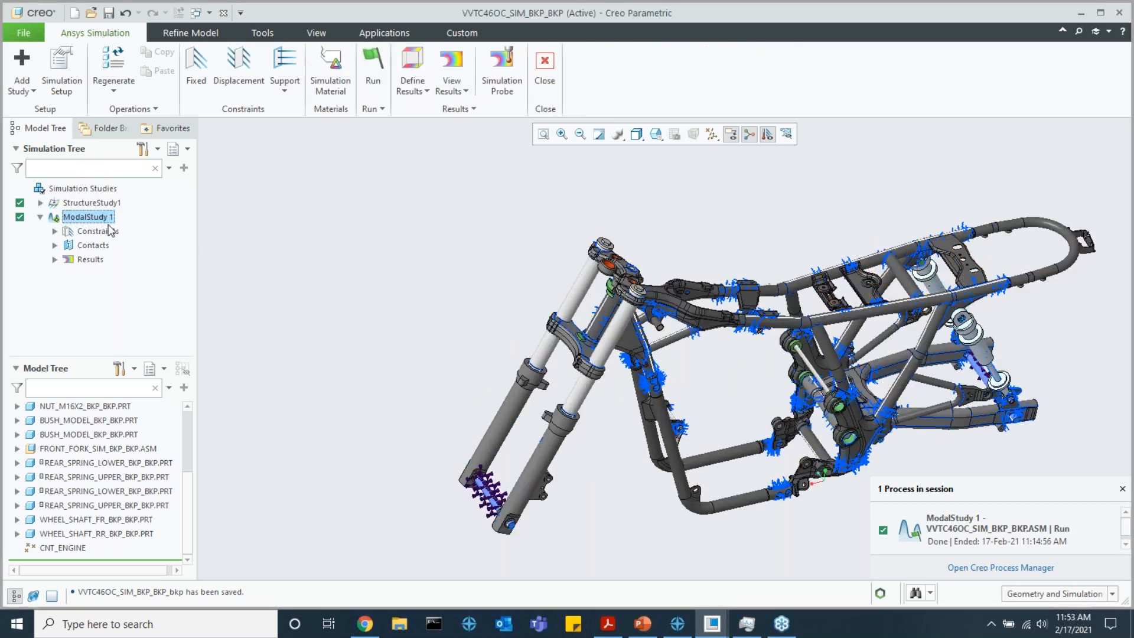
pyautogui.click(55, 231)
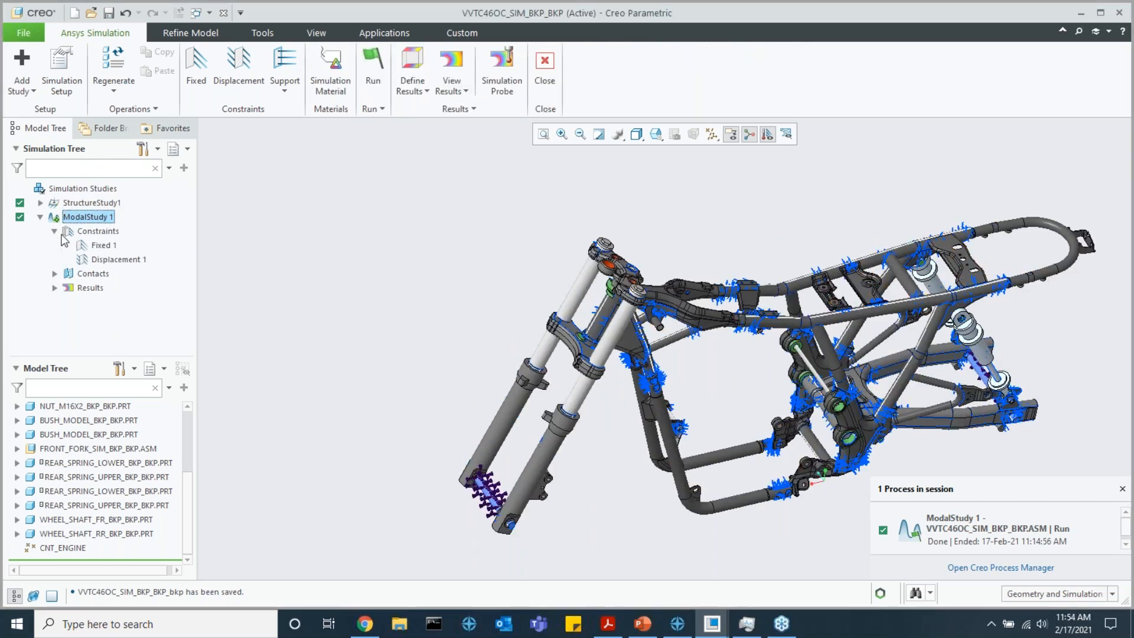
pyautogui.click(55, 231)
pyautogui.scroll(-5, 725, 394)
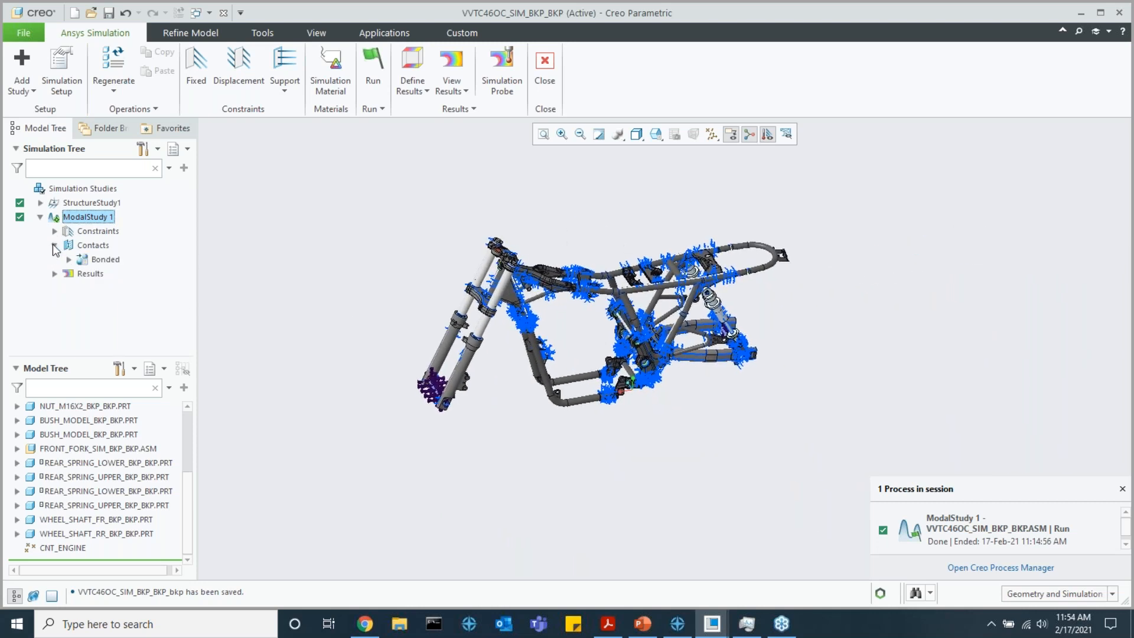
# Display the Advanced Displacement Magnitude contour plot of ModalStudy 1 and inspect the mode shape on the frame
pyautogui.click(54, 260)
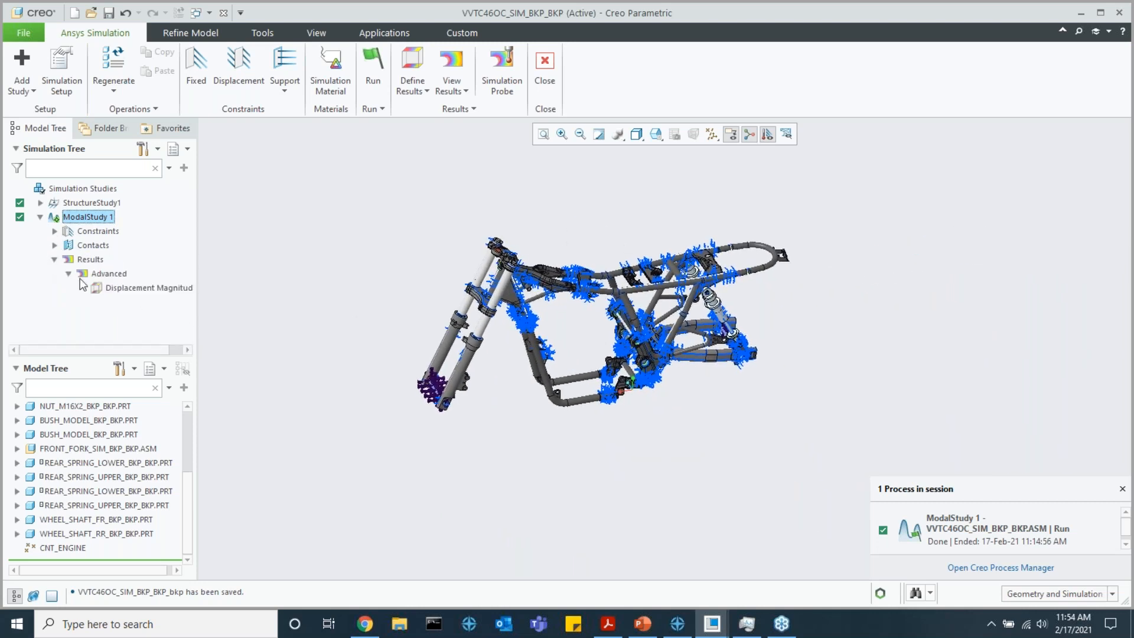
pyautogui.click(110, 292)
pyautogui.click(114, 247)
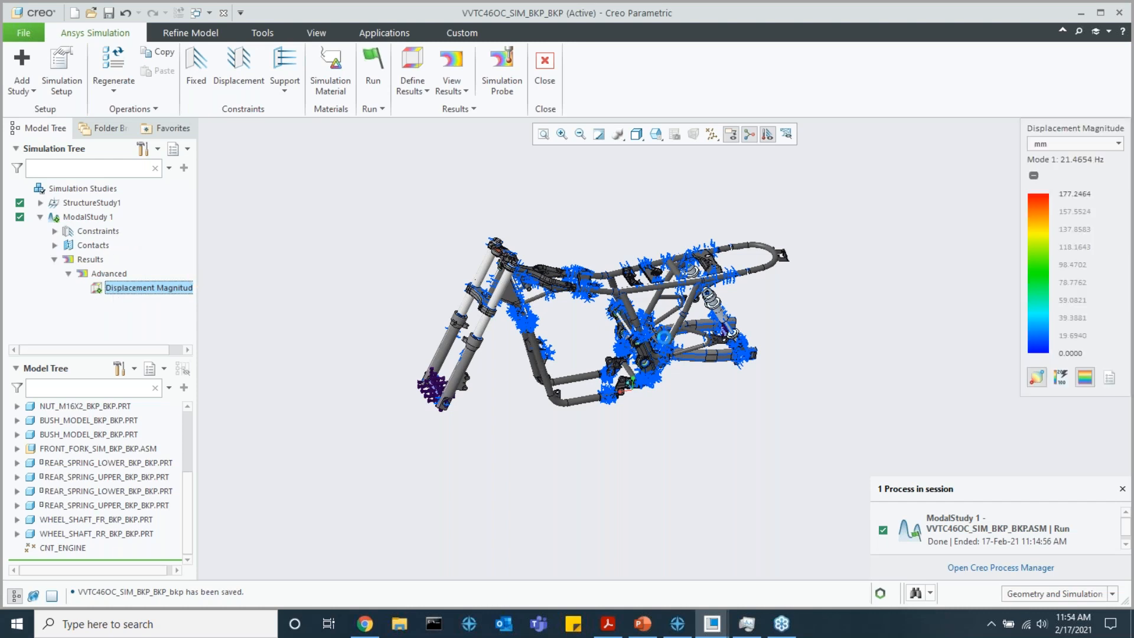
pyautogui.scroll(-3, 618, 371)
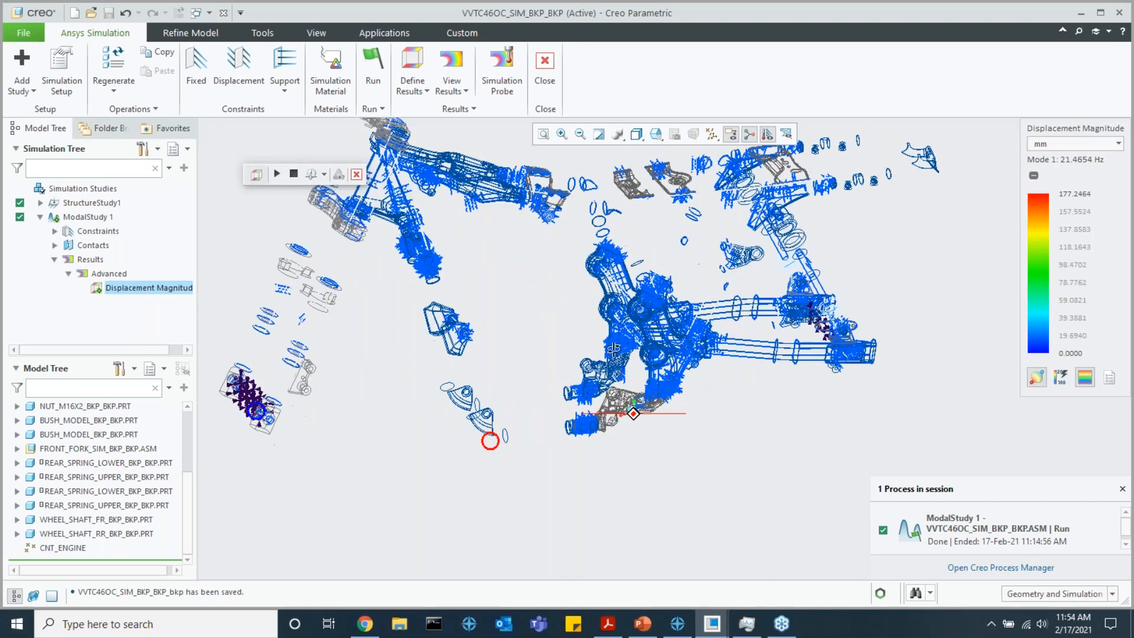
pyautogui.scroll(3, 664, 354)
pyautogui.scroll(-3, 615, 348)
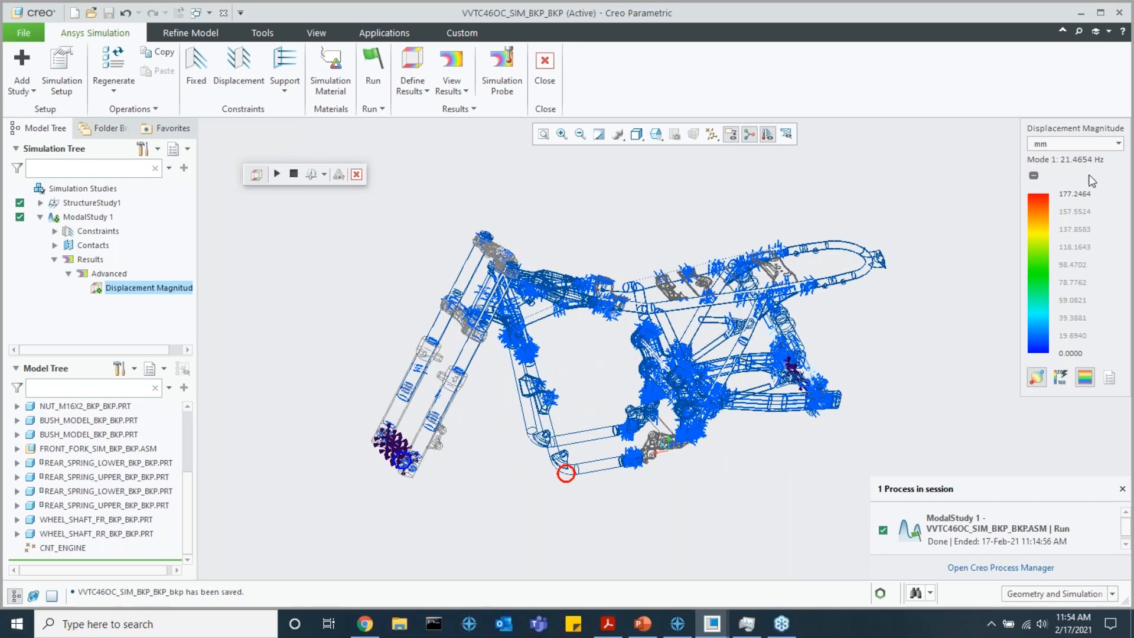
# Open the modal Displacement Magnitude plot's definition, step through the mode frequencies up to mode 6 and cancel
pyautogui.rightClick(171, 287)
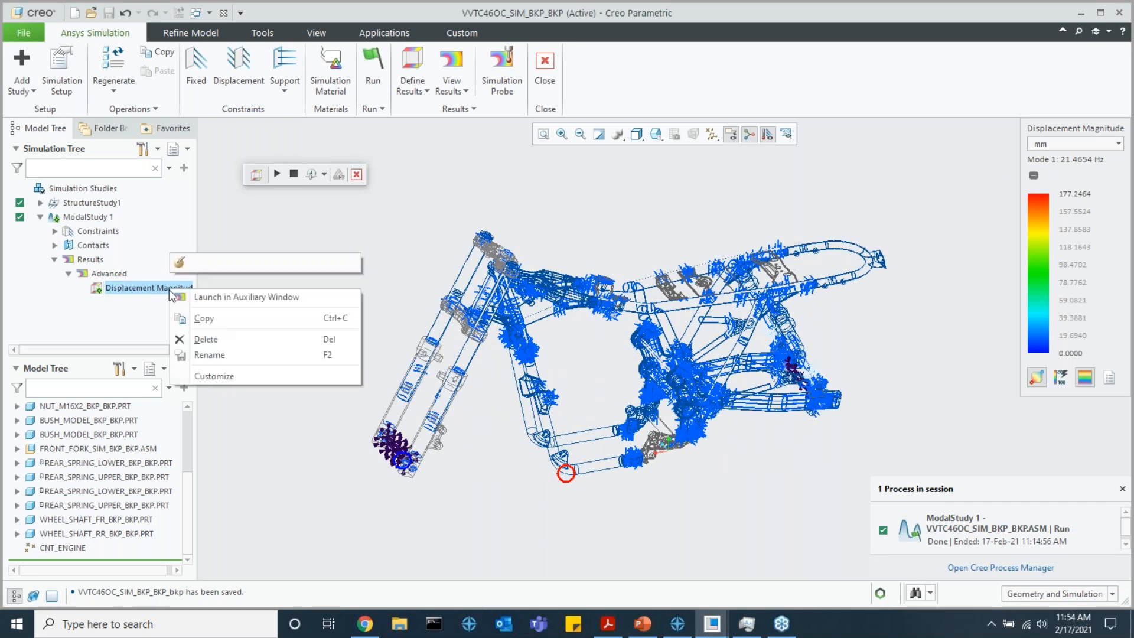
pyautogui.click(177, 263)
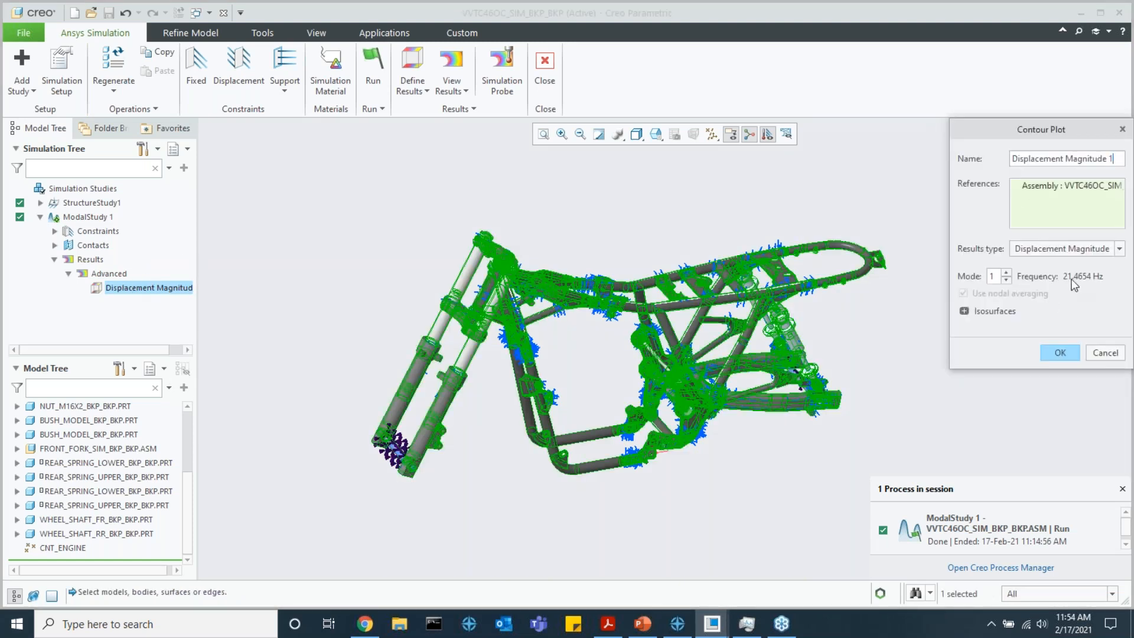
pyautogui.click(1004, 273)
pyautogui.click(1004, 272)
pyautogui.click(1004, 273)
pyautogui.click(1003, 279)
pyautogui.press('Return')
pyautogui.click(1006, 279)
pyautogui.click(1006, 279)
pyautogui.click(1006, 273)
pyautogui.click(1006, 273)
pyautogui.click(1006, 272)
pyautogui.click(1104, 353)
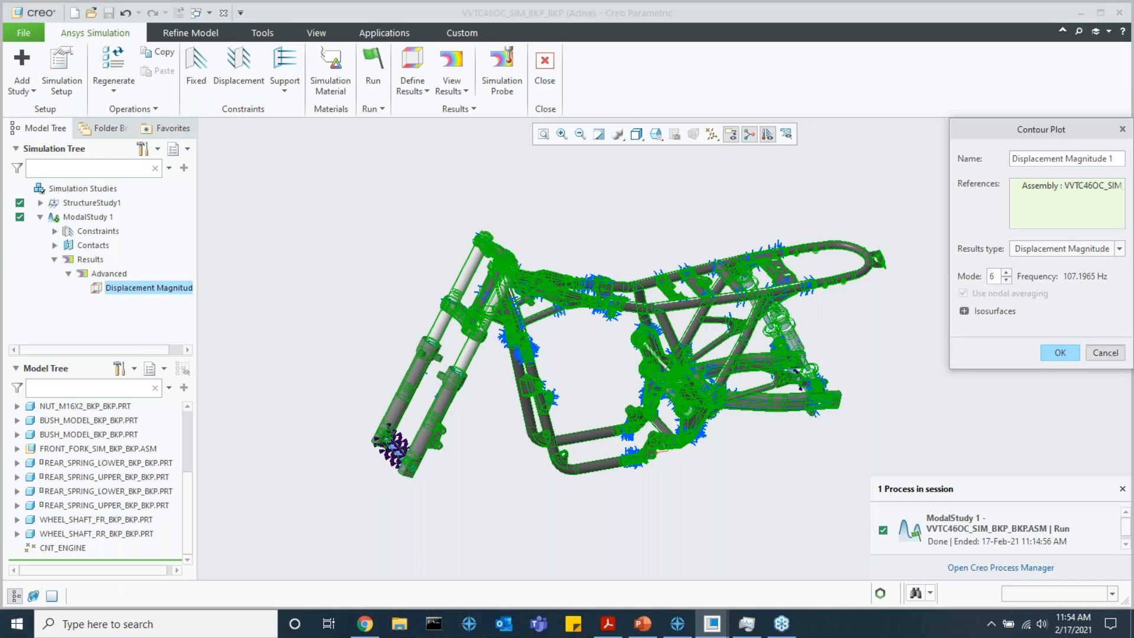
# Look at the modal study's solver settings, including the number of normal modes, and cancel without changes
pyautogui.click(61, 71)
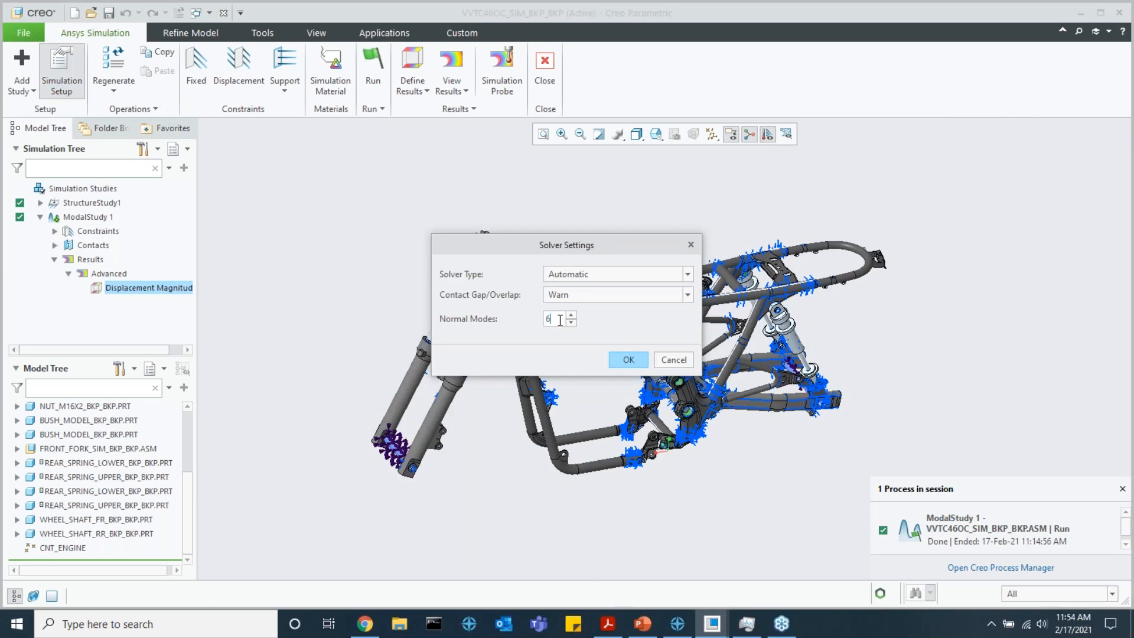
pyautogui.click(569, 318)
pyautogui.click(568, 318)
pyautogui.click(571, 323)
pyautogui.click(571, 324)
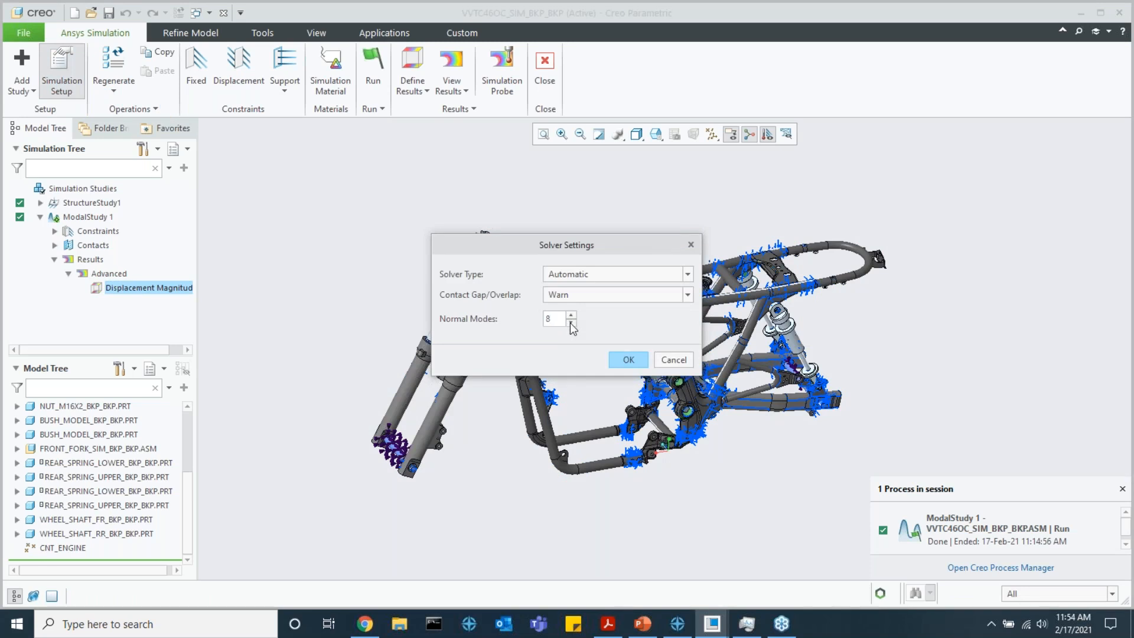
pyautogui.click(673, 360)
# Collapse ModalStudy 1's advanced results and switch to the other Creo Parametric window, which holds the VVTC46OC_SIM_BKP assembly
pyautogui.scroll(-3, 593, 350)
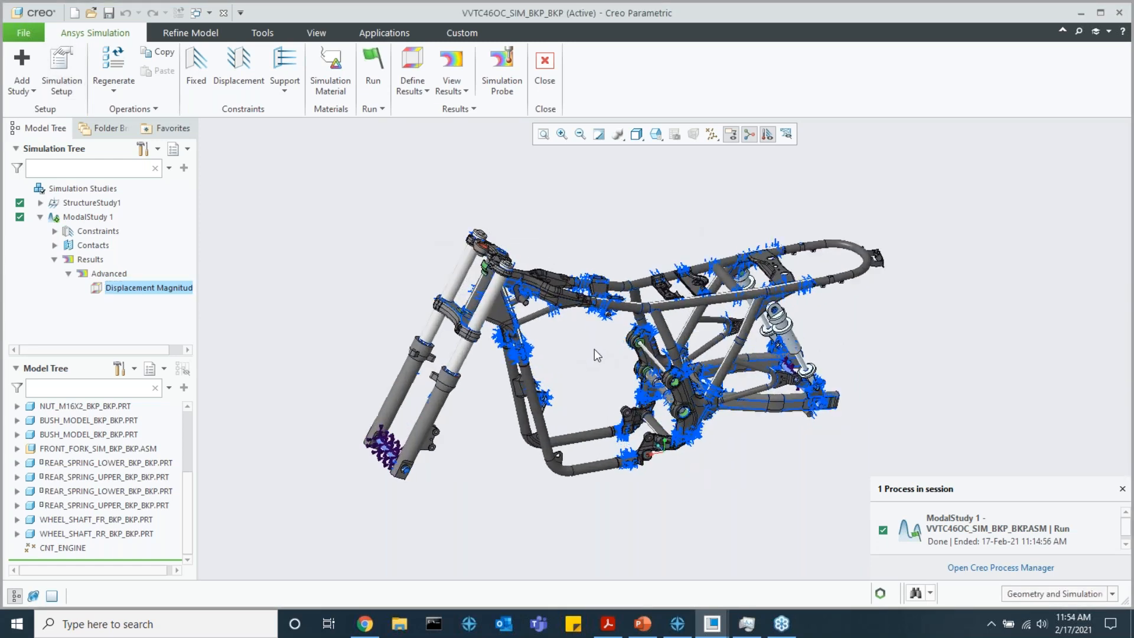
pyautogui.click(55, 260)
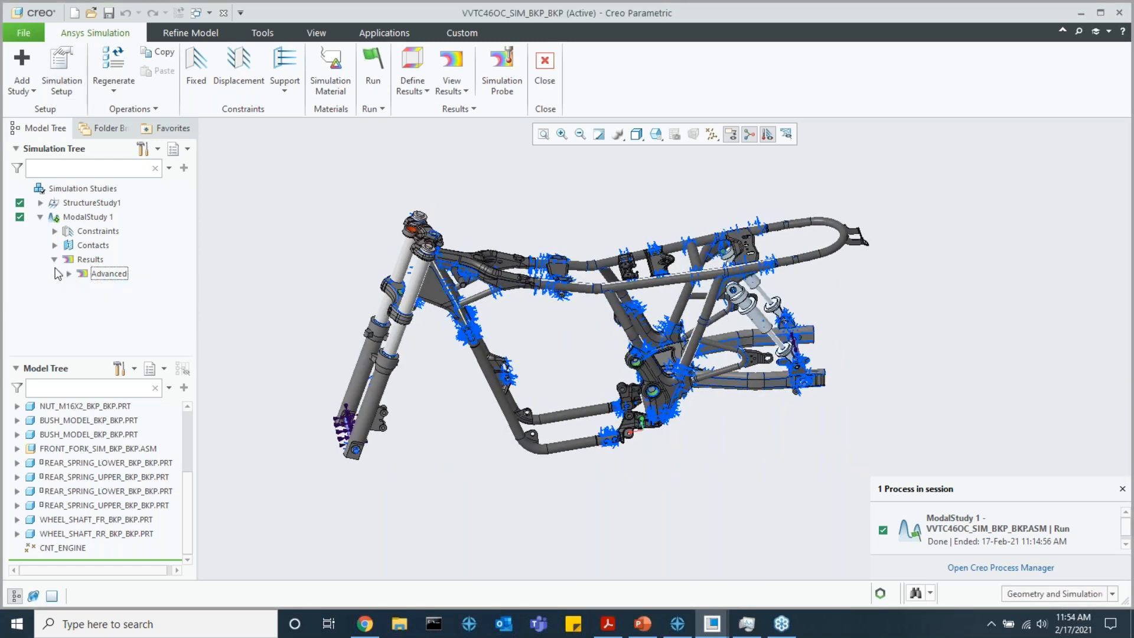
pyautogui.moveTo(711, 623)
pyautogui.click(760, 596)
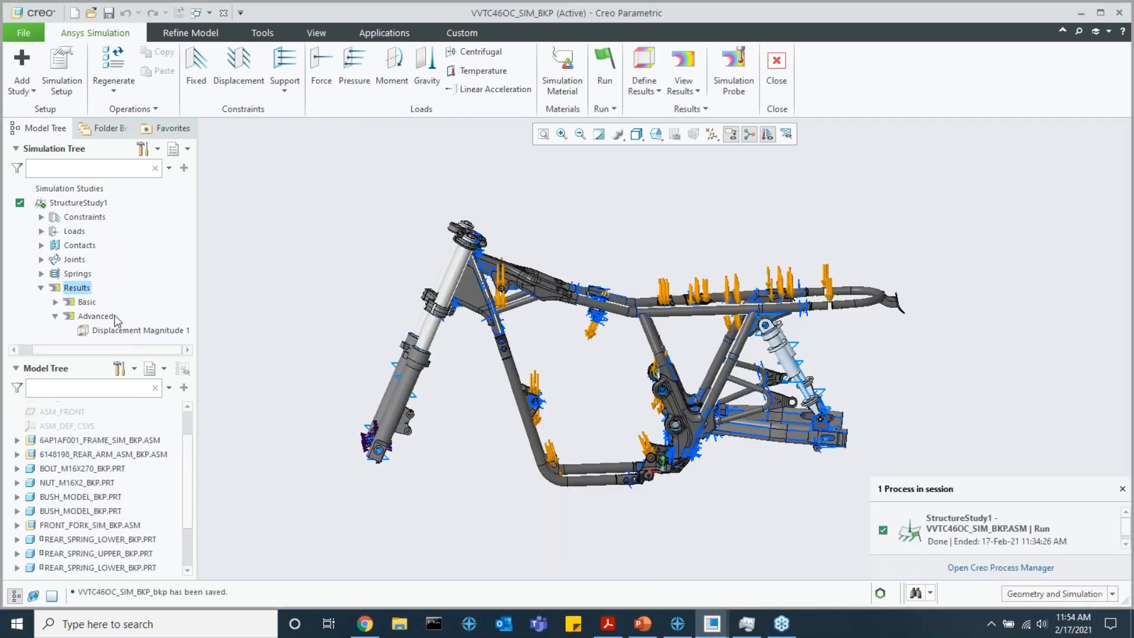
# Display StructureStudy1's Advanced Displacement Magnitude plot and inspect the deformed shape of the fork and frame
pyautogui.click(124, 329)
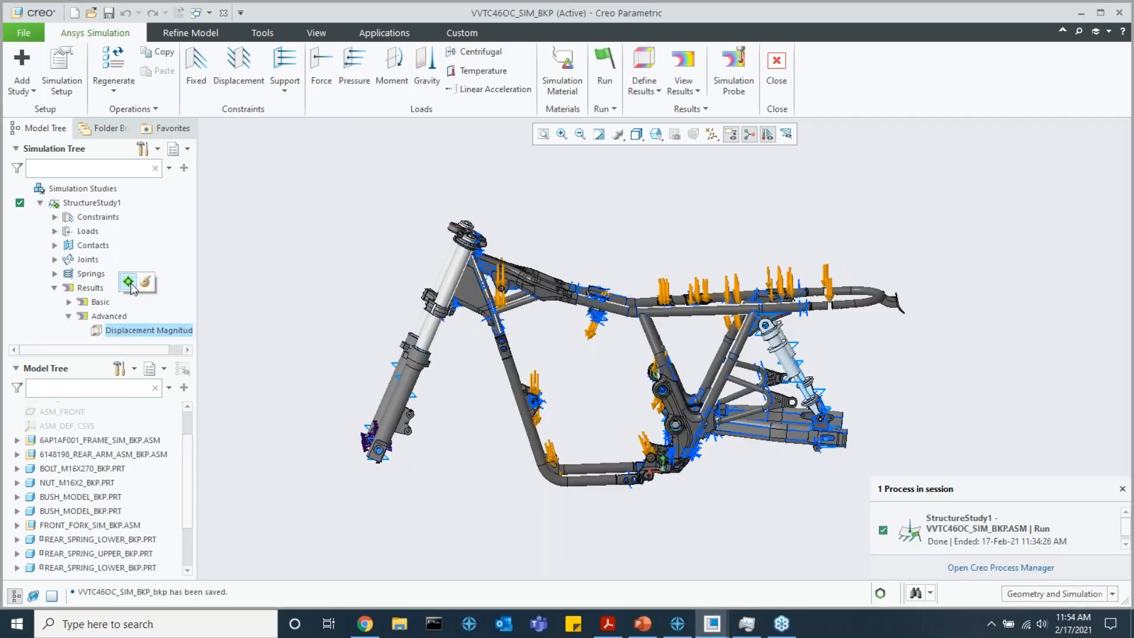
pyautogui.click(129, 283)
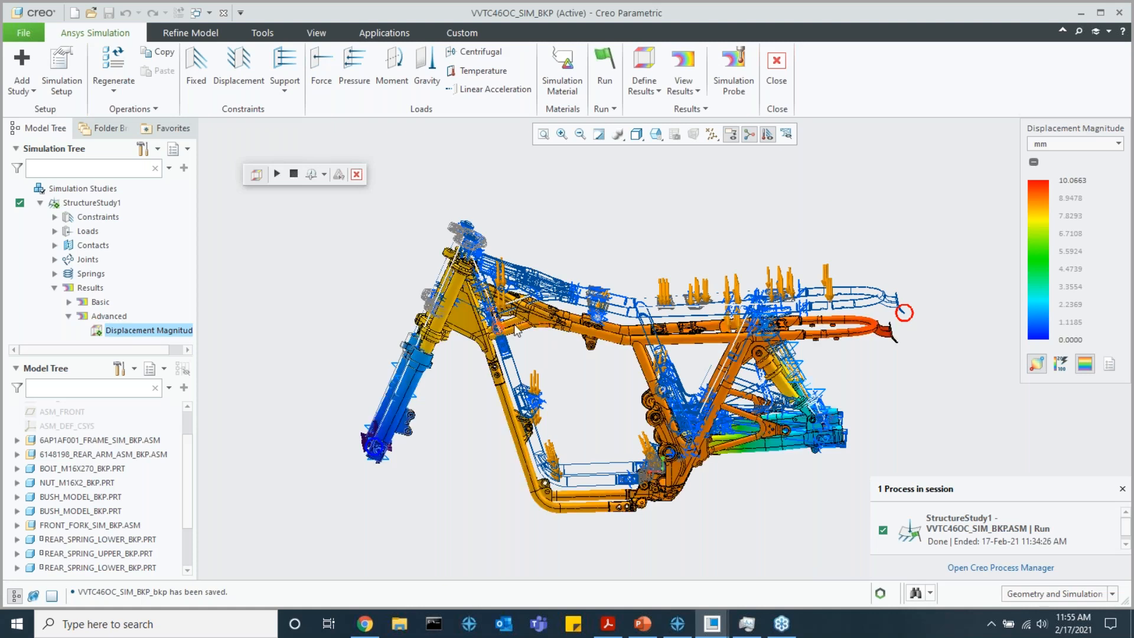
pyautogui.scroll(3, 470, 256)
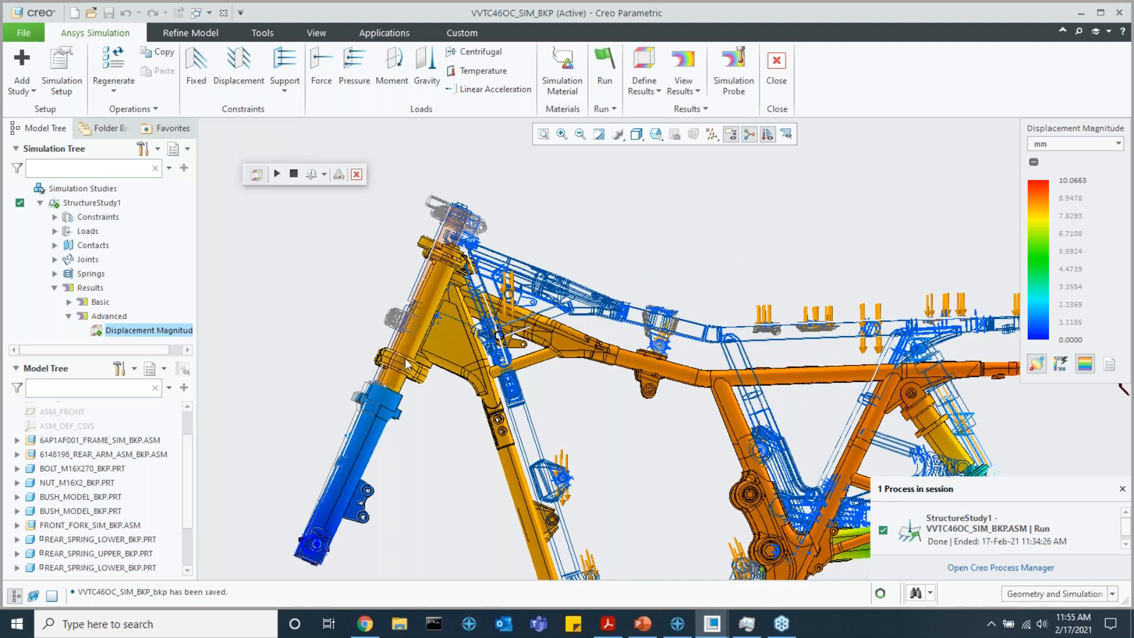
pyautogui.scroll(-4, 406, 357)
pyautogui.scroll(5, 540, 351)
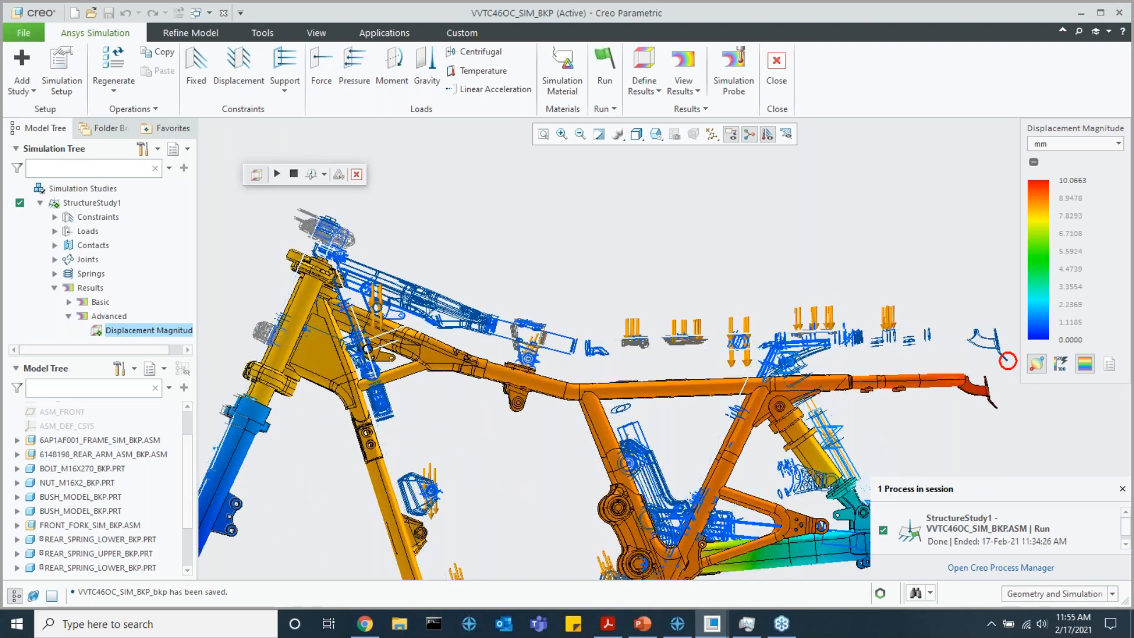
pyautogui.scroll(-5, 522, 351)
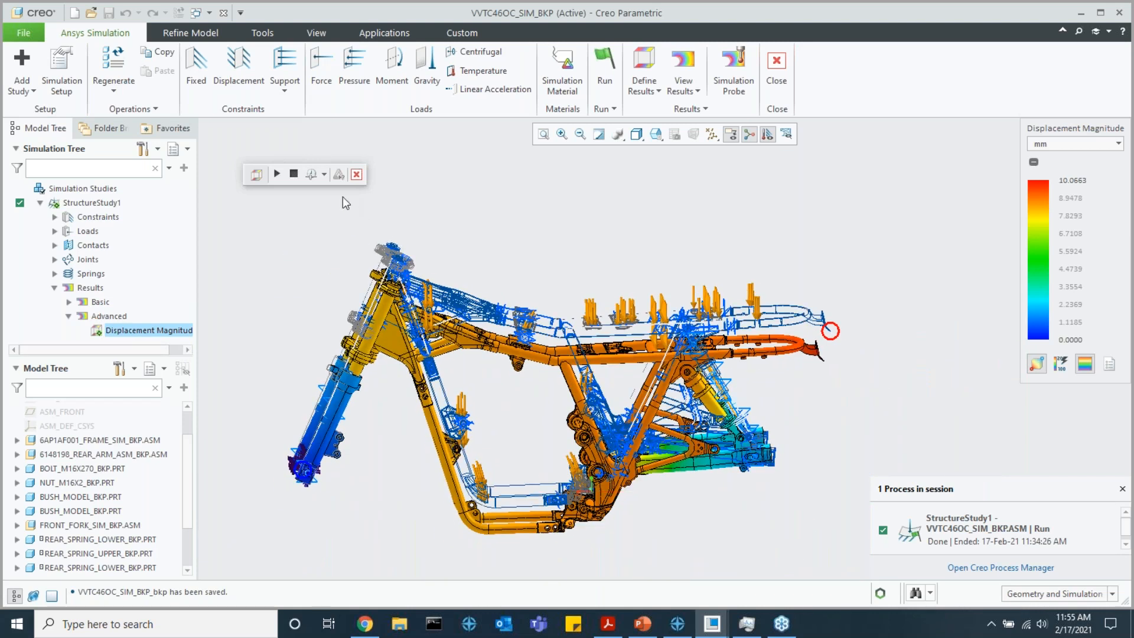
# Lower the animation speed and play the displacement animation, examining the front fork's movement and the whole frame
pyautogui.click(324, 175)
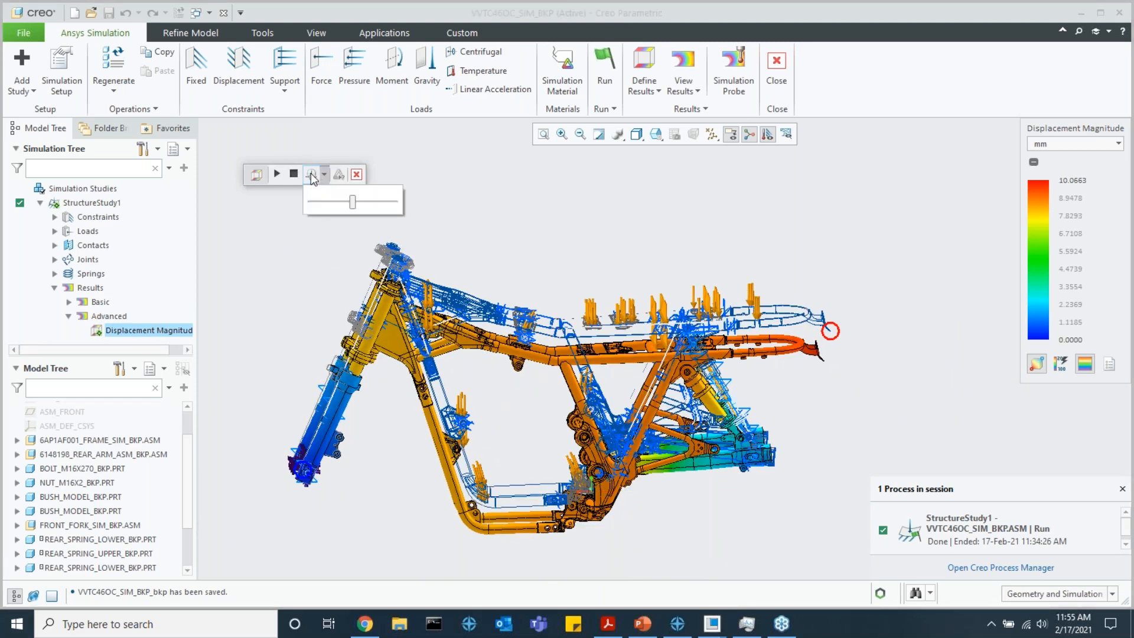
pyautogui.moveTo(353, 202); pyautogui.dragTo(323, 202)
pyautogui.click(276, 173)
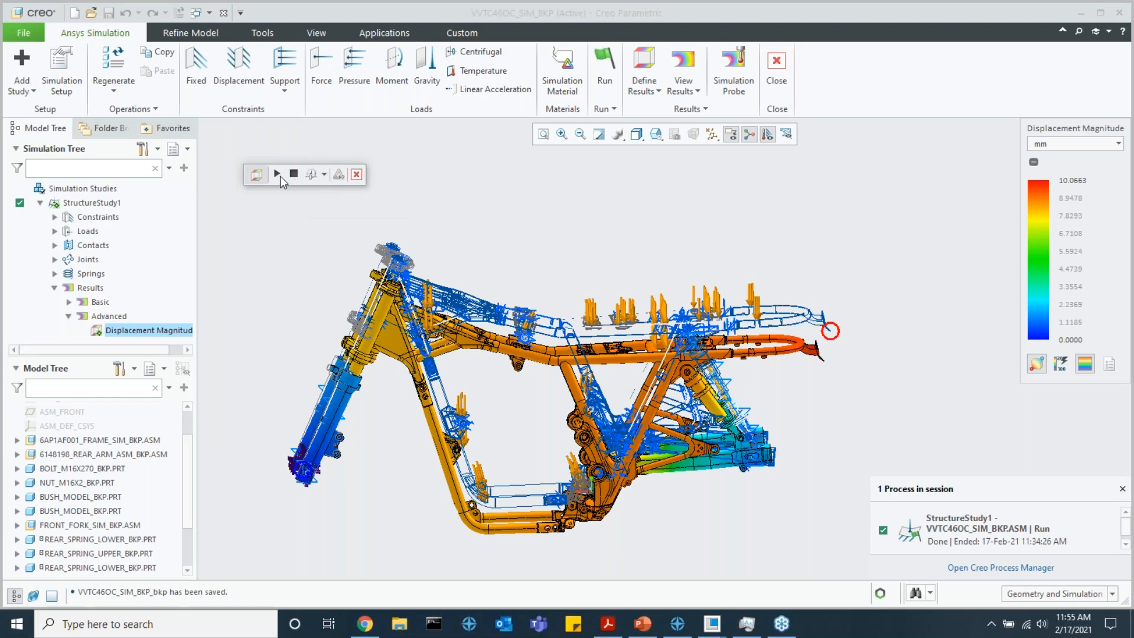
pyautogui.scroll(6, 395, 267)
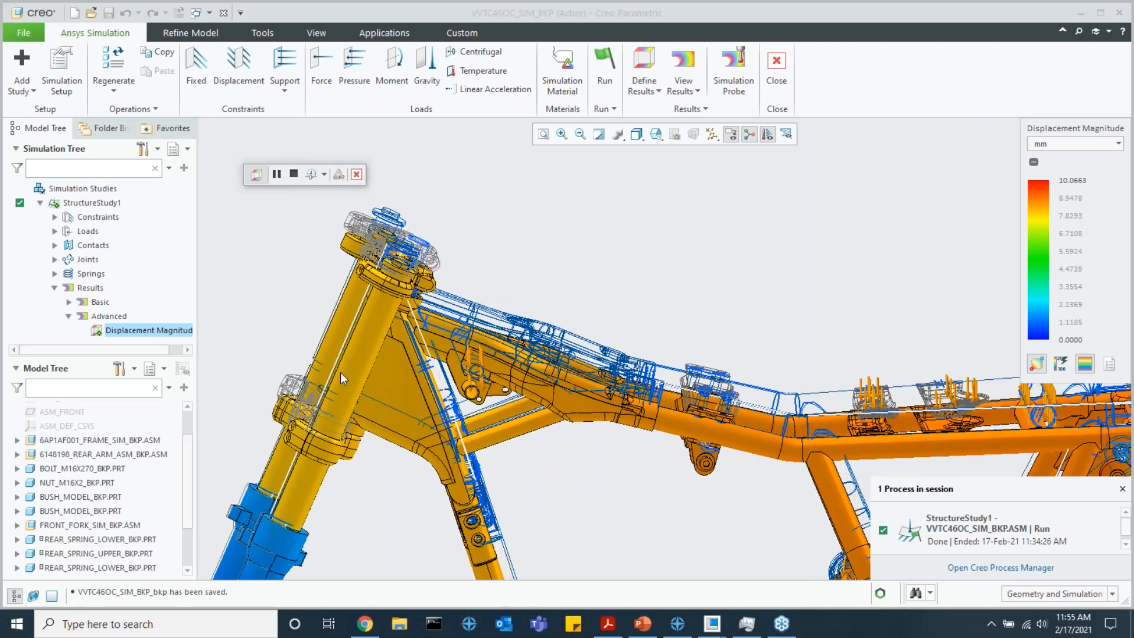
pyautogui.scroll(-6, 345, 346)
pyautogui.scroll(6, 349, 489)
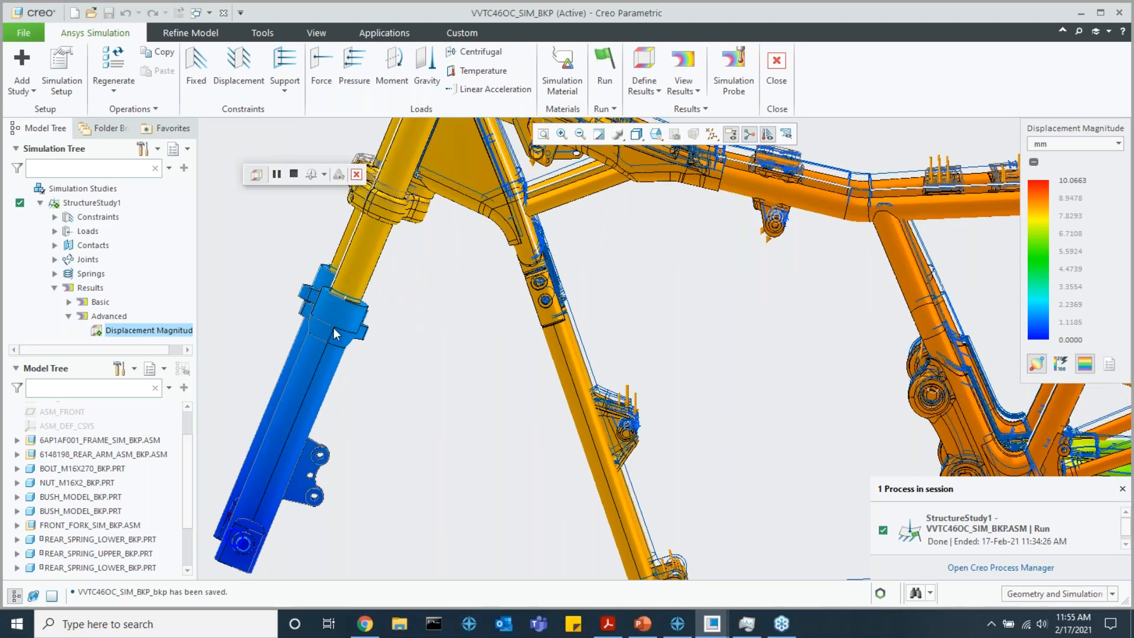
pyautogui.scroll(4, 330, 328)
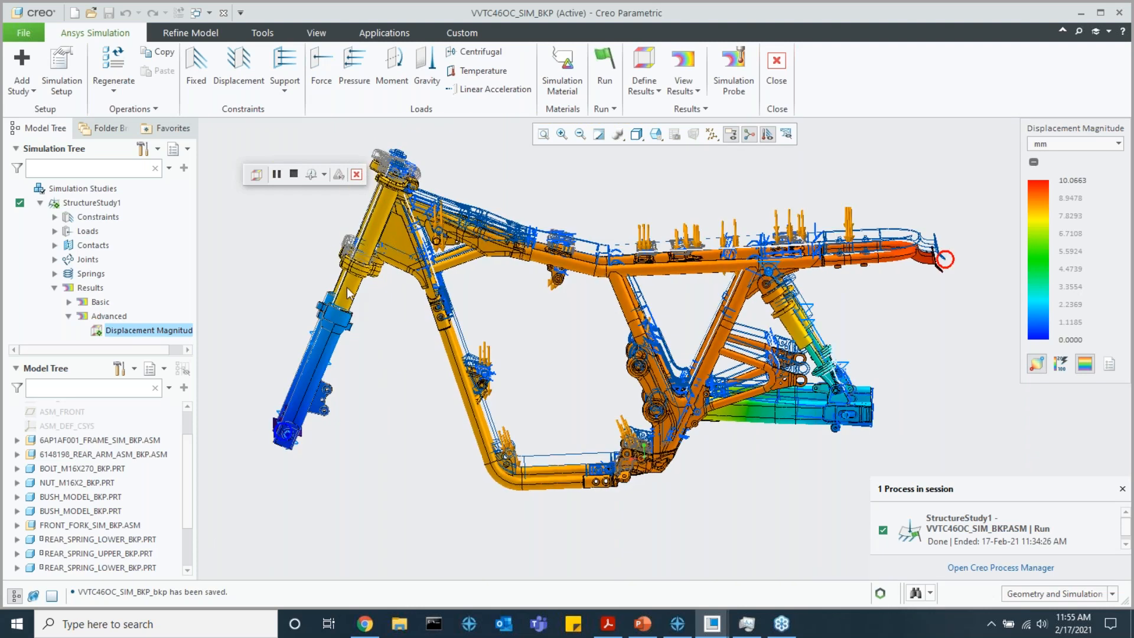
# Examine the frame and rear suspension in the running displacement animation, and stop the animation
pyautogui.moveTo(469, 334); pyautogui.dragTo(662, 385, button='middle')
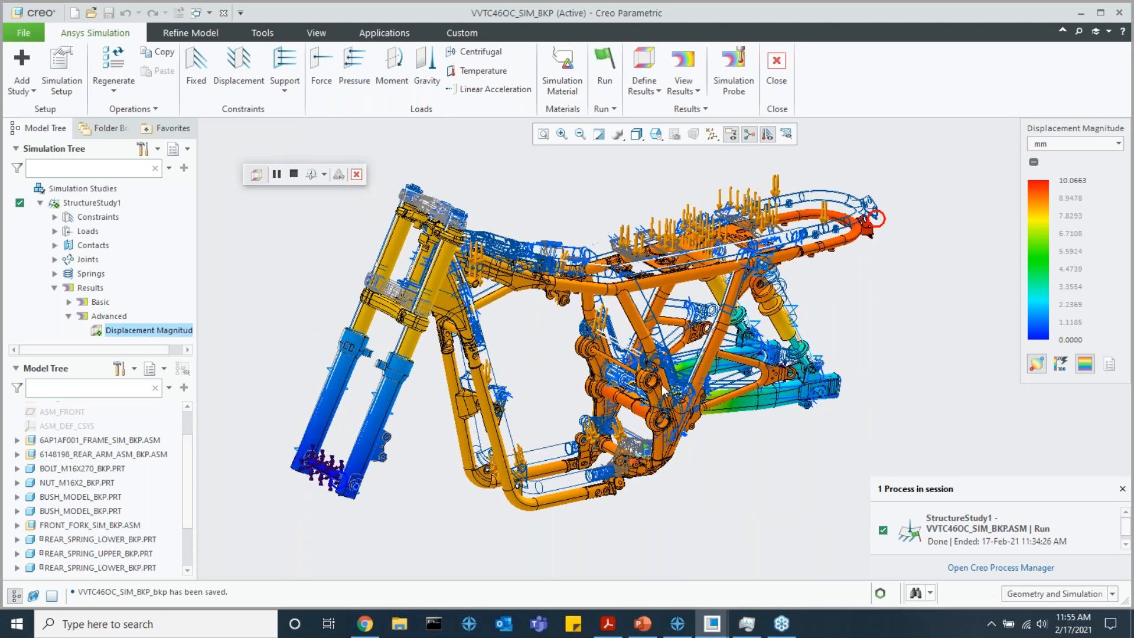
pyautogui.scroll(-4, 662, 387)
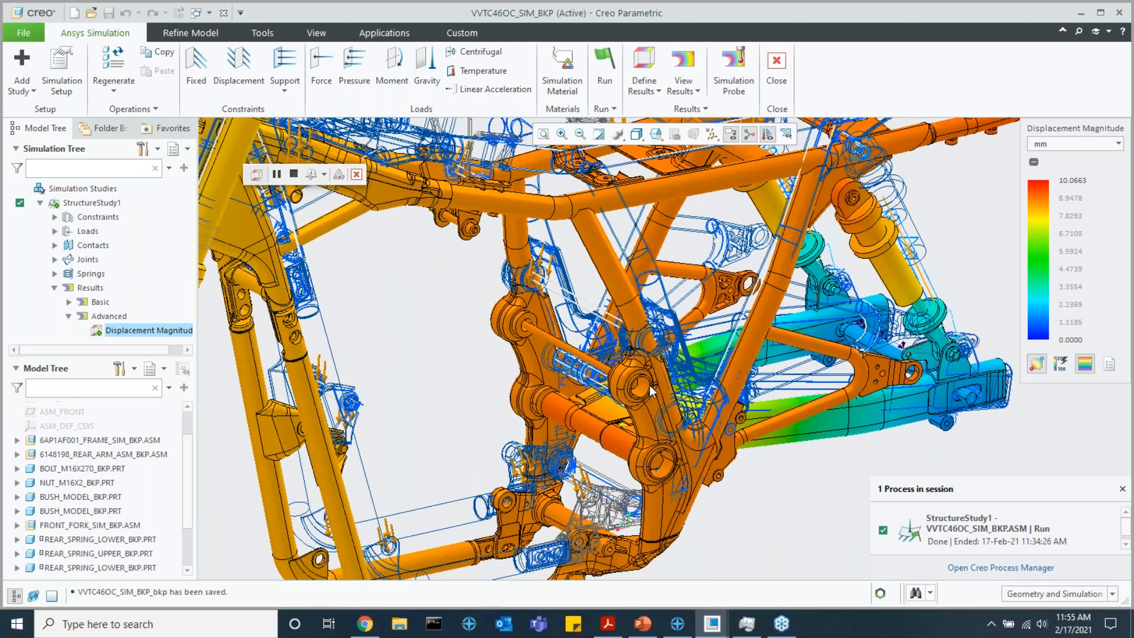
pyautogui.scroll(5, 661, 387)
pyautogui.click(297, 176)
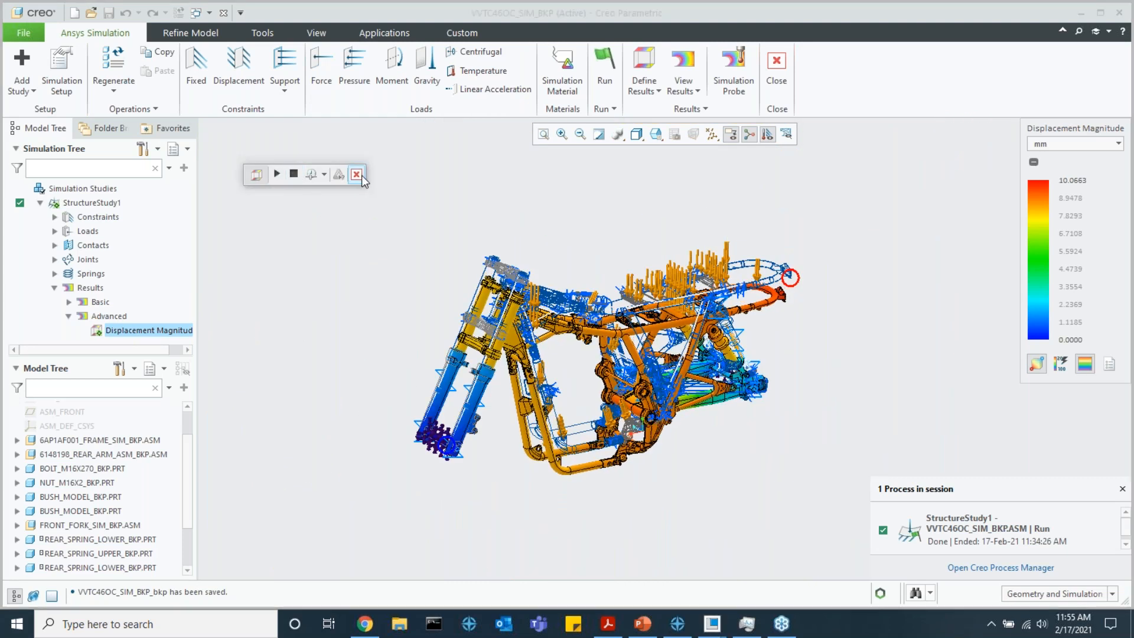
pyautogui.moveTo(639, 285); pyautogui.dragTo(602, 286, button='middle')
pyautogui.scroll(-2, 1081, 371)
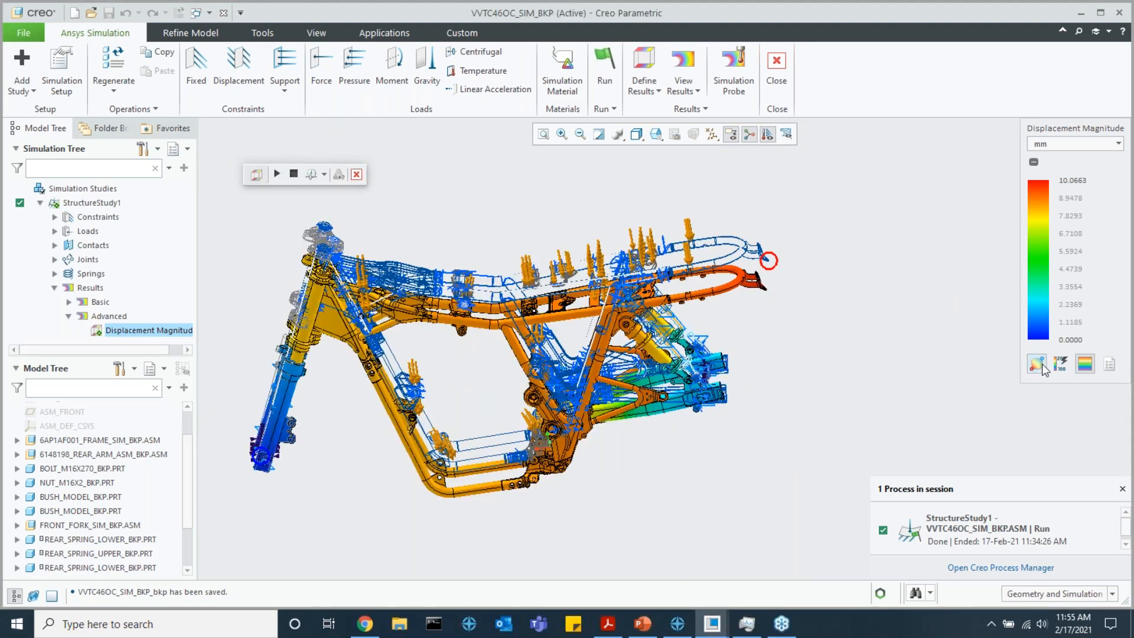
# Preview the displacement plot with discrete legend colors, restore the continuous colors, and look at the advanced legend settings without changing them
pyautogui.click(1086, 364)
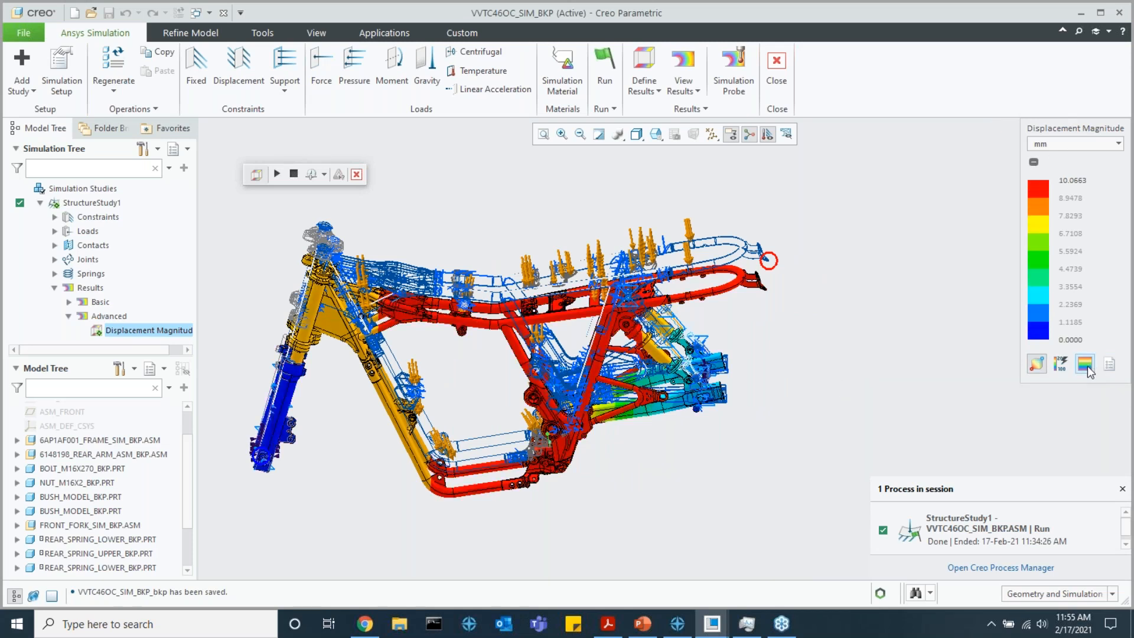
pyautogui.click(1085, 364)
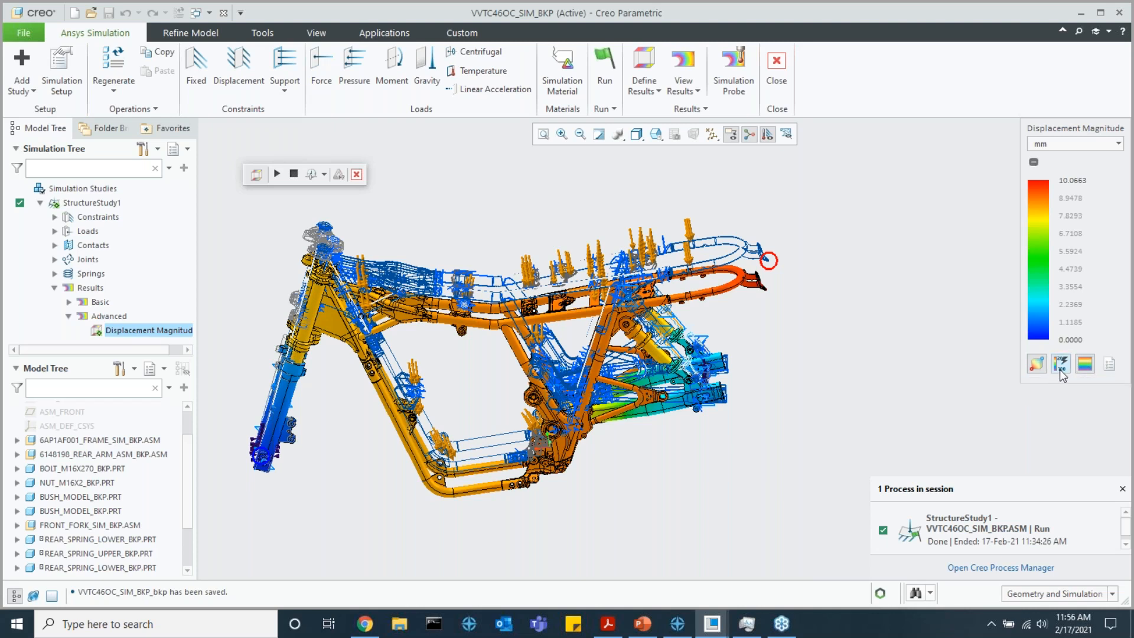
pyautogui.click(1110, 365)
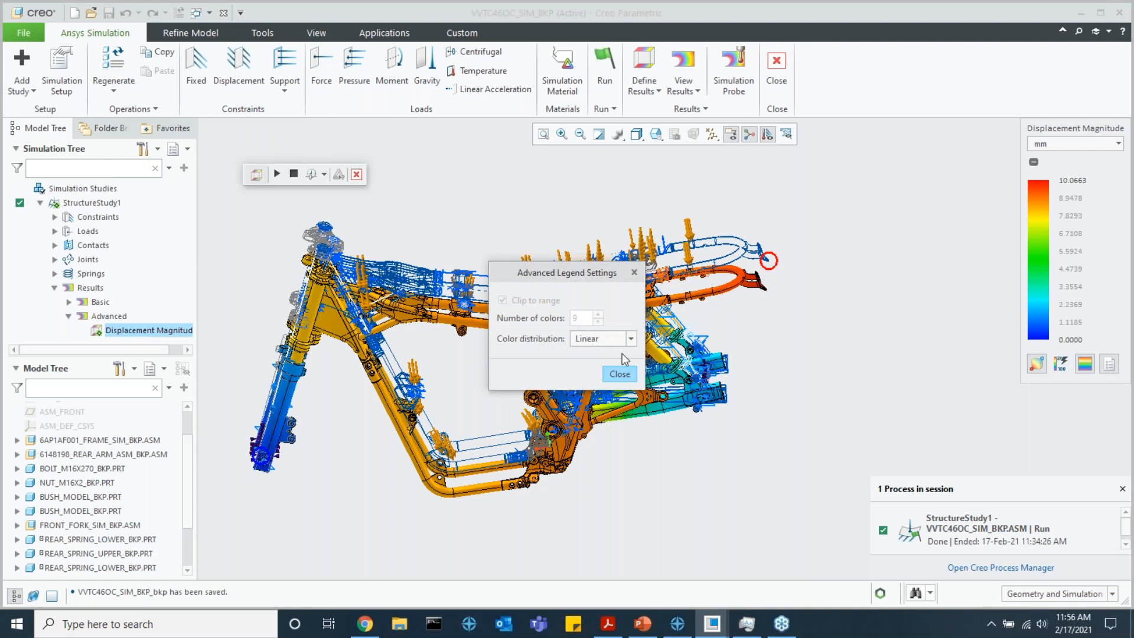
pyautogui.click(619, 374)
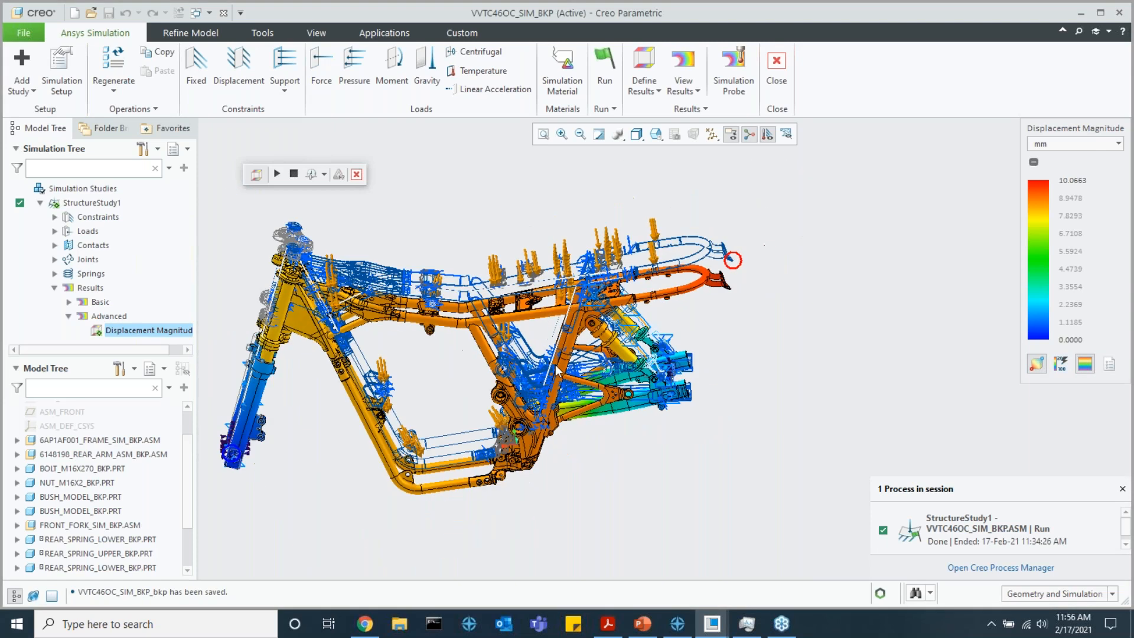
# Create a simulation probe for the Maximum Displacement Magnitude in mm on the upper frame tube's surface
pyautogui.keyDown('shift'); pyautogui.moveTo(525, 347); pyautogui.dragTo(633, 341, button='middle'); pyautogui.keyUp('shift')
pyautogui.scroll(1, 540, 327)
pyautogui.scroll(-3, 537, 321)
pyautogui.moveTo(537, 321); pyautogui.dragTo(573, 315, button='middle')
pyautogui.click(733, 65)
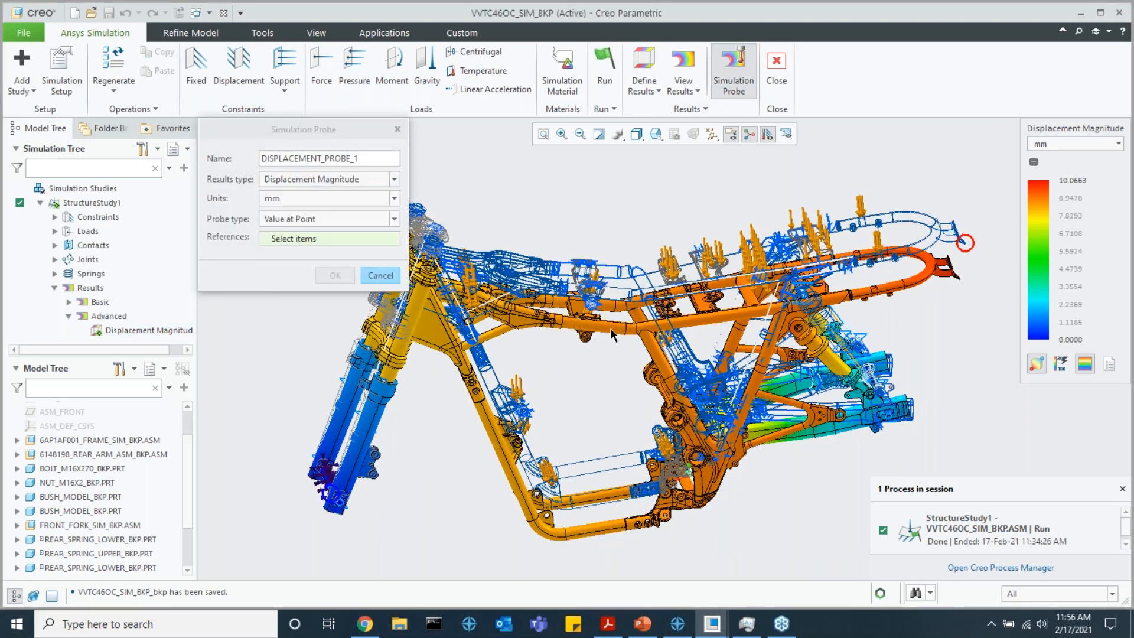
pyautogui.click(328, 219)
pyautogui.click(325, 245)
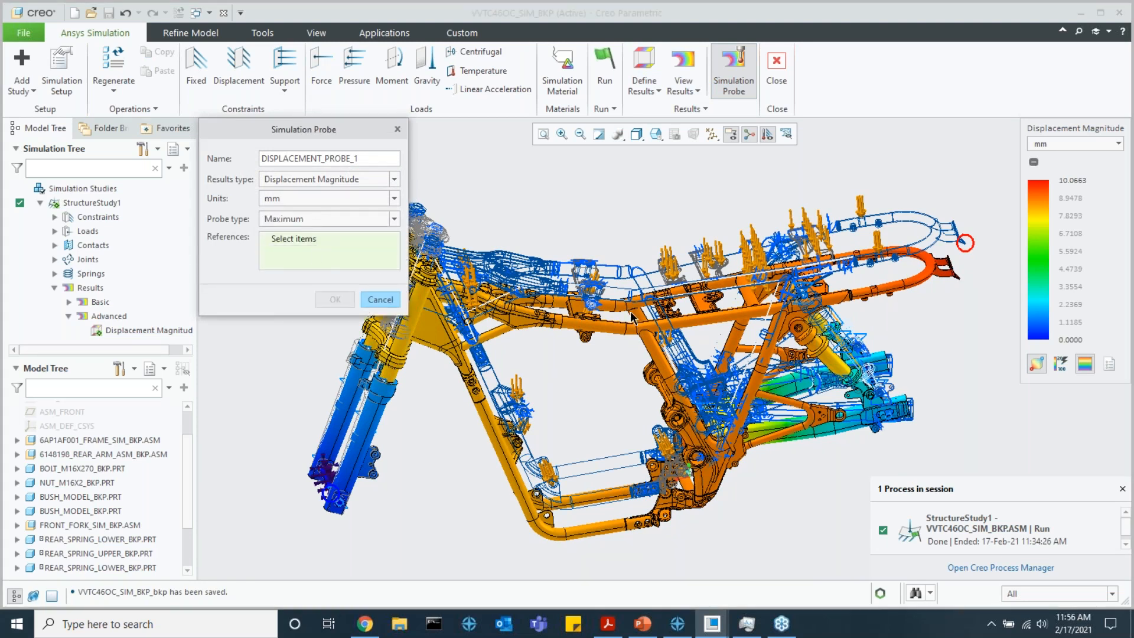
pyautogui.click(600, 295)
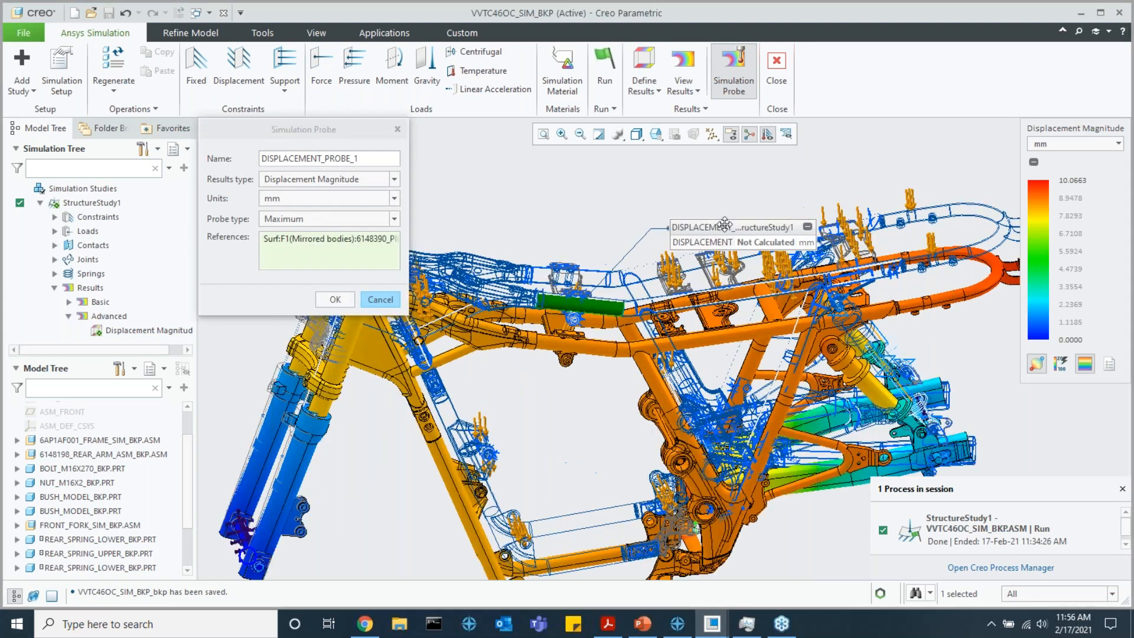
pyautogui.scroll(2, 656, 194)
pyautogui.click(332, 300)
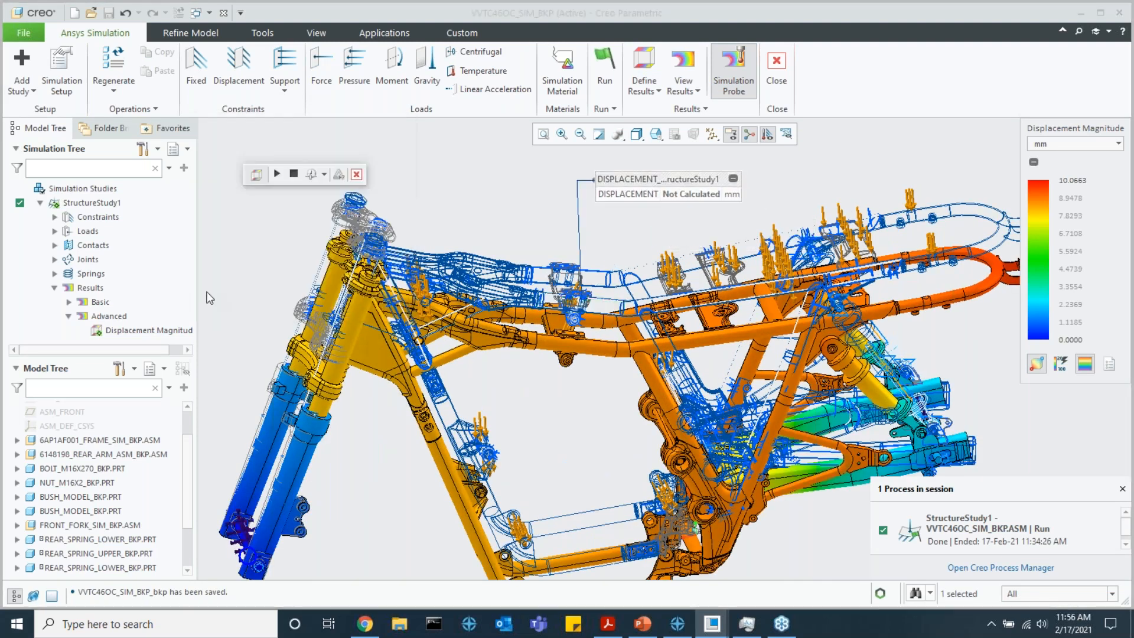
# Select the displacement probe in StructureStudy1's results, examine its callout on the frame, and collapse the callout
pyautogui.click(68, 337)
pyautogui.click(120, 337)
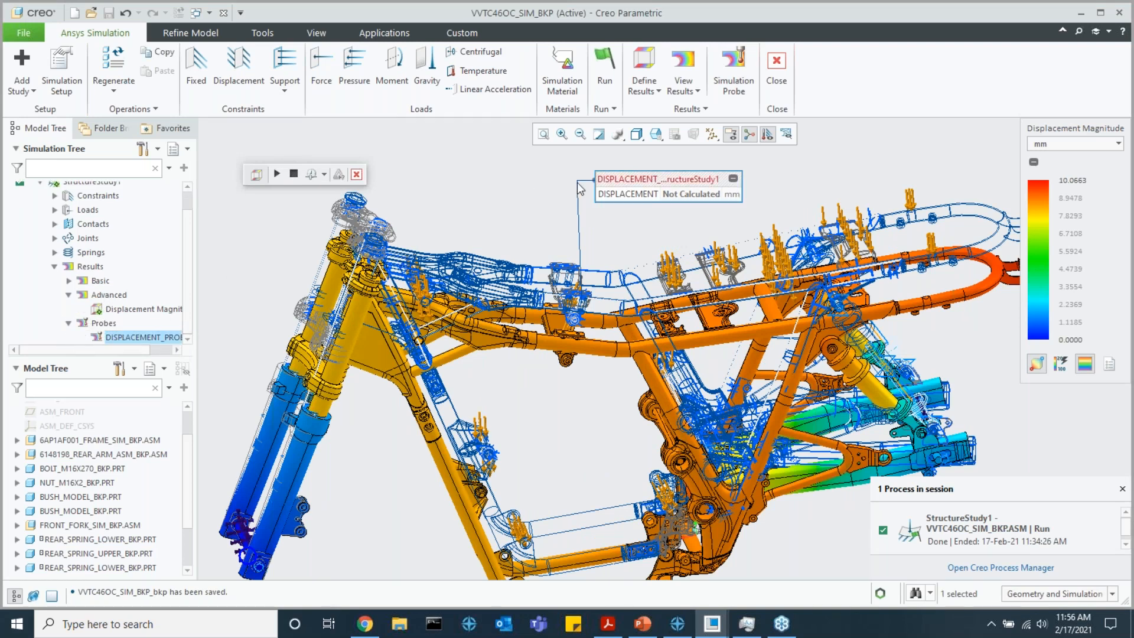
pyautogui.scroll(-5, 521, 234)
pyautogui.moveTo(522, 233); pyautogui.dragTo(509, 243, button='middle')
pyautogui.scroll(2, 129, 322)
pyautogui.scroll(-2, 130, 322)
pyautogui.rightClick(134, 338)
pyautogui.click(313, 230)
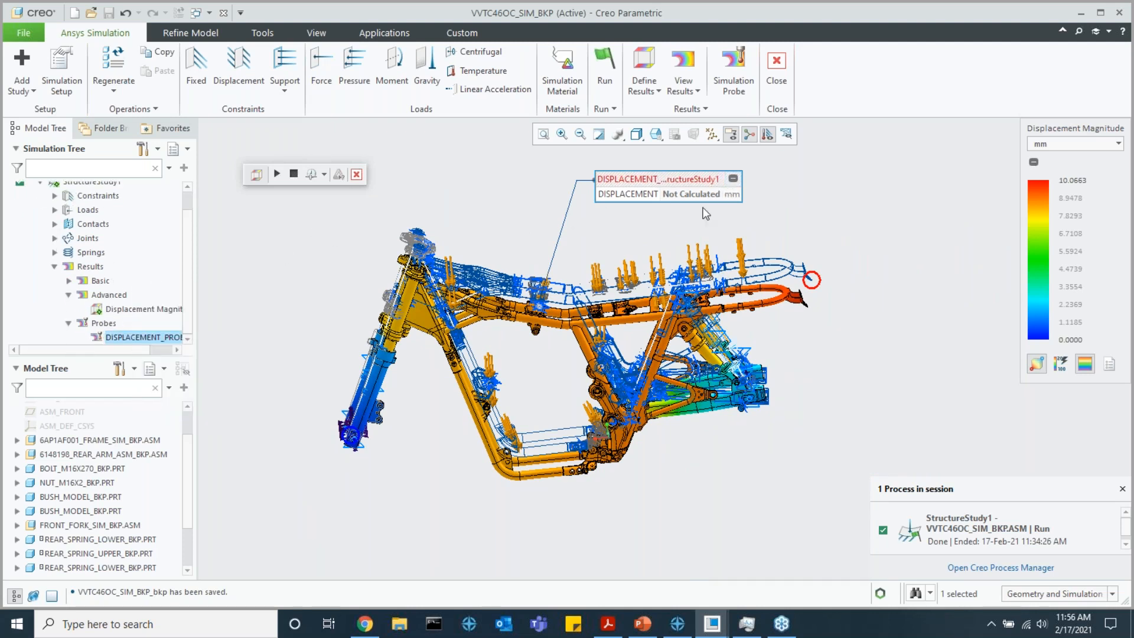
pyautogui.click(732, 178)
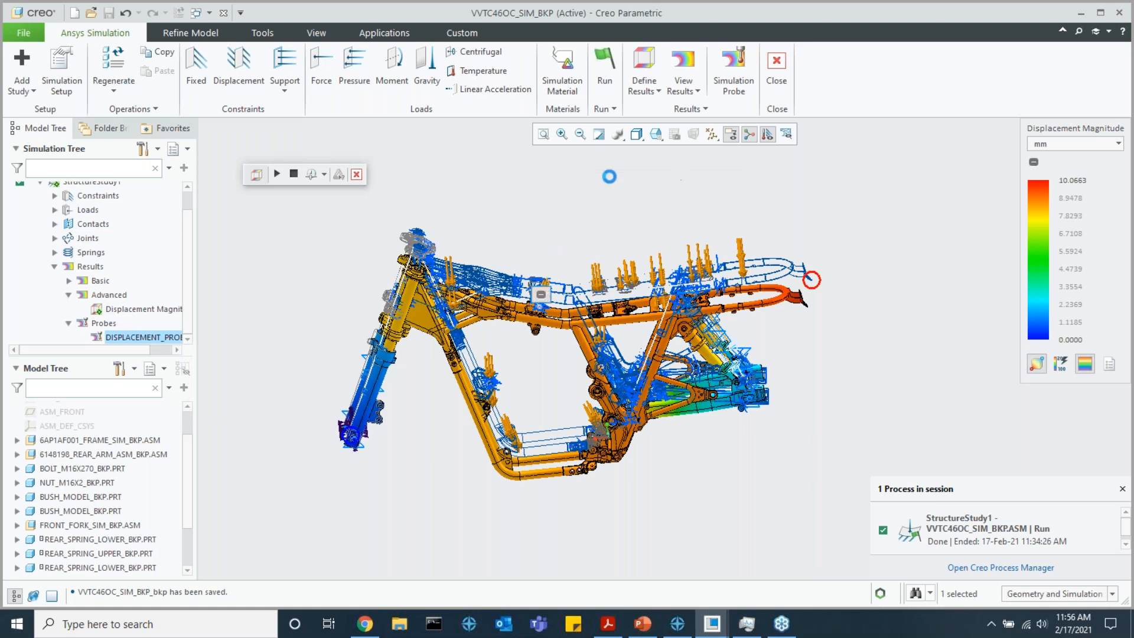
# Check the file commands for this model and switch to the Creo Parametric window holding the VVTC46OC_SIM_BKP_BKP assembly
pyautogui.click(24, 33)
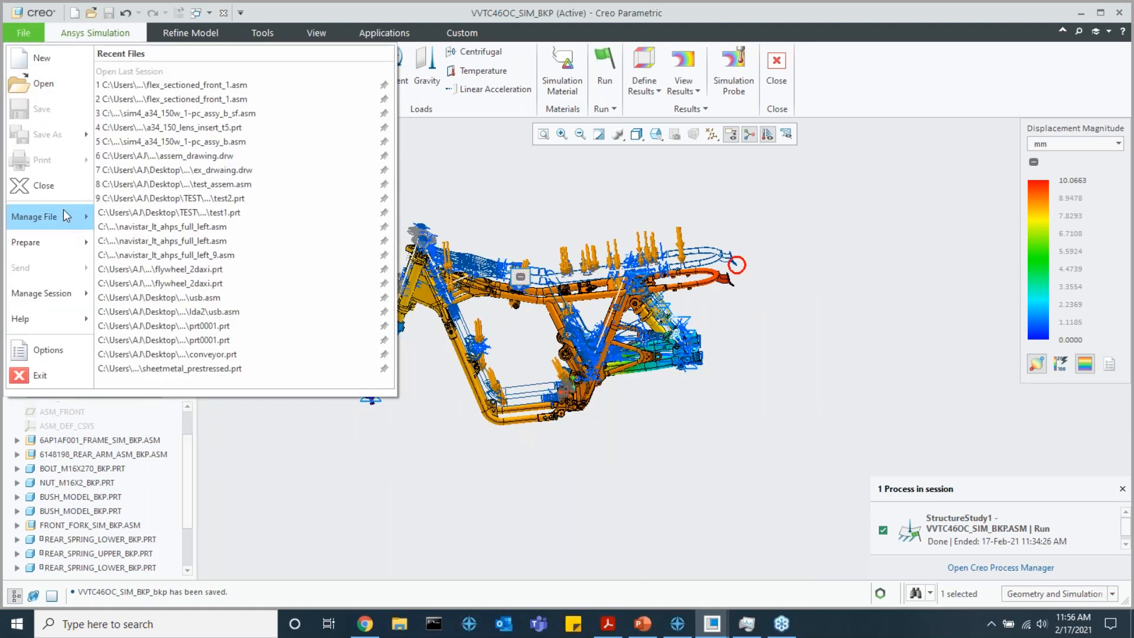
pyautogui.click(24, 30)
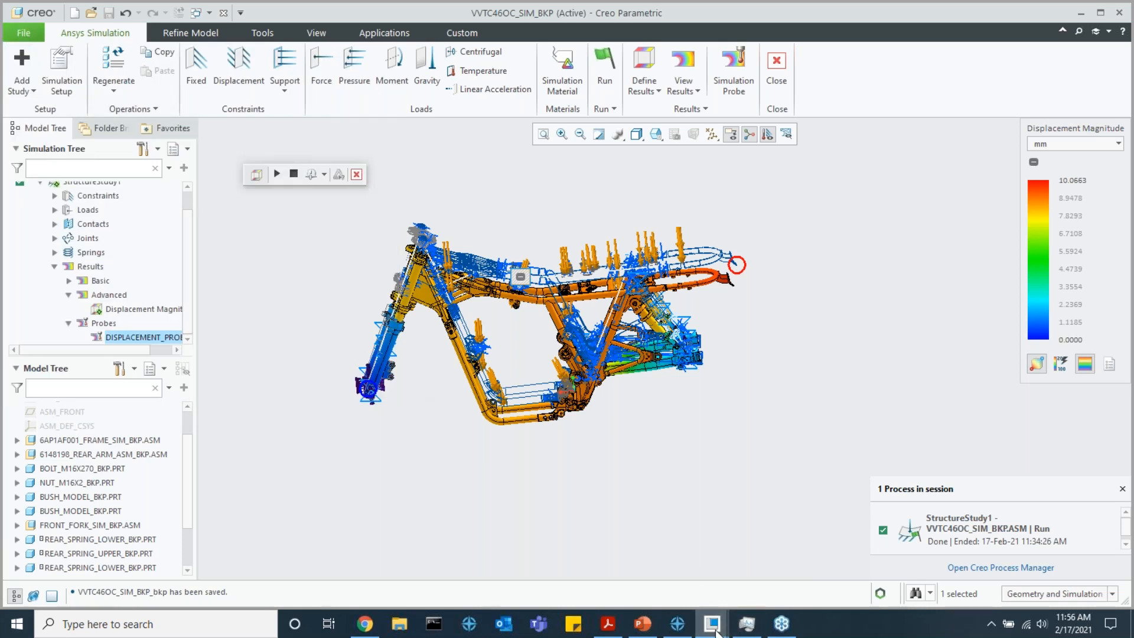
pyautogui.moveTo(715, 631)
pyautogui.click(634, 566)
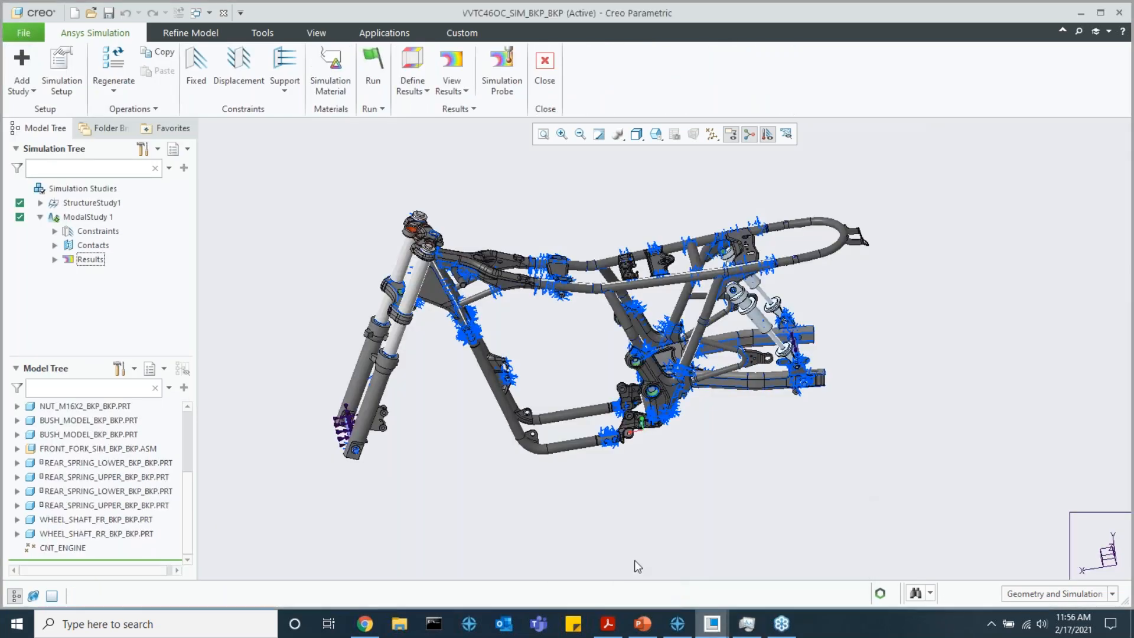
# Look at the Export to ANSYS Mechanical format dialog and its Mechanical Project (*.dscodat) file type, and leave the dialog
pyautogui.click(24, 32)
pyautogui.moveTo(30, 140)
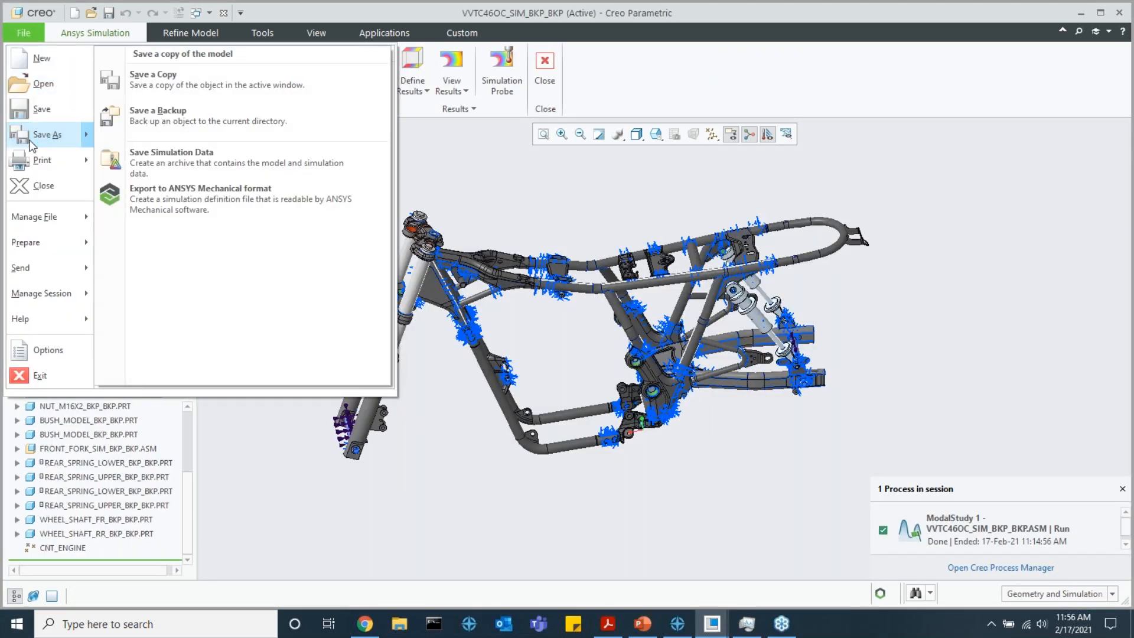
pyautogui.click(266, 204)
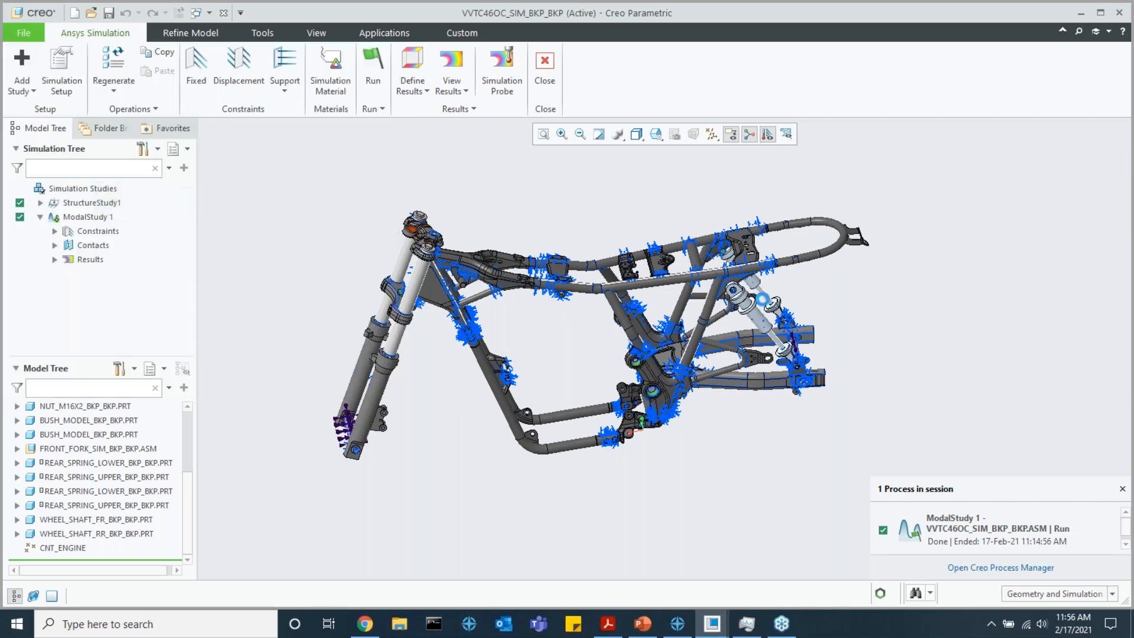
pyautogui.click(811, 471)
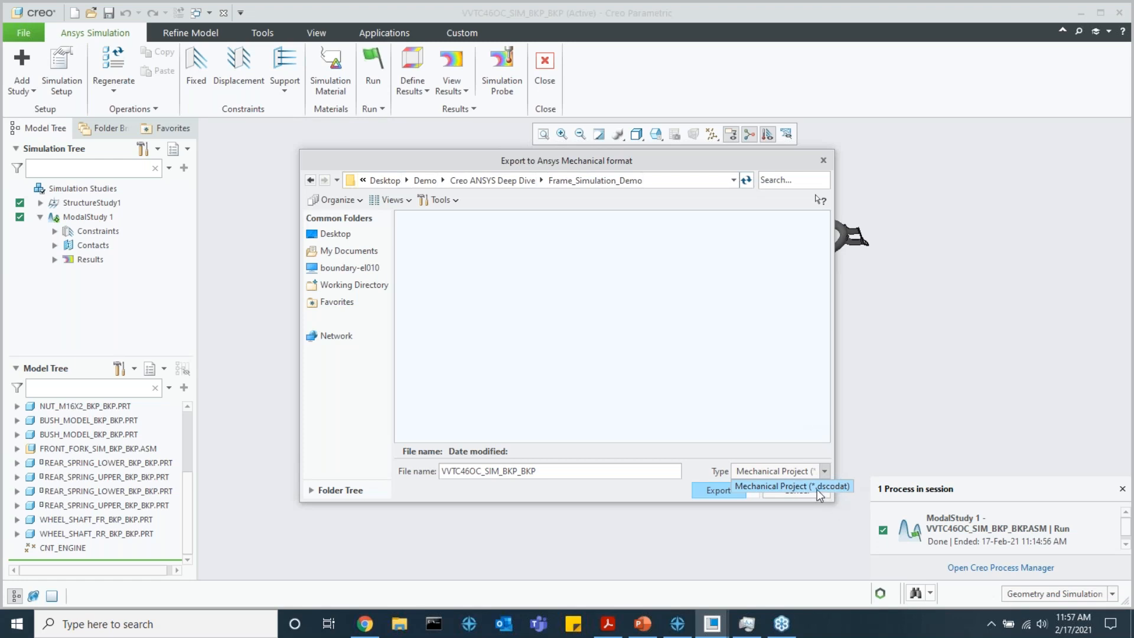
pyautogui.click(785, 488)
pyautogui.click(745, 495)
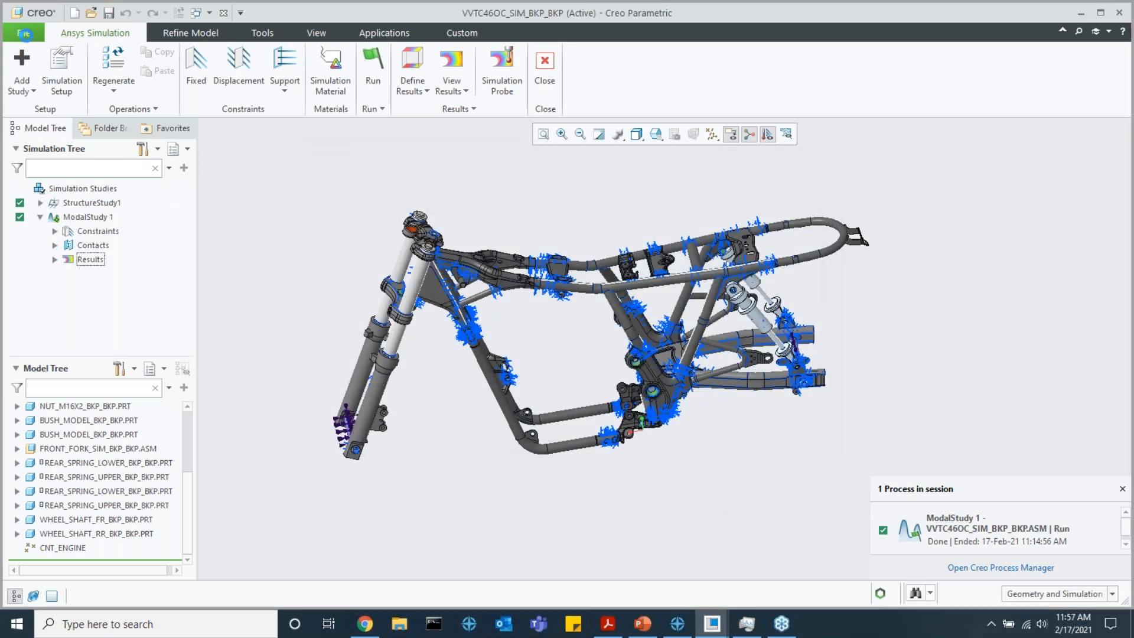
# Look at the Save Simulation Data dialog and its Ansys Project (*.apr) file type, and close it without exporting
pyautogui.click(24, 32)
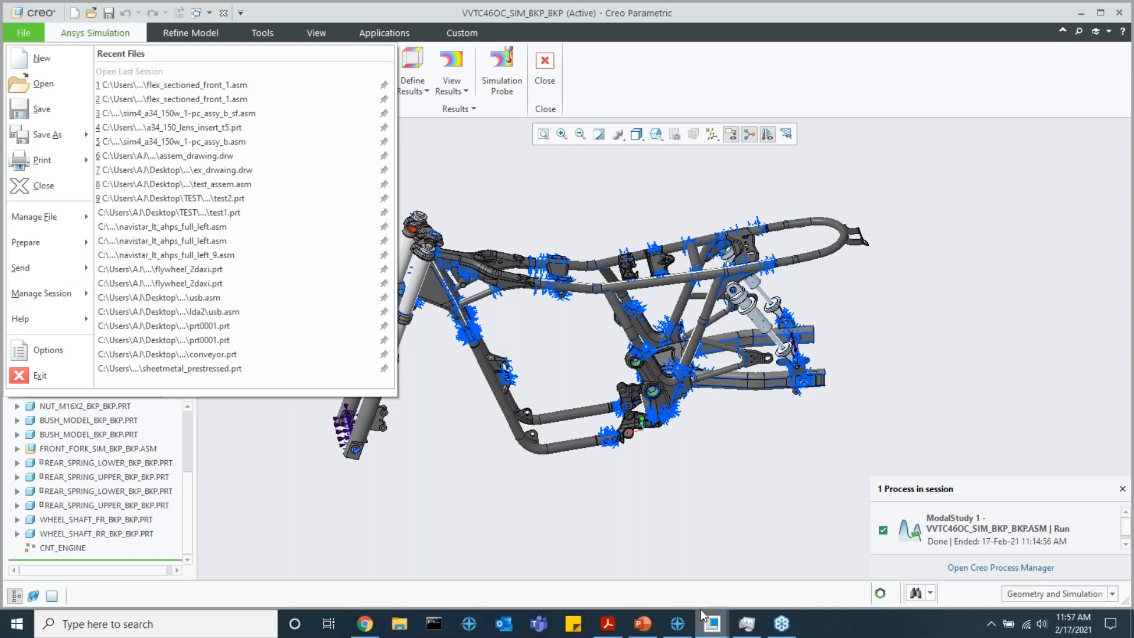
pyautogui.moveTo(54, 142)
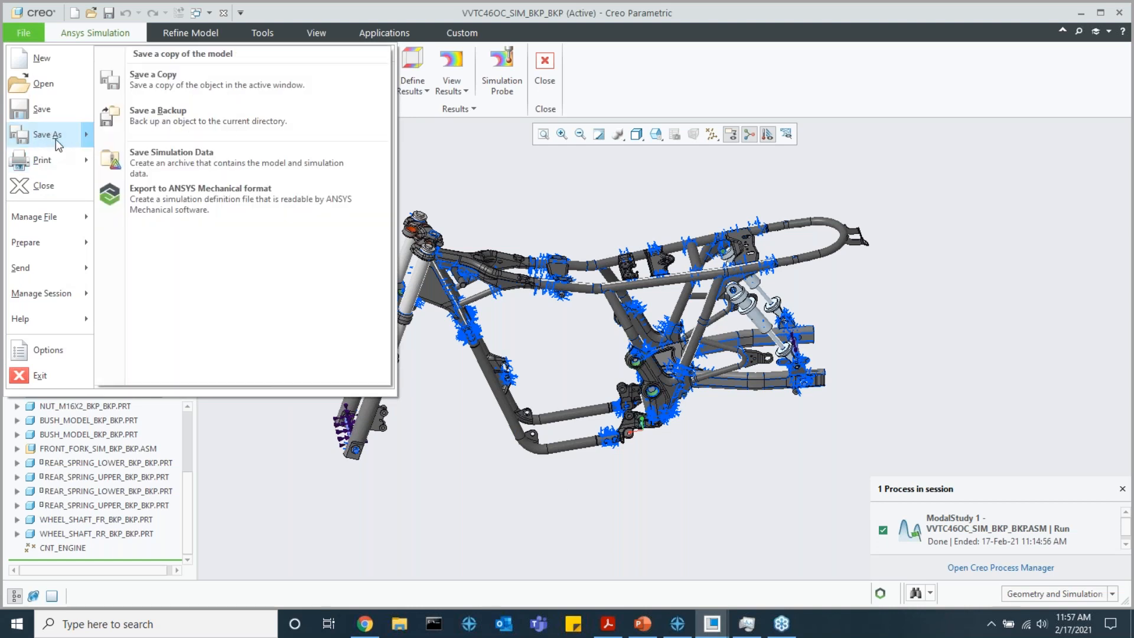
pyautogui.click(199, 165)
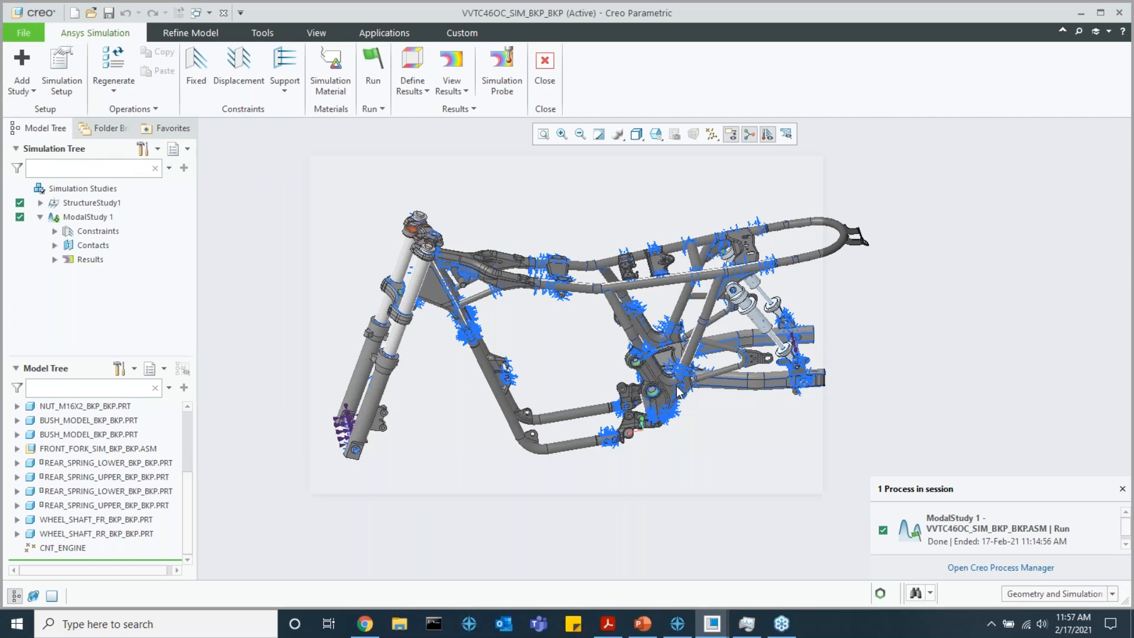
pyautogui.click(792, 474)
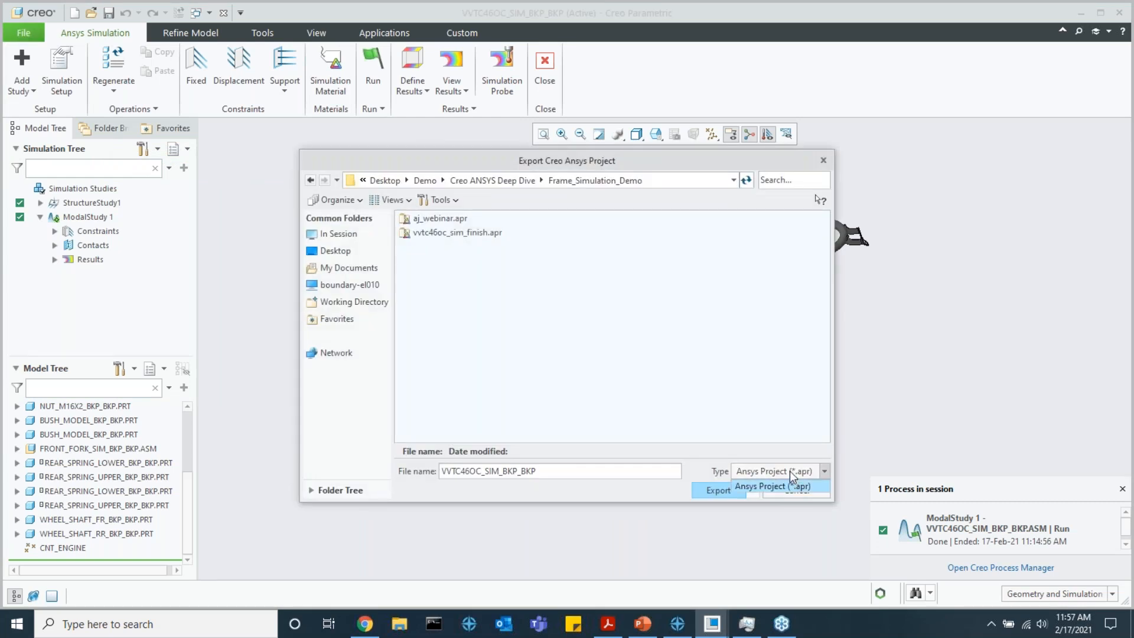
pyautogui.click(789, 470)
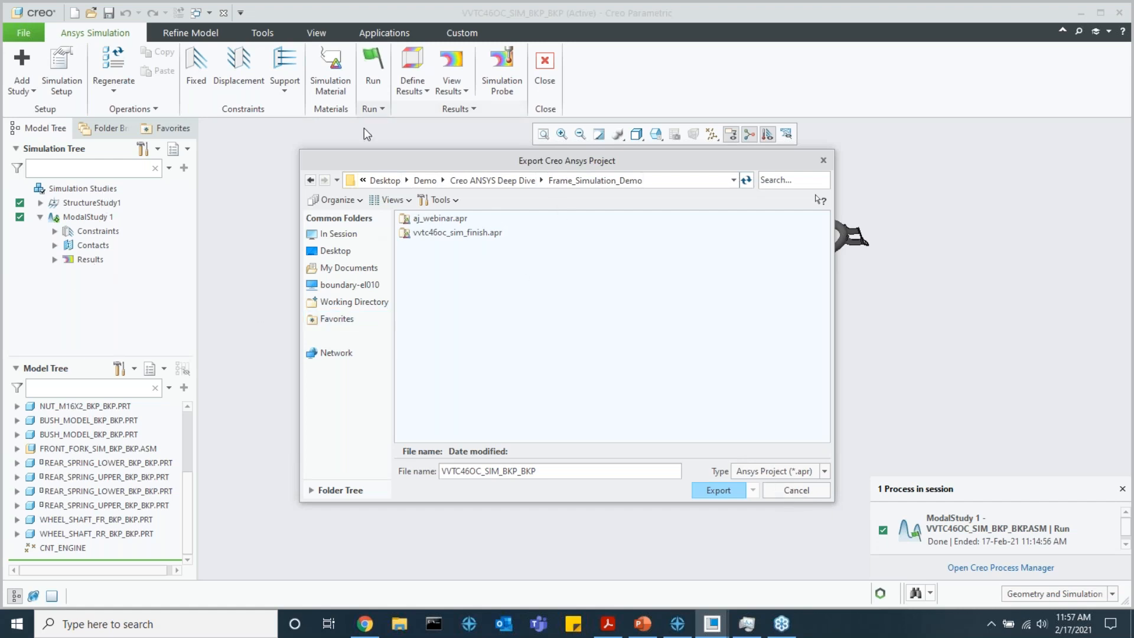
pyautogui.click(822, 160)
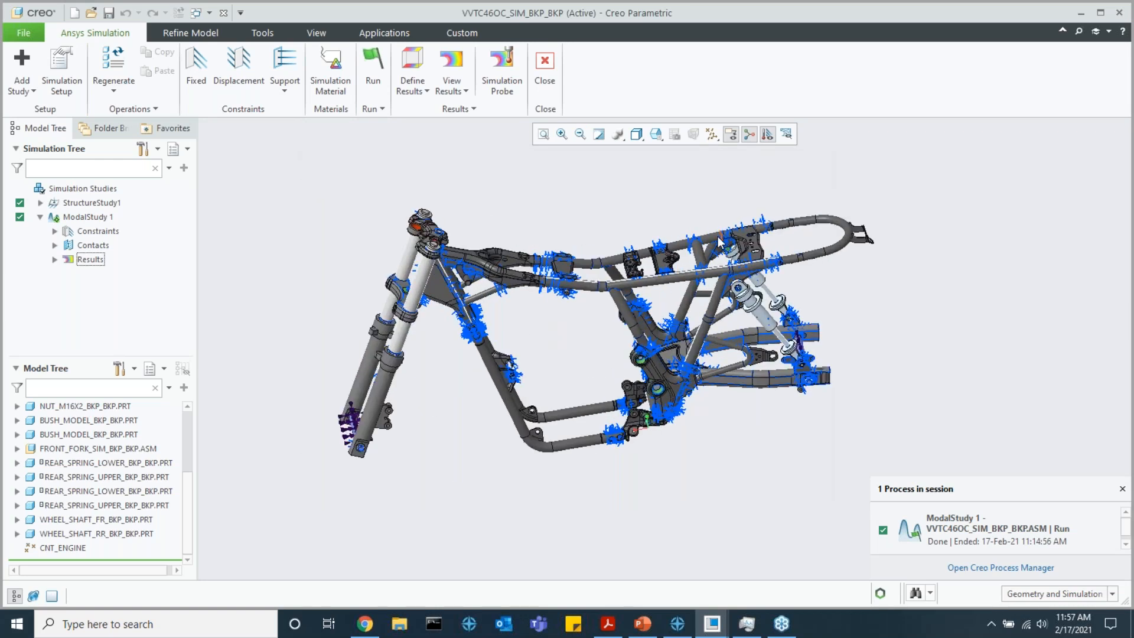
# View the frame from a slightly different angle and switch back to the VVTC46OC_SIM_BKP assembly window
pyautogui.scroll(-1, 721, 237)
pyautogui.moveTo(706, 227)
pyautogui.keyDown('shift'); pyautogui.mouseDown(button='middle')
pyautogui.moveTo(713, 247)
pyautogui.moveTo(713, 232)
pyautogui.mouseUp(button='middle'); pyautogui.keyUp('shift')
pyautogui.scroll(1, 713, 247)
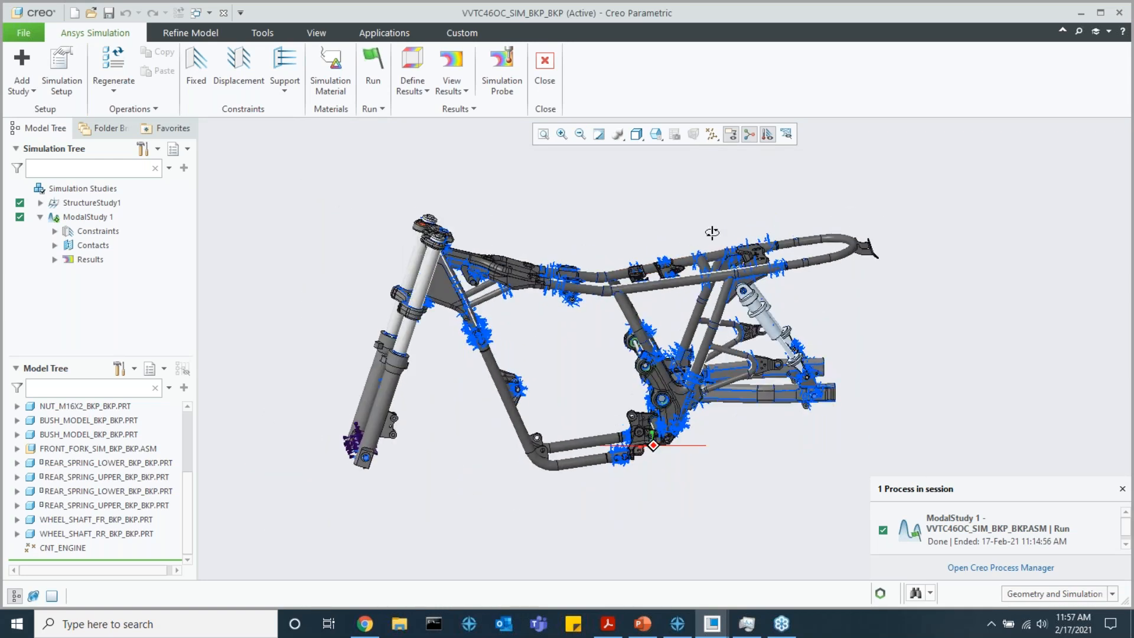
pyautogui.moveTo(712, 623)
pyautogui.click(779, 584)
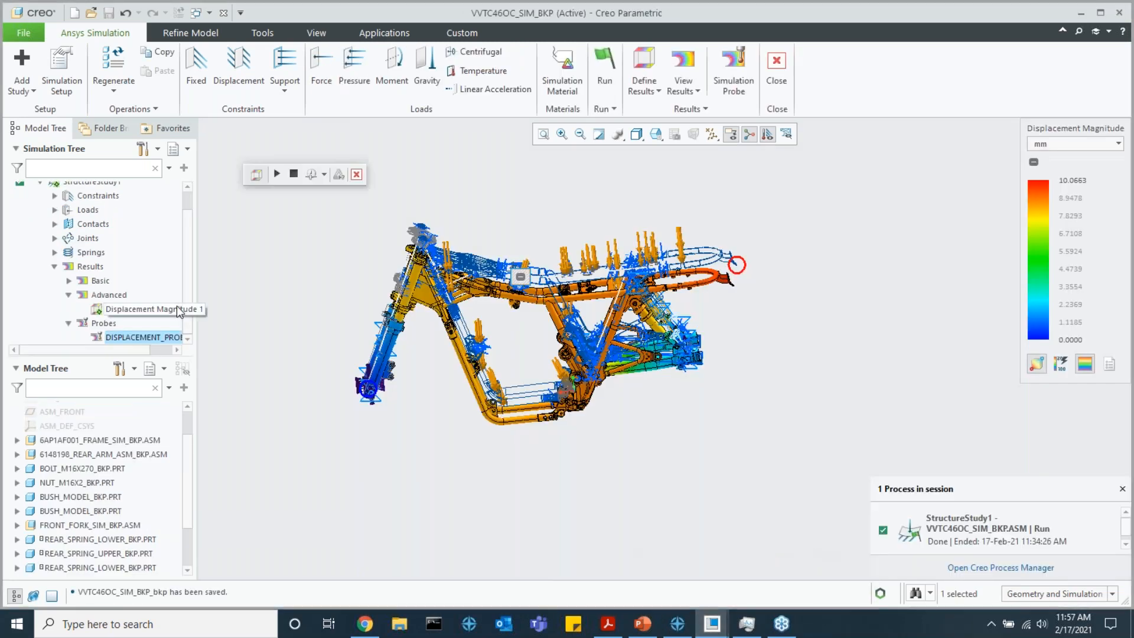
# Open the displacement probe's definition for editing and close it without changes
pyautogui.click(151, 335)
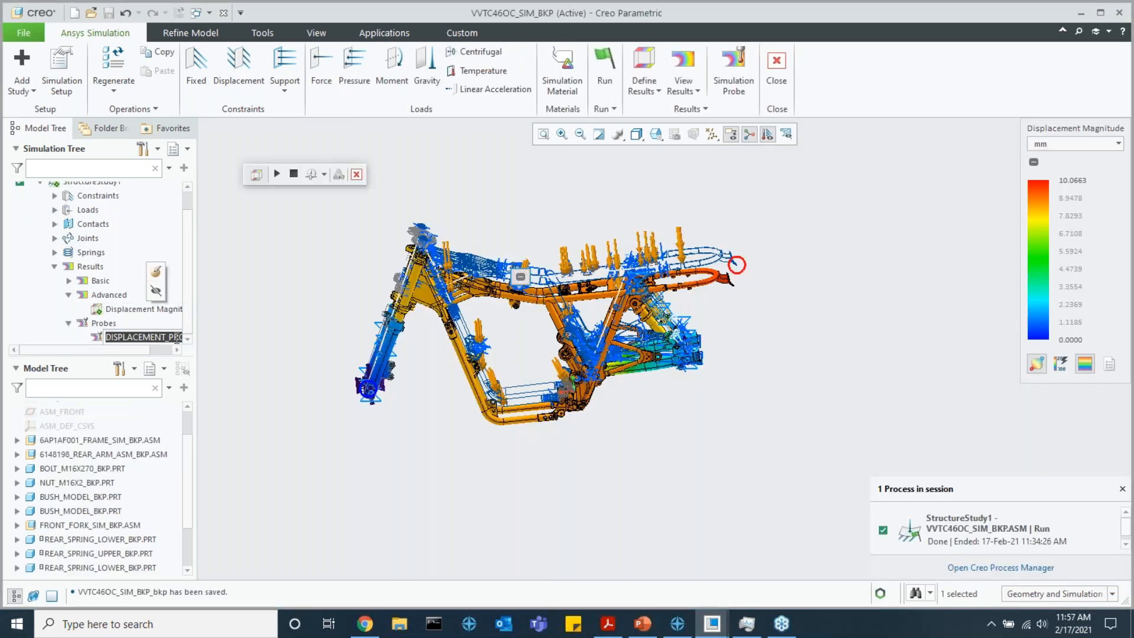
pyautogui.click(161, 269)
pyautogui.click(396, 129)
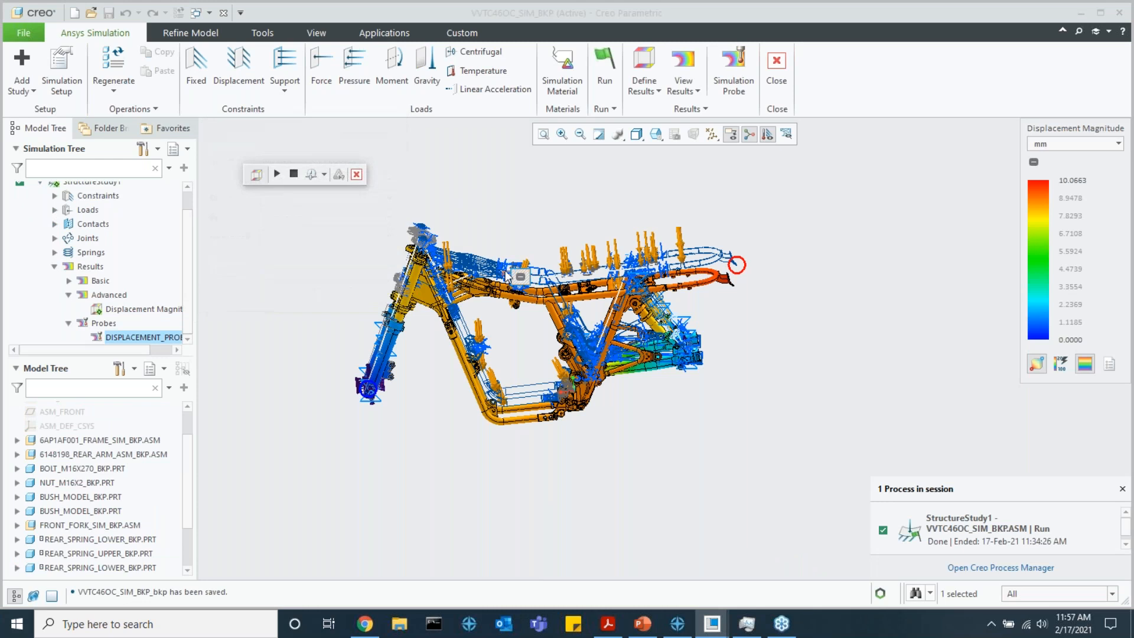
pyautogui.click(733, 178)
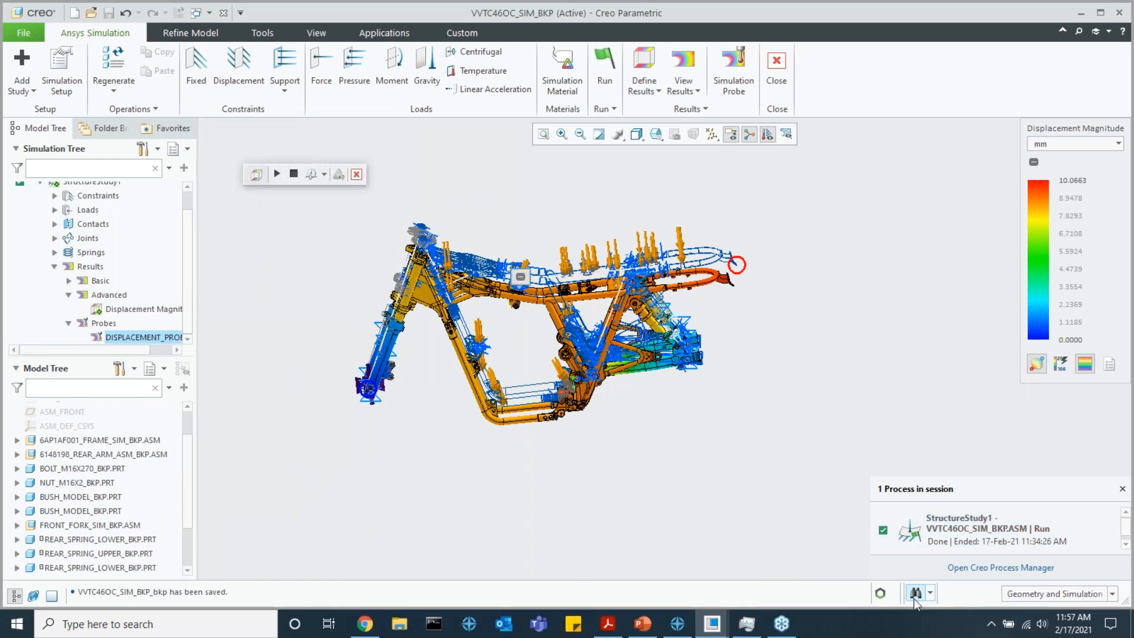
# Review StructureStudy1's completed run in the Creo Process Manager and close the manager
pyautogui.click(980, 568)
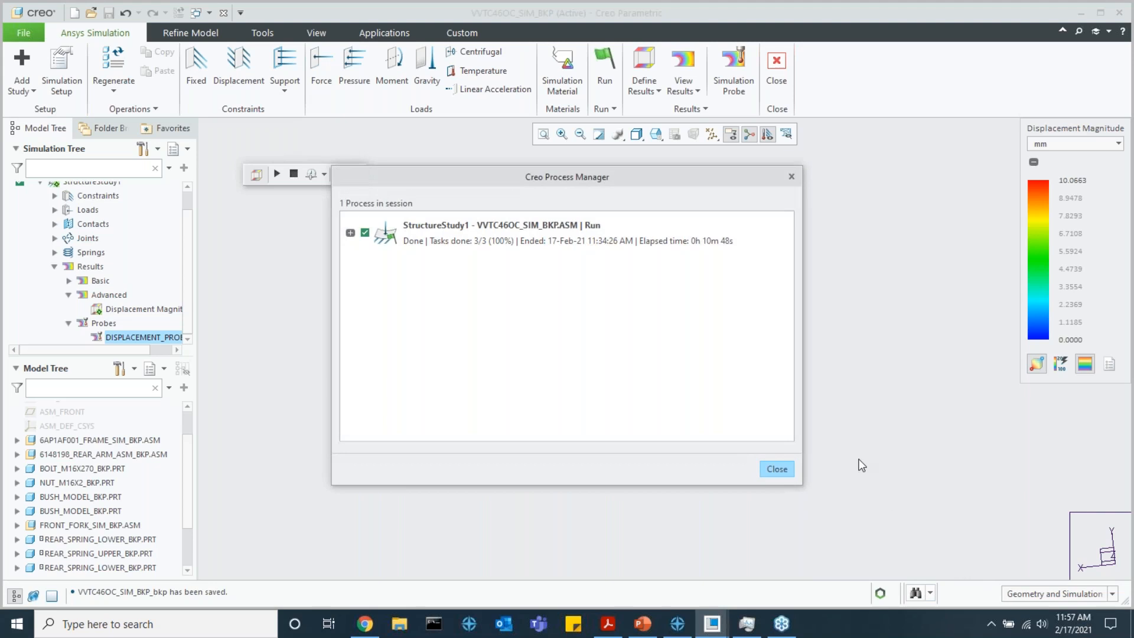
pyautogui.click(787, 470)
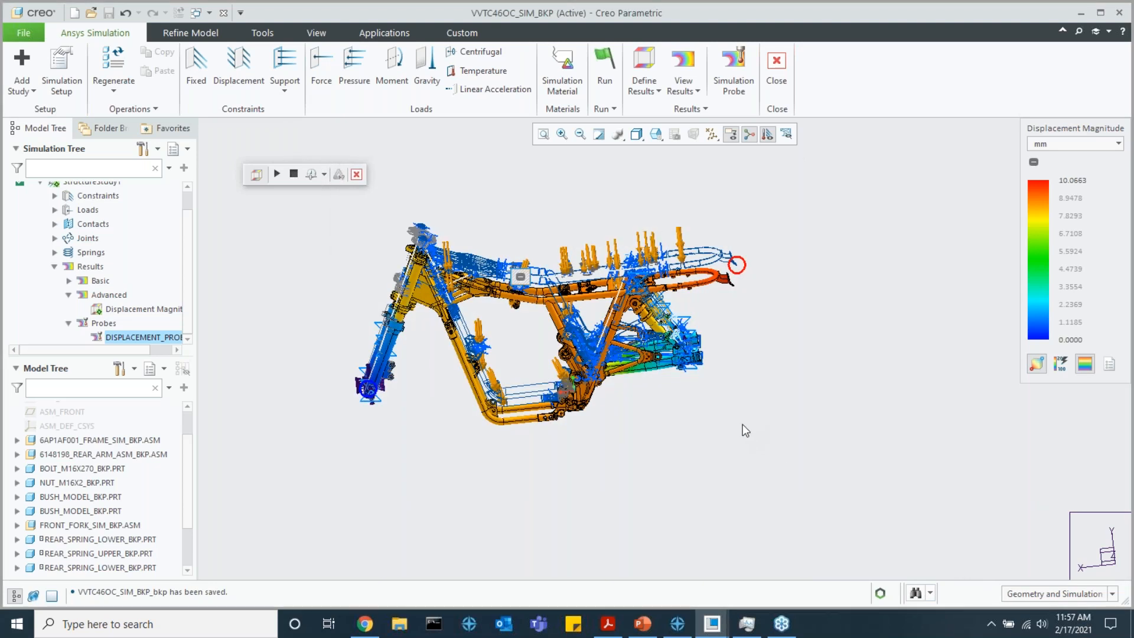
# Open the Simulation Material settings for the frame assembly and close them without changes
pyautogui.scroll(-2, 513, 340)
pyautogui.keyDown('shift'); pyautogui.moveTo(513, 340); pyautogui.dragTo(574, 392, button='middle'); pyautogui.keyUp('shift')
pyautogui.scroll(2, 574, 391)
pyautogui.click(562, 87)
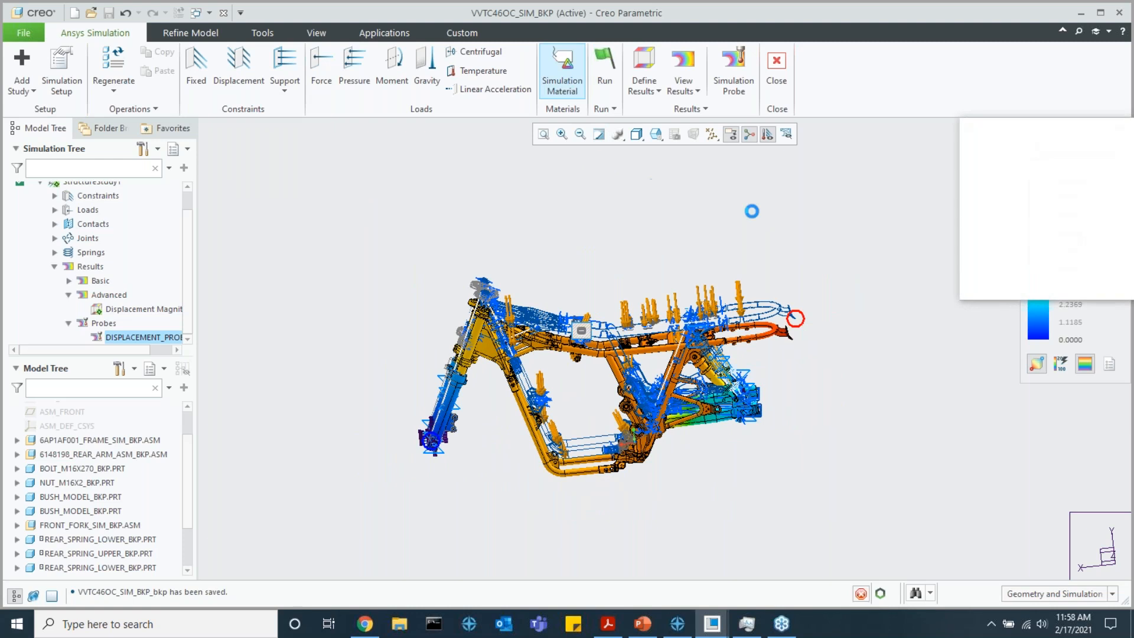
pyautogui.click(1099, 284)
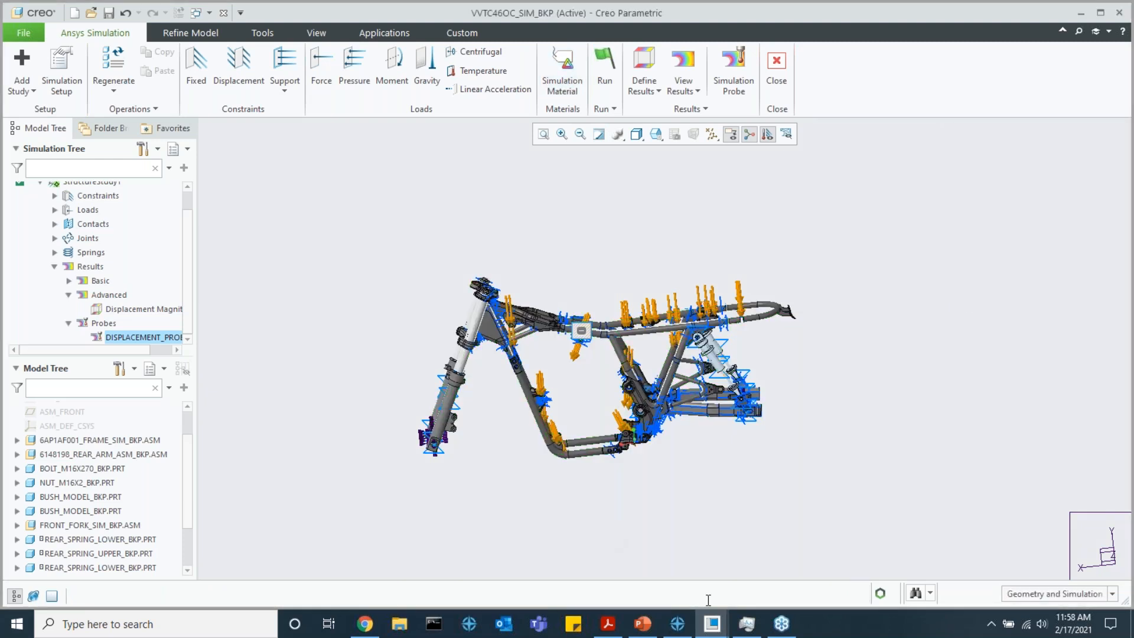
# Switch to the Creo ANSYS Deep Dive presentation in PowerPoint and start the slide show from slide 14, advancing to the Training Capabilities slide
pyautogui.click(643, 622)
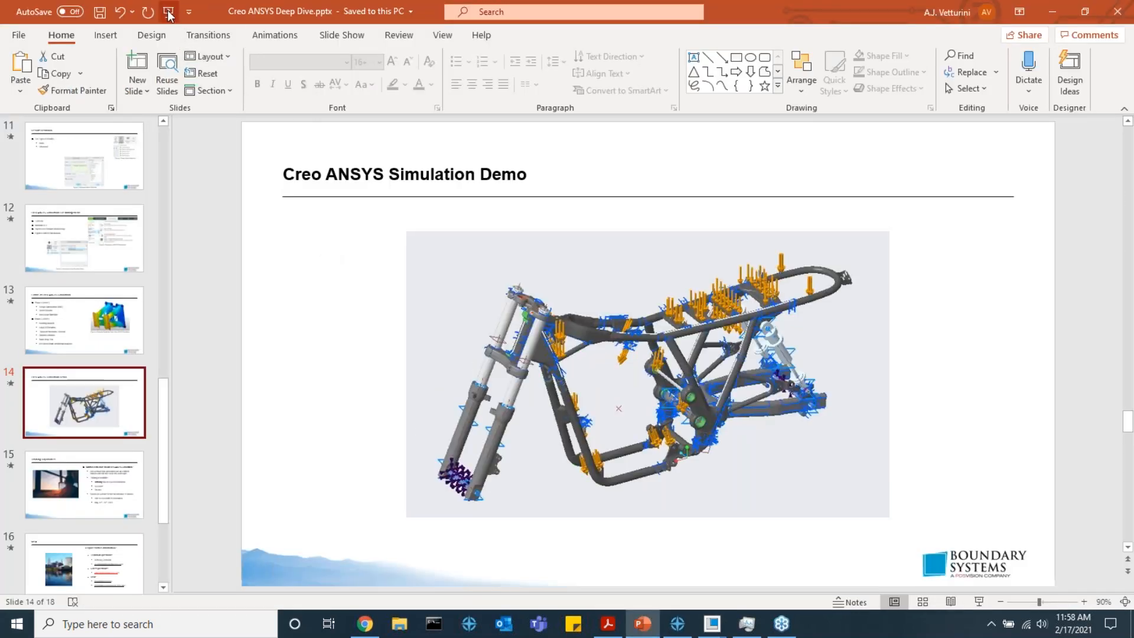
pyautogui.click(341, 35)
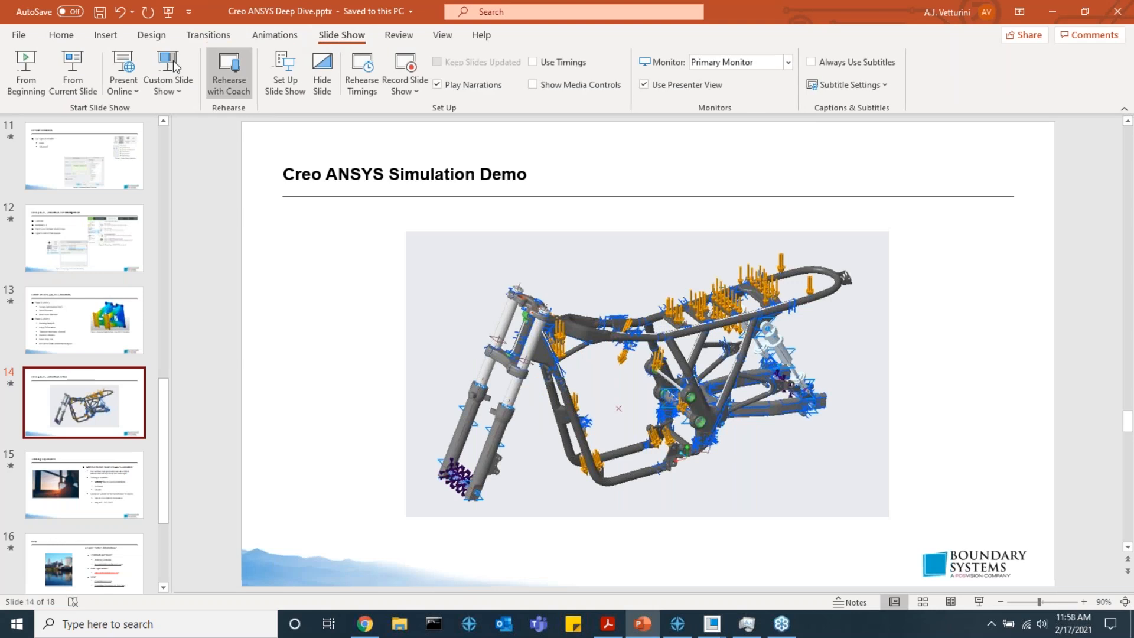
pyautogui.click(83, 77)
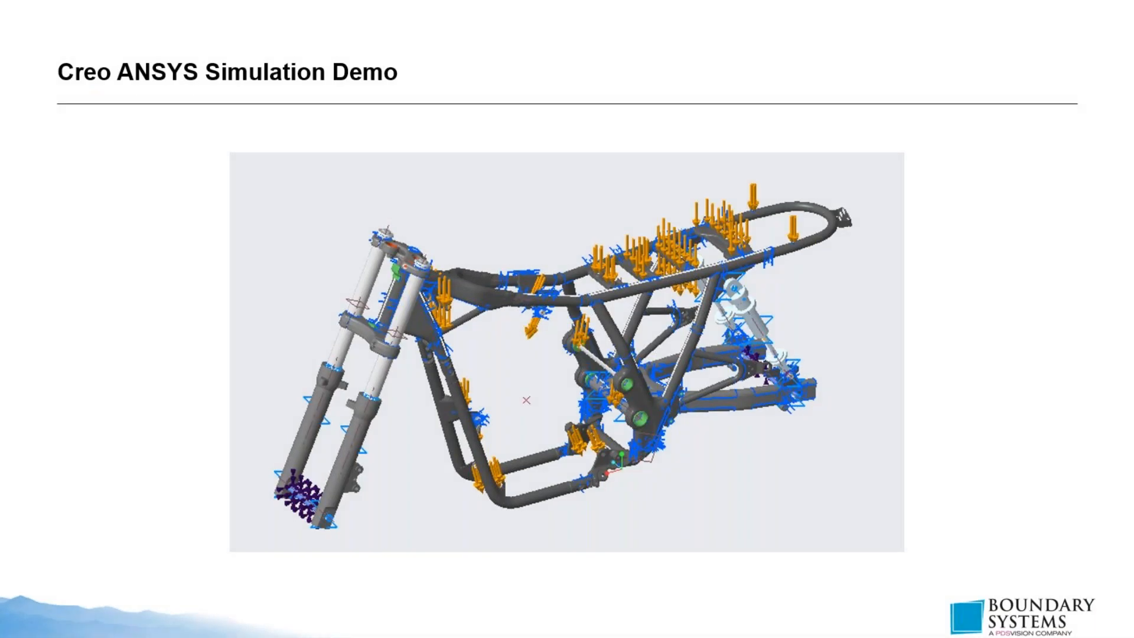
pyautogui.click(691, 243)
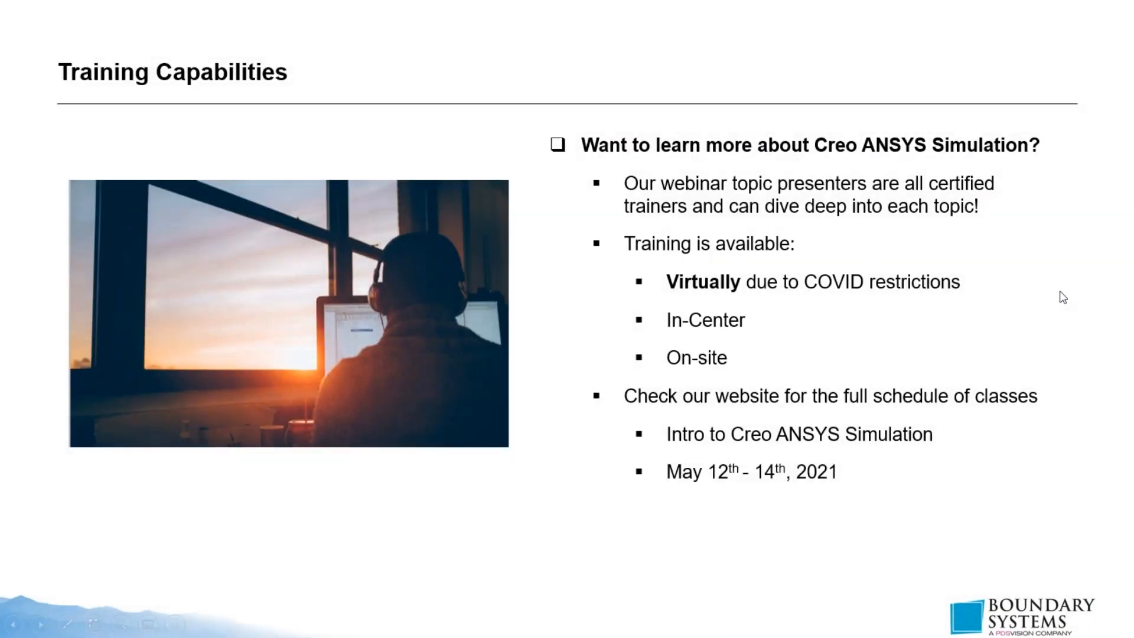